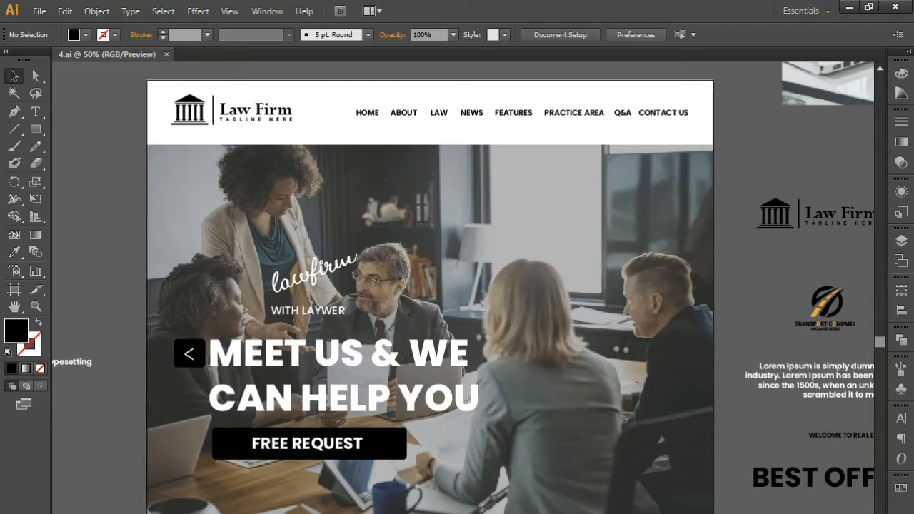
Delete the black PROFESSIONAL SERVICES section together with its two-column SAFE & SECURE DELIVERY panel below the testimonial photo.
scroll(581, 497, down, 20)
scroll(582, 500, down, 10)
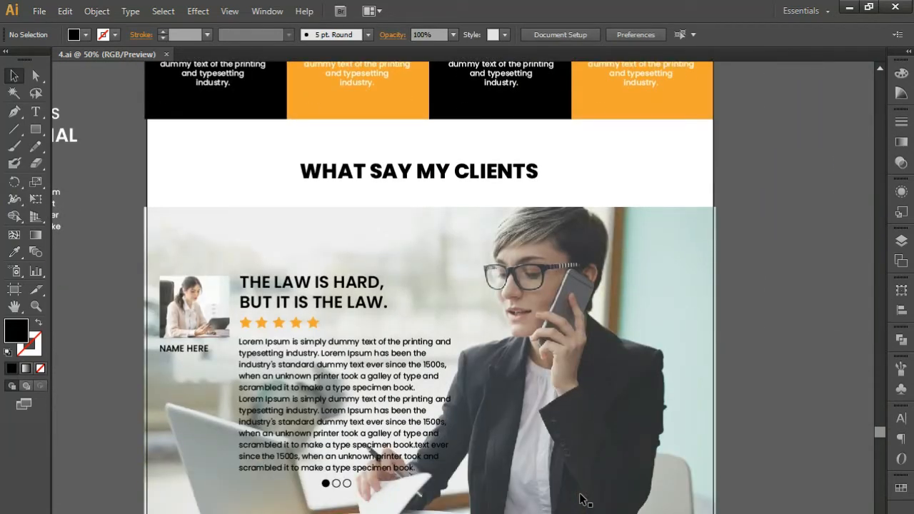
scroll(583, 499, down, 10)
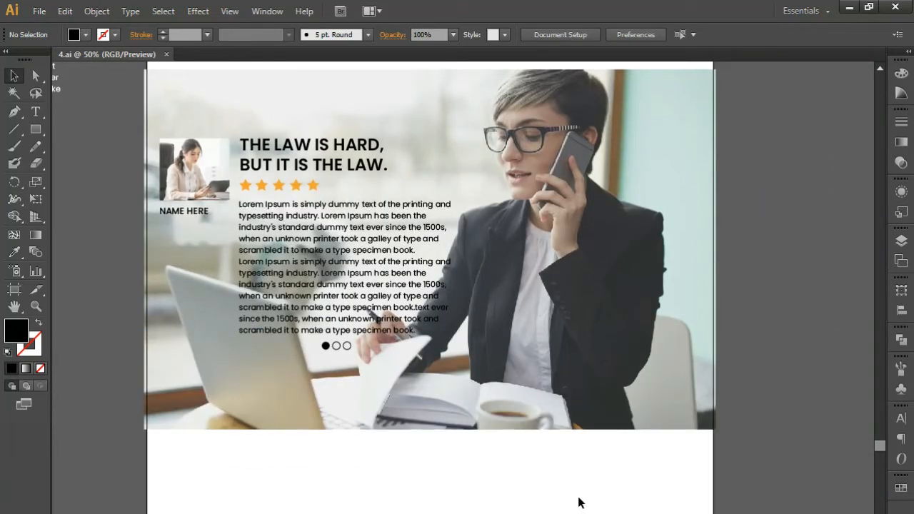
scroll(538, 419, down, 5)
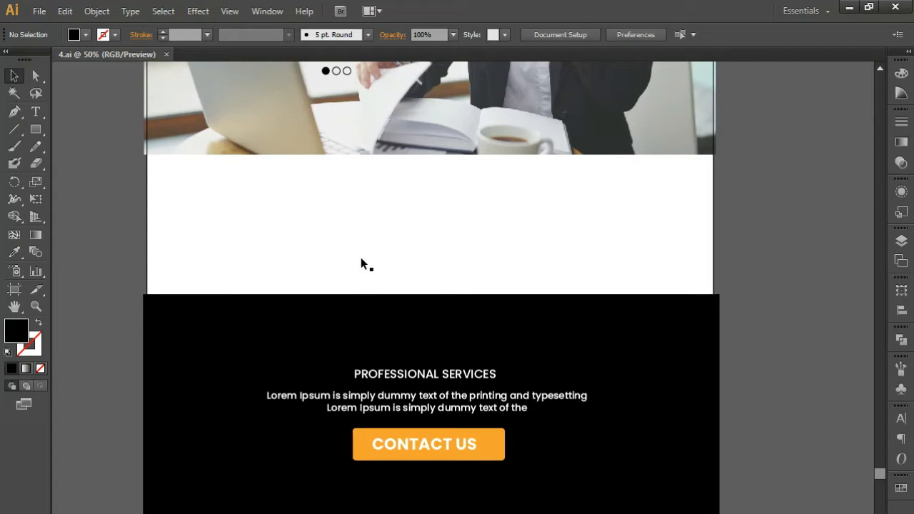
drag(362, 262, 357, 202)
scroll(369, 179, down, 3)
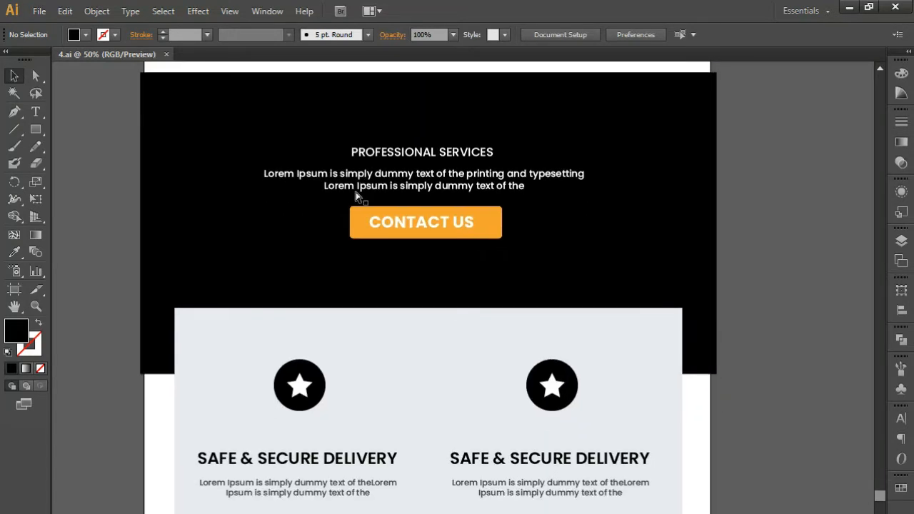
key(ctrl+minus)
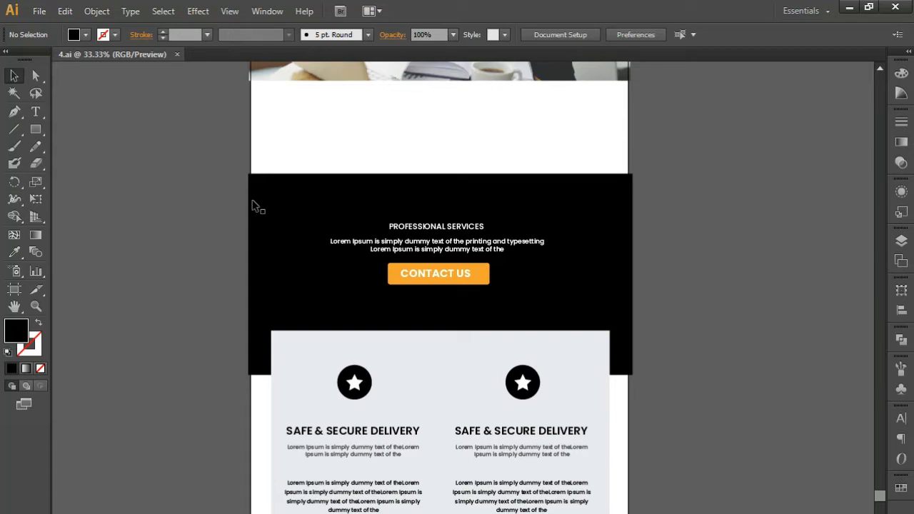
drag(228, 165, 685, 513)
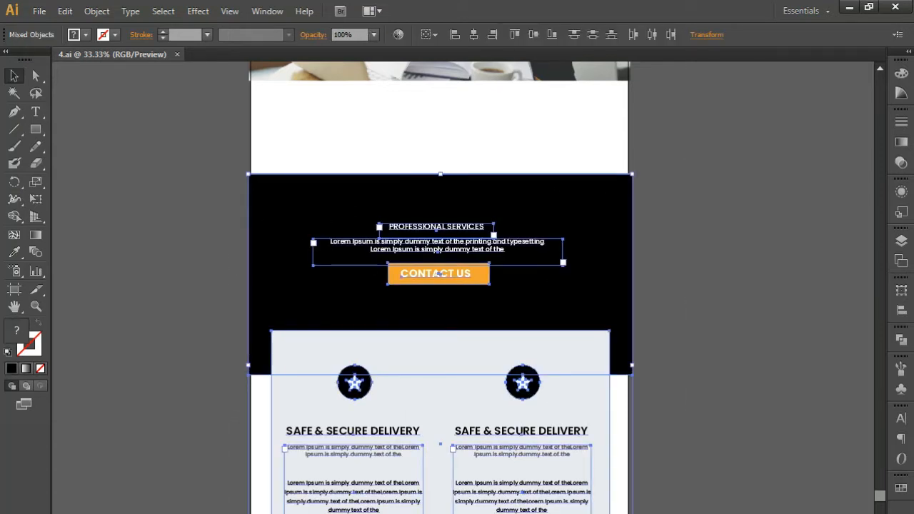
key(Delete)
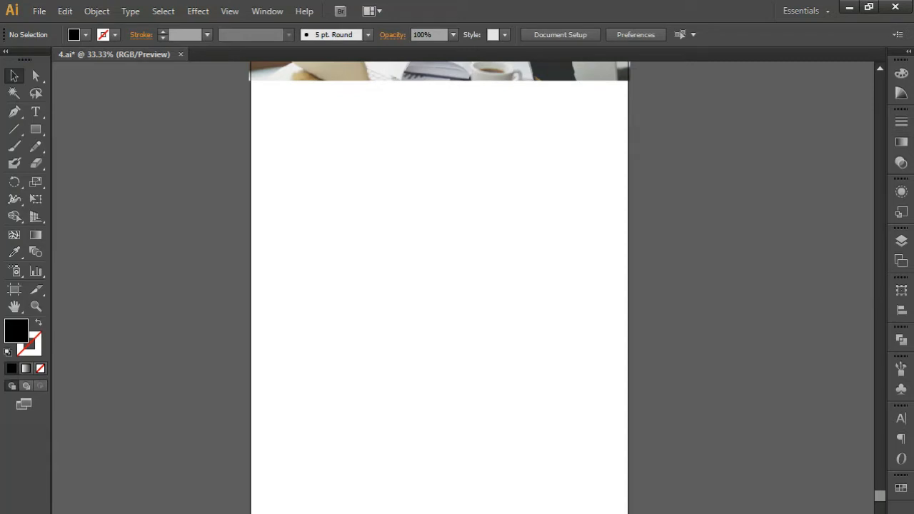
Place the bold "LOREM IPSUM IS SIMPLY DUMMY TEXT OF THE" heading in the white space just below the testimonial photo.
key(ctrl+a)
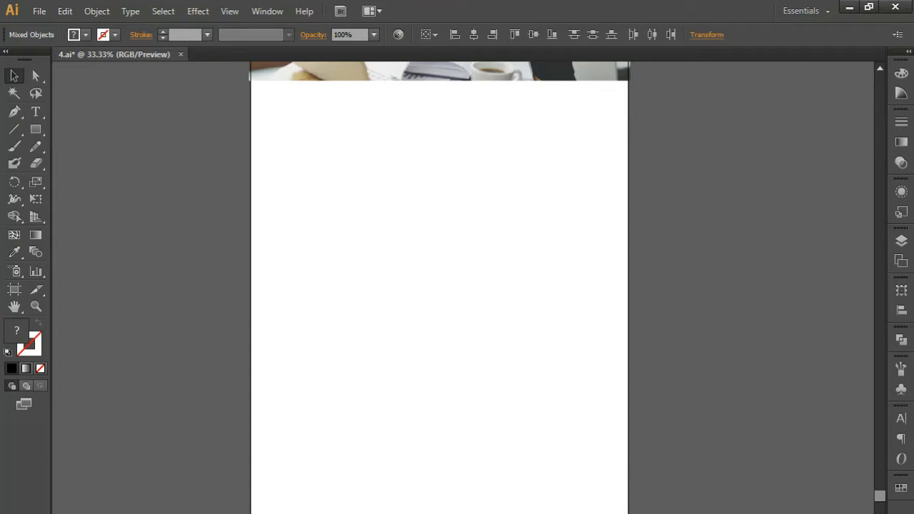
key(ctrl+2)
drag(427, 513, 438, 110)
click(441, 233)
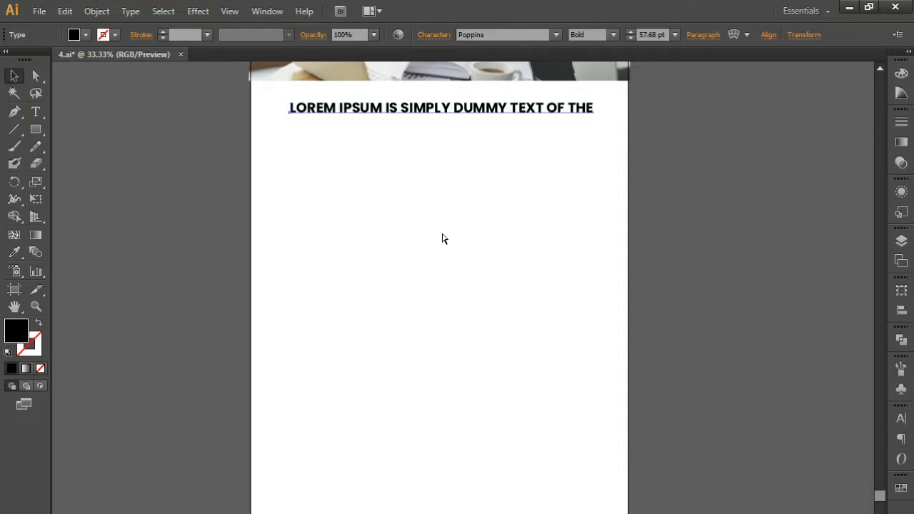
key(ctrl+equal)
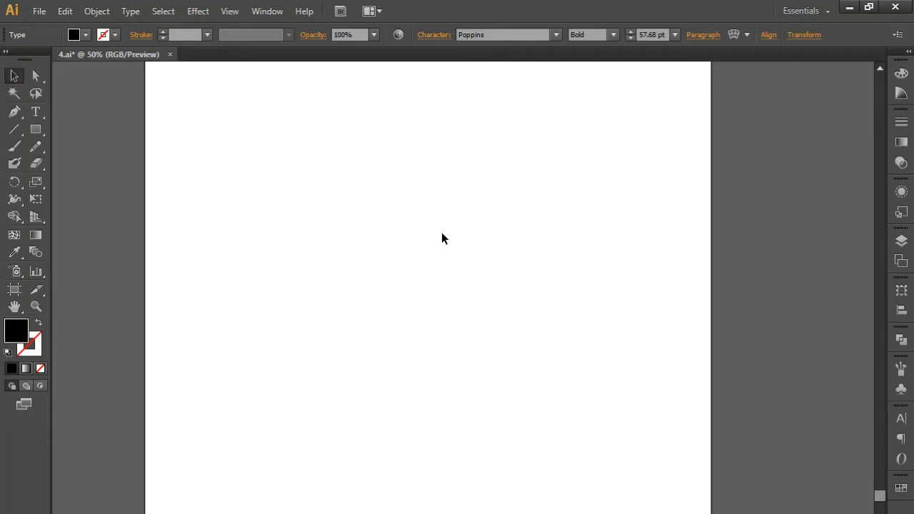
drag(443, 237, 436, 370)
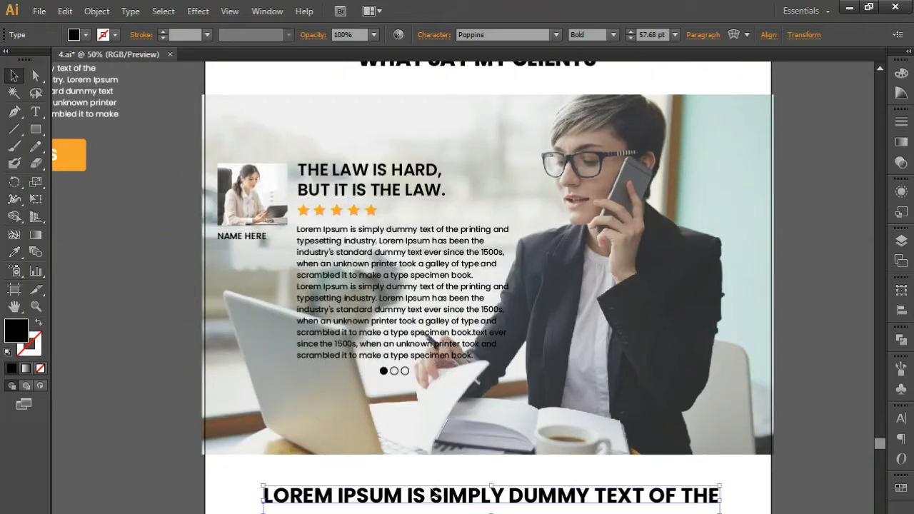
drag(437, 497, 432, 497)
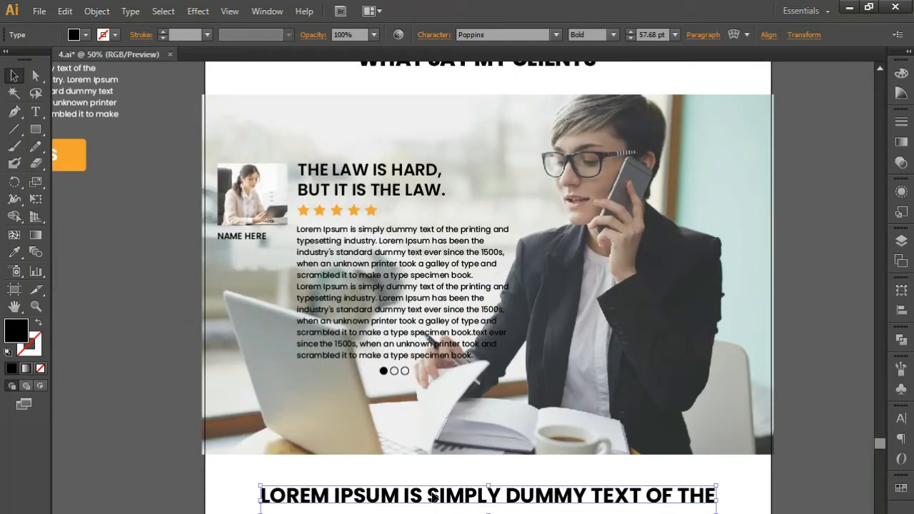
Replace the placeholder heading below the testimonial photo with "MY BLOG & GALLERY".
double_click(526, 504)
key(ctrl+a)
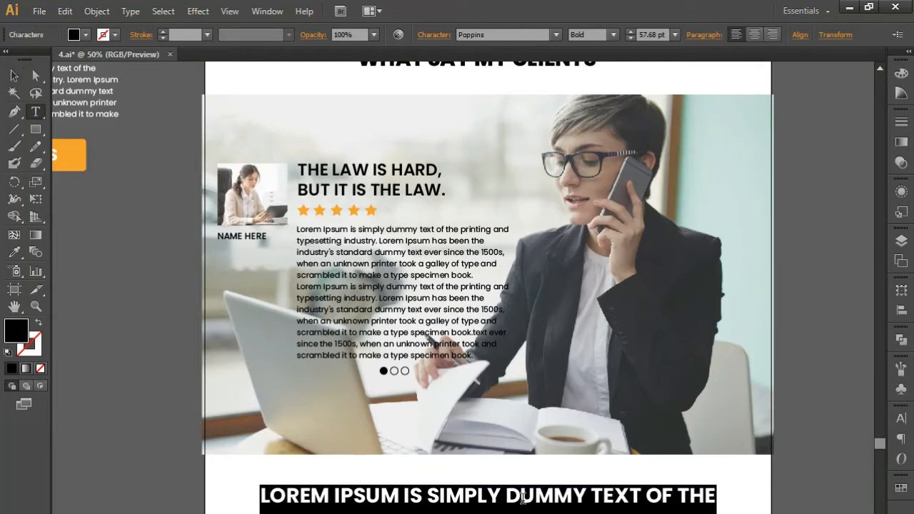
text(MY BLOG & G)
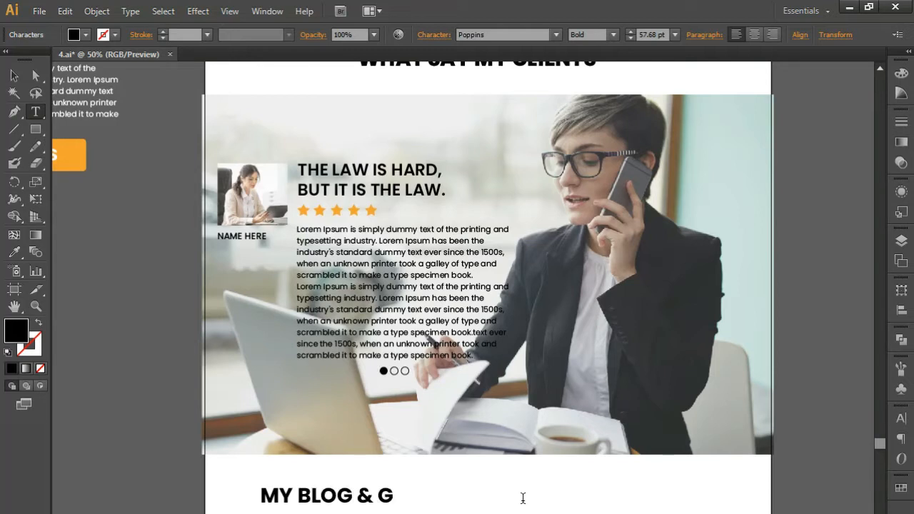
text(ALE)
key(BackSpace)
text(LLERY)
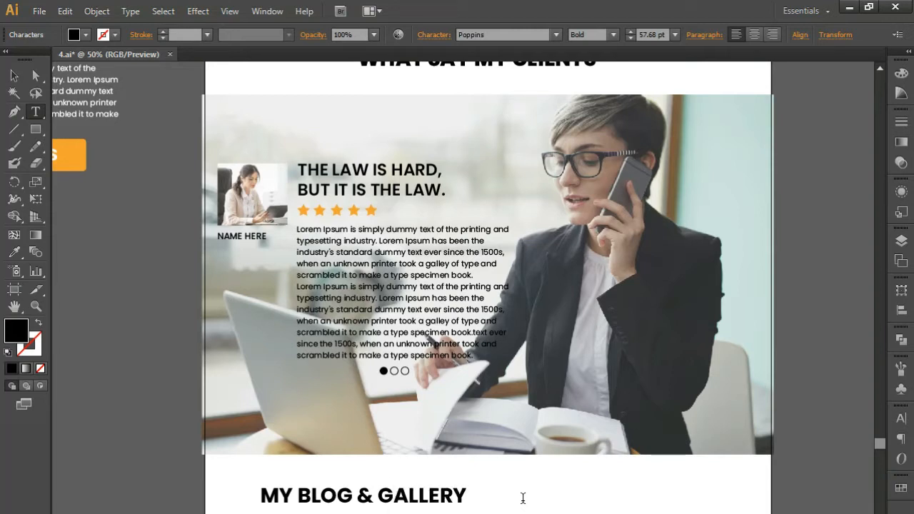
Center the MY BLOG & GALLERY heading horizontally on the page below the testimonial photo.
click(14, 75)
drag(391, 501, 511, 501)
key(shift+Right)
key(shift+Left)
key(Up)
key(Right)
key(Left)
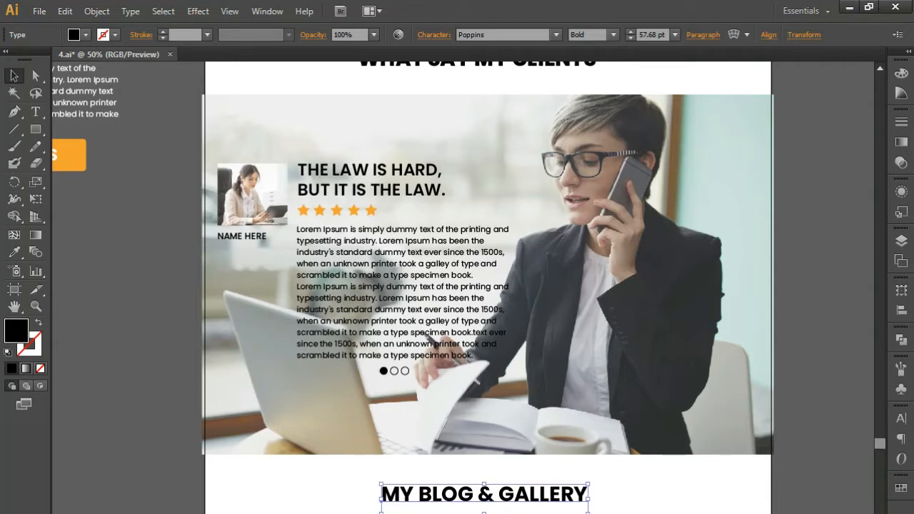
Draw a horizontal line across the page width below the MY BLOG & GALLERY heading, with a 2 pt black stroke and no fill.
click(14, 111)
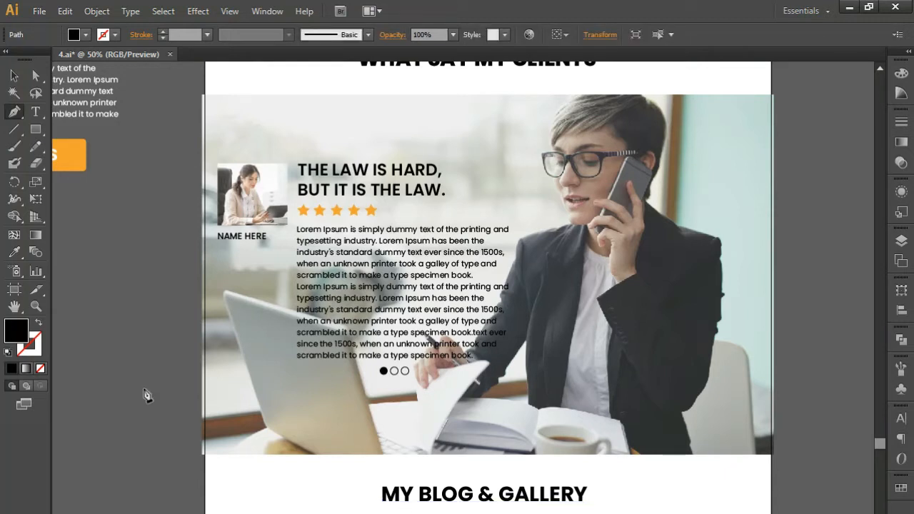
click(38, 322)
click(15, 74)
click(901, 123)
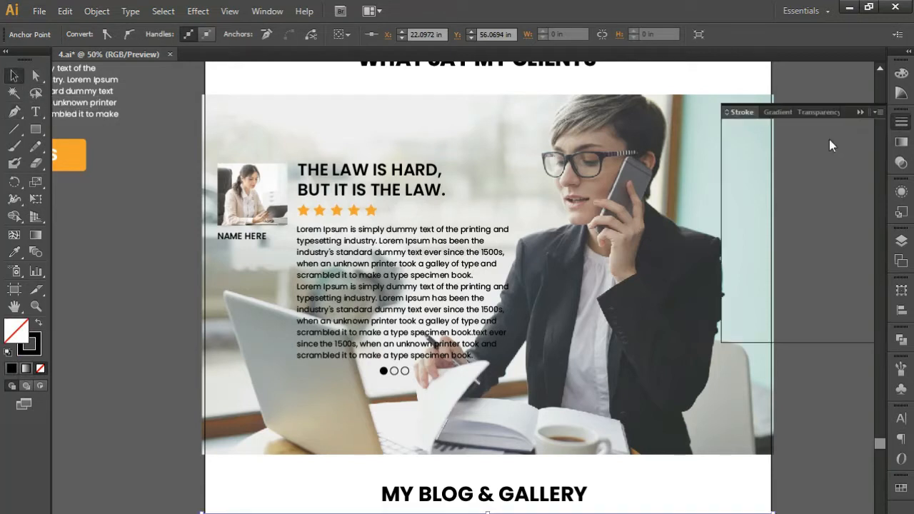
click(781, 129)
text(2)
click(663, 454)
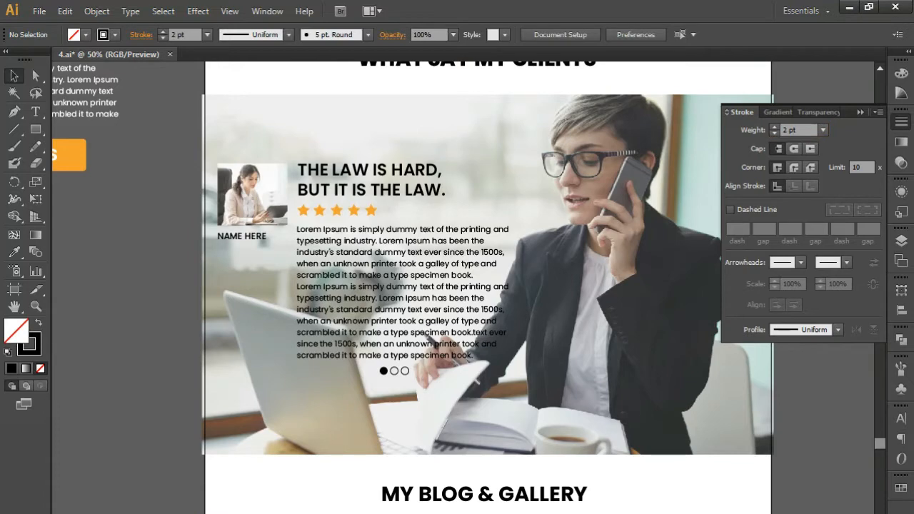
Set the stroke weight of the line below the MY BLOG & GALLERY heading to 4 pt.
drag(664, 455, 630, 377)
key(ctrl+plus)
key(ctrl+plus)
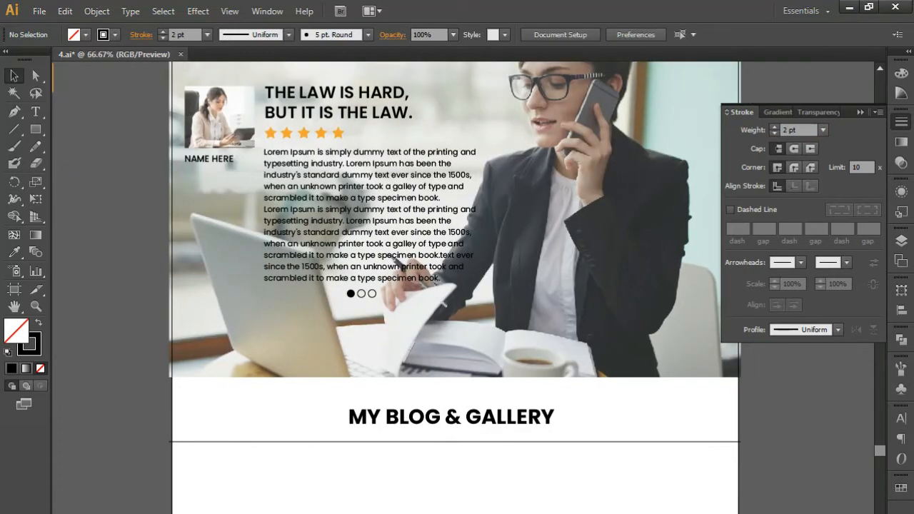
click(459, 508)
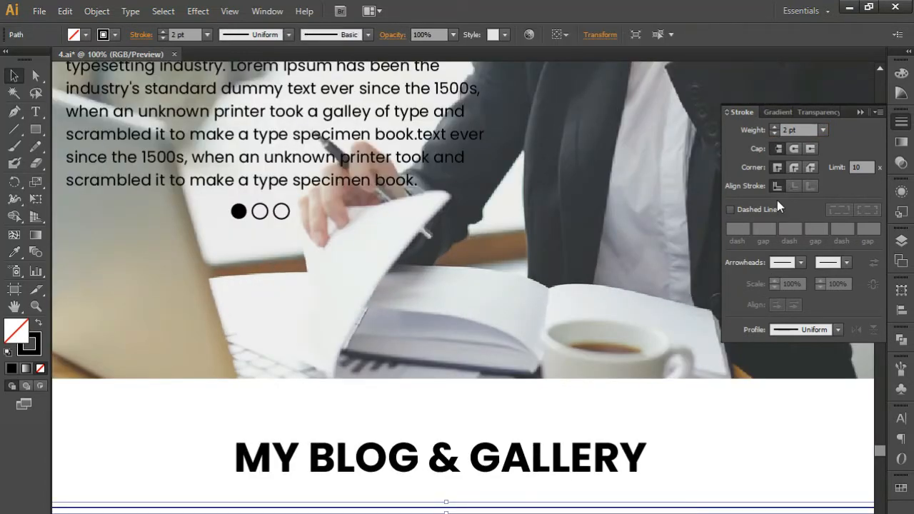
double_click(791, 130)
text(4)
key(Return)
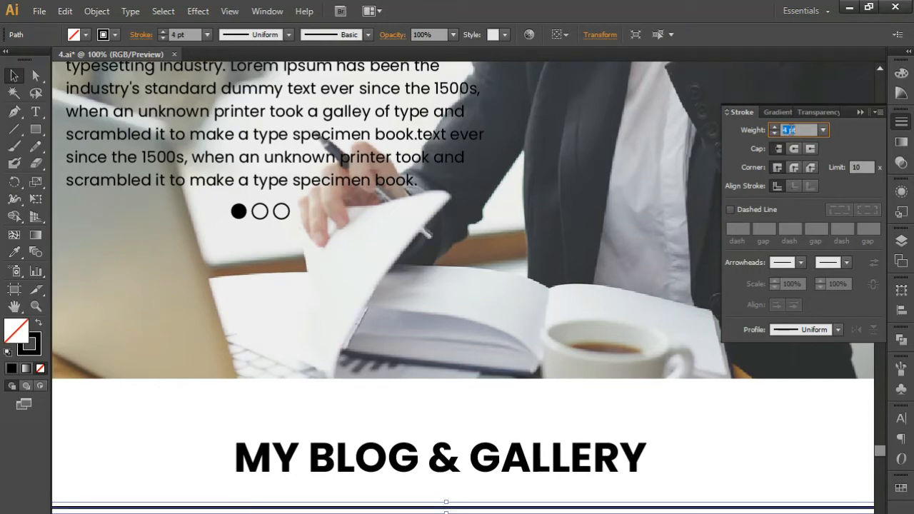
click(702, 403)
Thicken the line below the MY BLOG & GALLERY heading to a 6 pt stroke.
key(ctrl+minus)
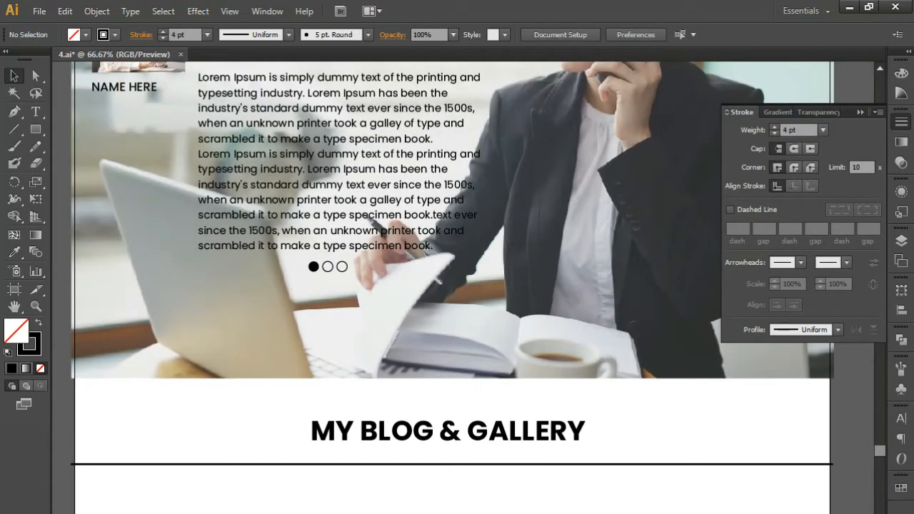
click(563, 465)
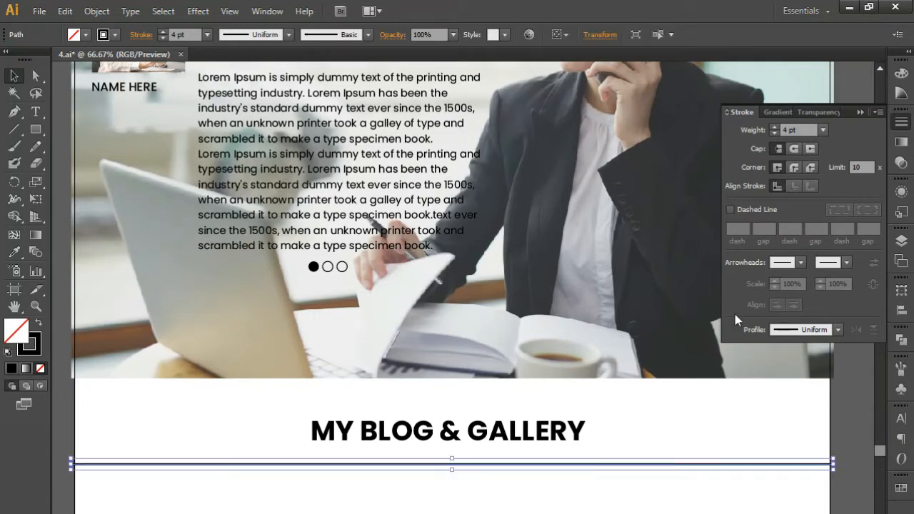
click(790, 130)
key(Up)
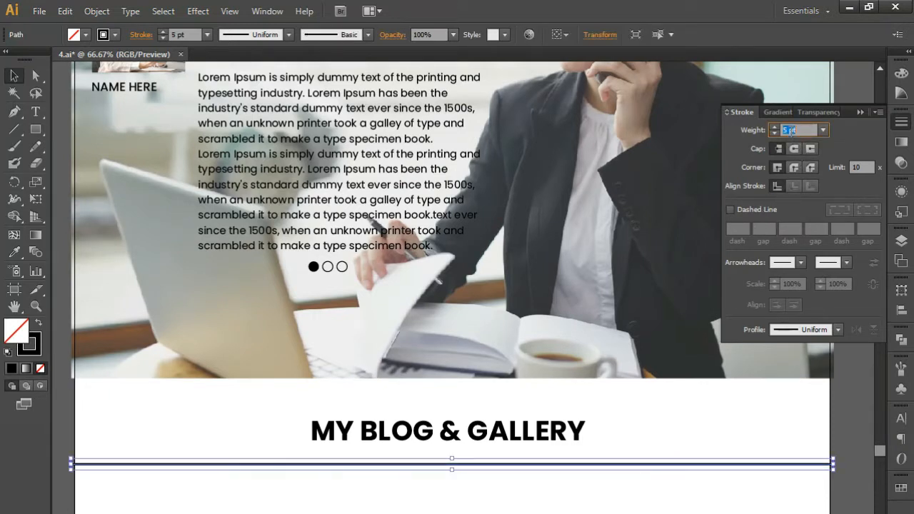
key(Up)
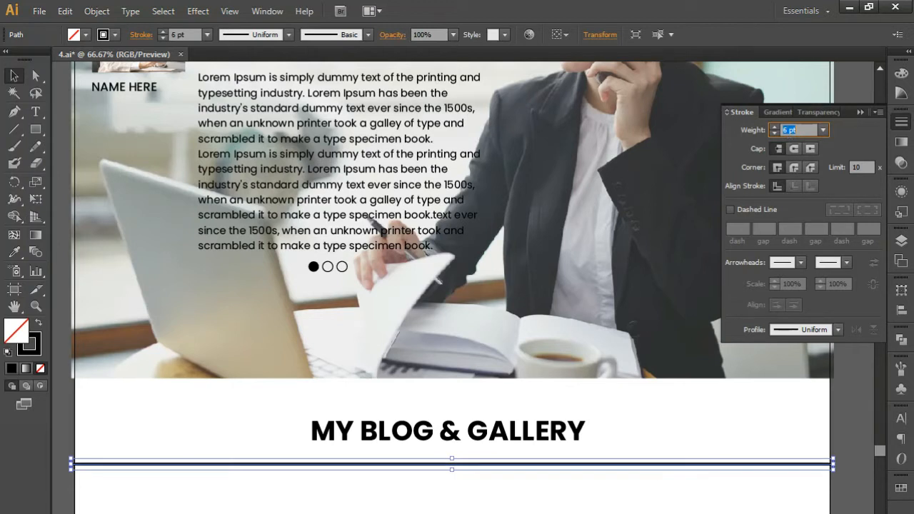
click(604, 509)
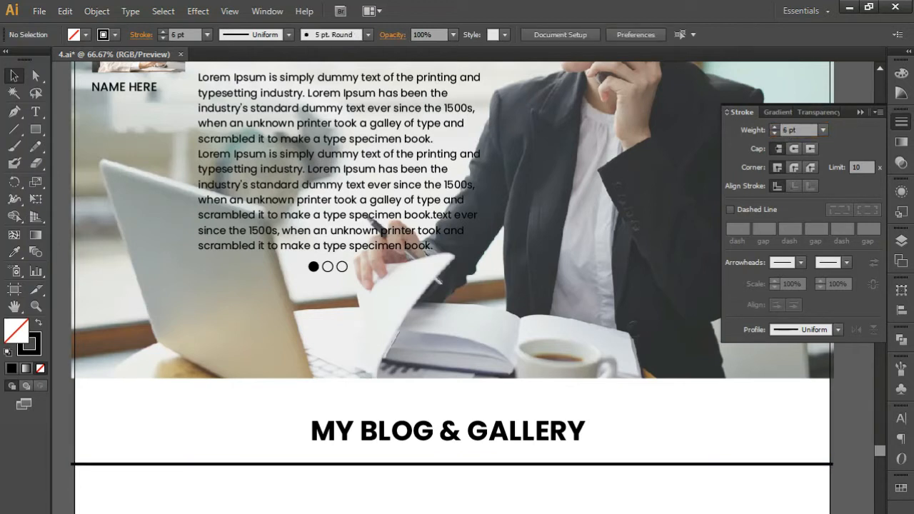
Sample the orange of the rating stars for the selected divider line and apply it as the stroke with no fill.
click(582, 465)
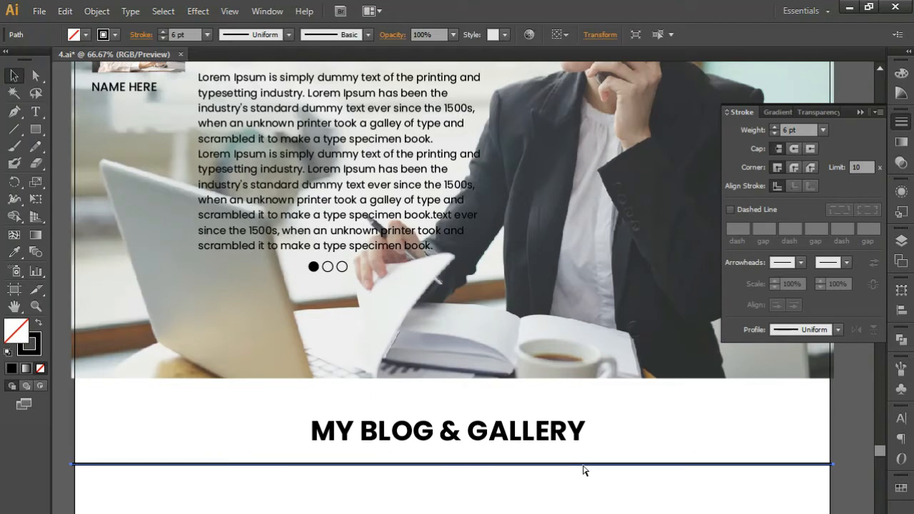
click(14, 252)
scroll(261, 289, up, 5)
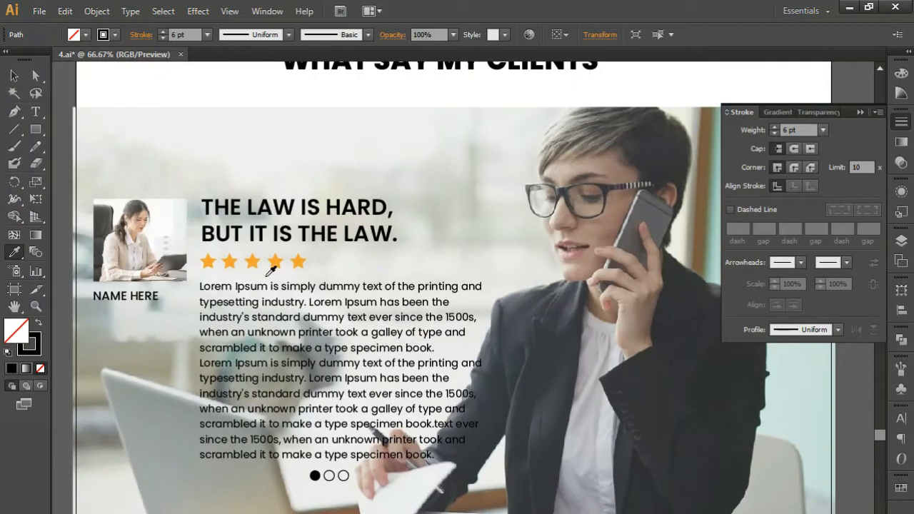
click(230, 260)
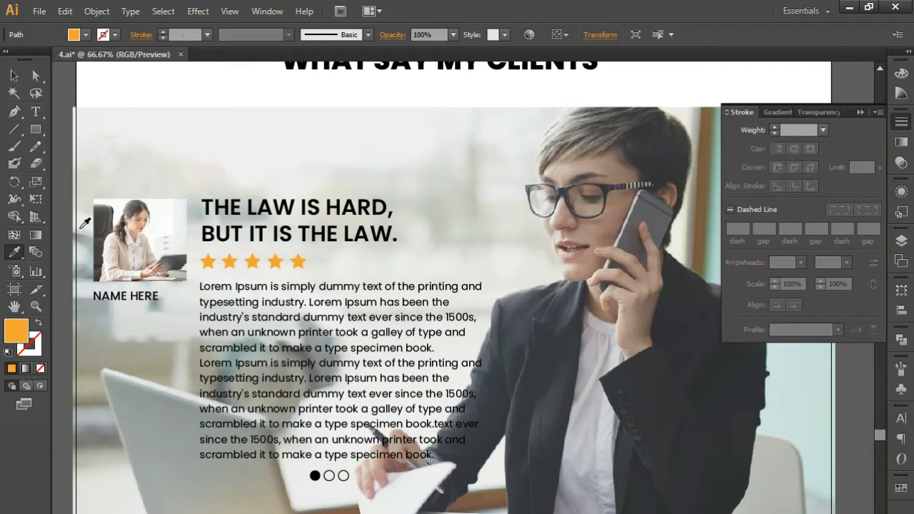
click(39, 323)
click(15, 80)
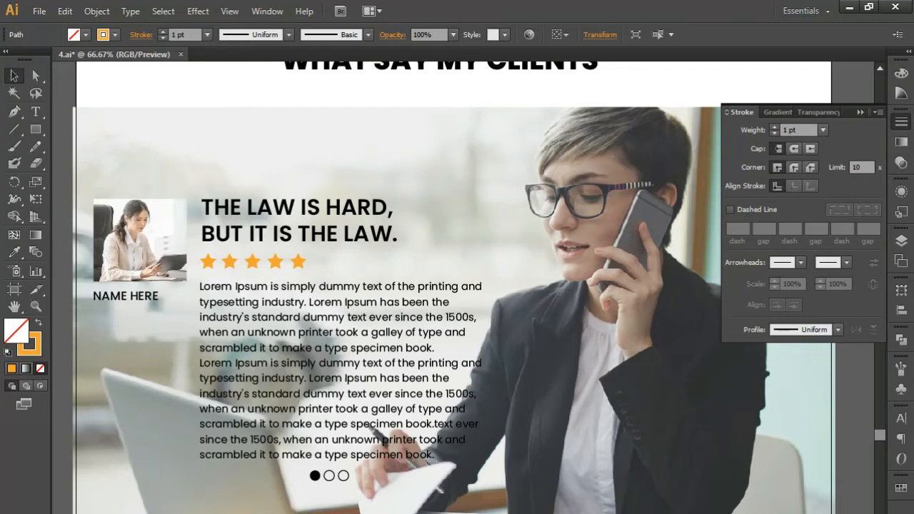
Nudge the orange-stroked line down so it sits just beneath the black divider line.
right_click(420, 447)
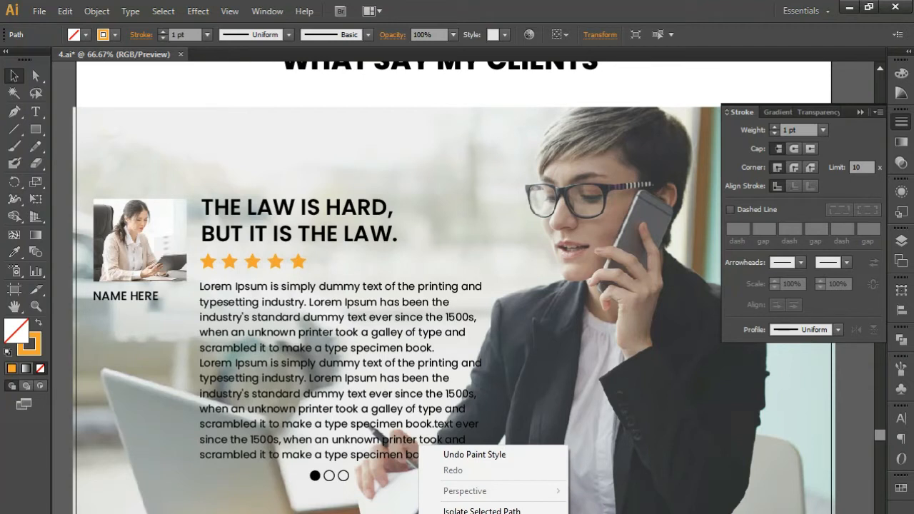
key(Escape)
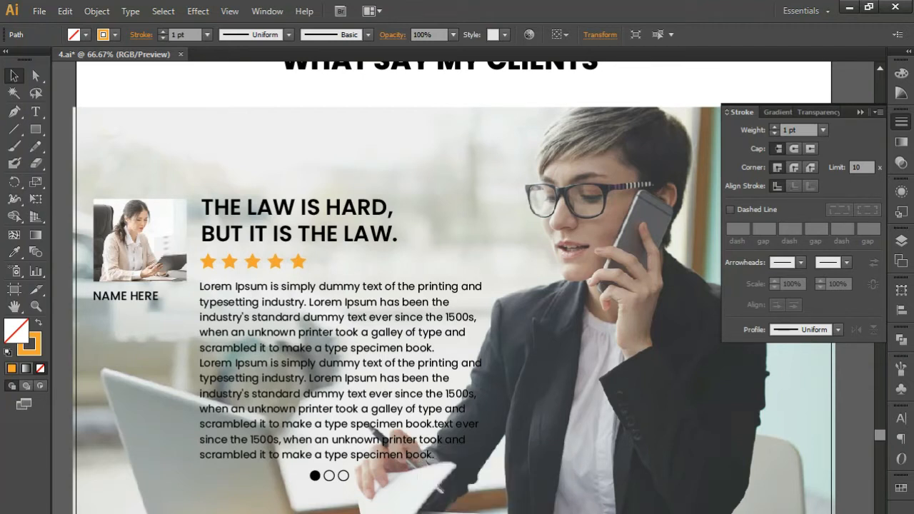
scroll(450, 486, down, 6)
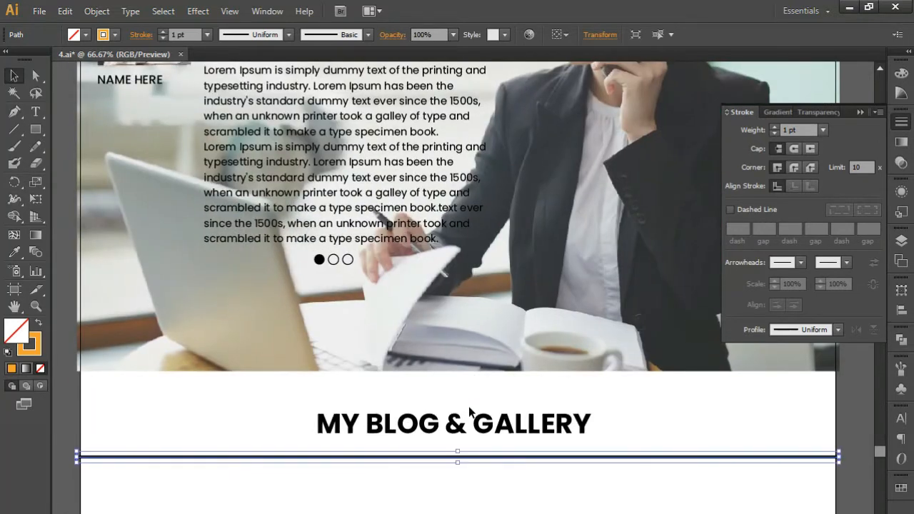
key(shift+Down)
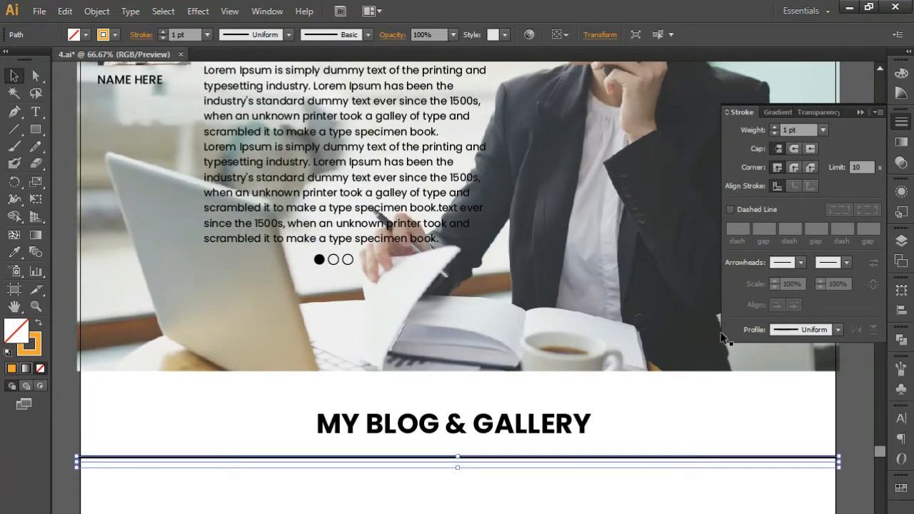
Set the orange line's stroke weight to 6 pt and move it up onto the black divider line.
double_click(785, 130)
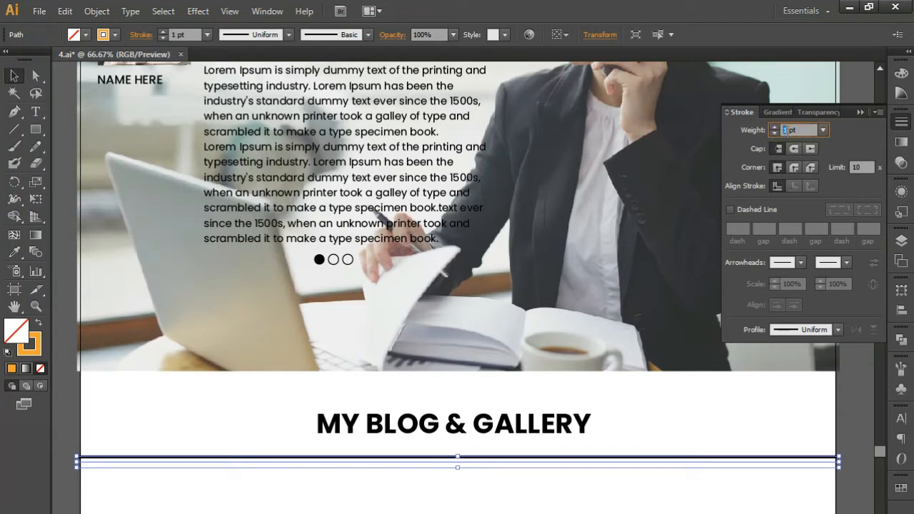
text(6)
key(Return)
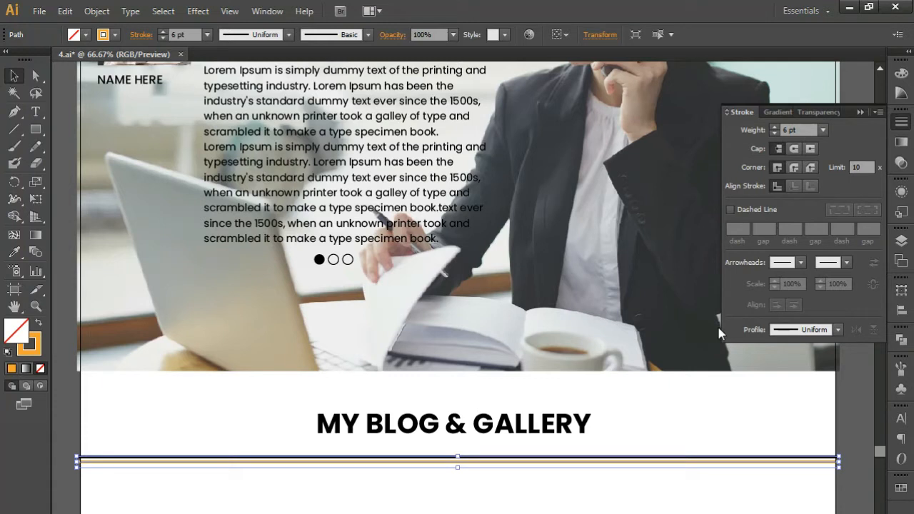
key(shift+Up)
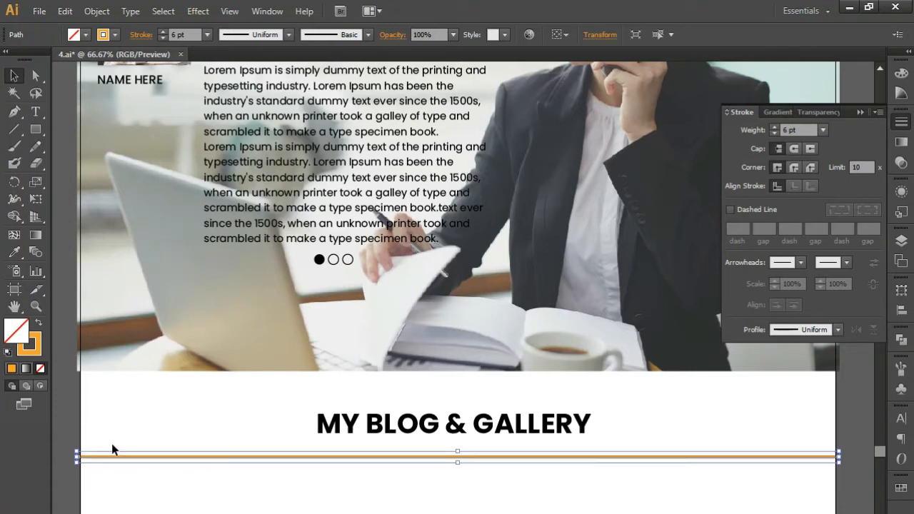
Shorten the orange line from both ends to a short accent in the middle of the black divider below MY BLOG & GALLERY.
drag(78, 457, 393, 456)
drag(838, 457, 506, 460)
click(516, 499)
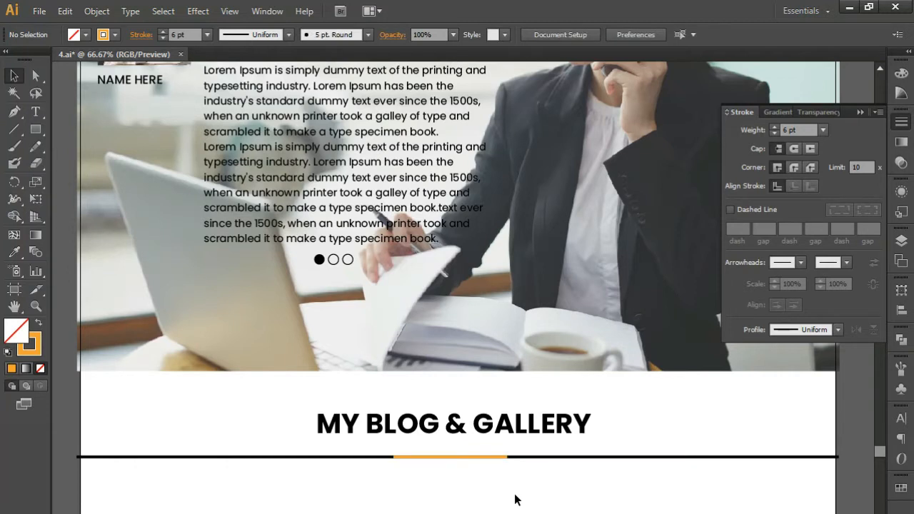
Group the black and orange divider lines and place a copy of the group below the WHAT SAY MY CLIENTS heading.
drag(513, 513, 471, 456)
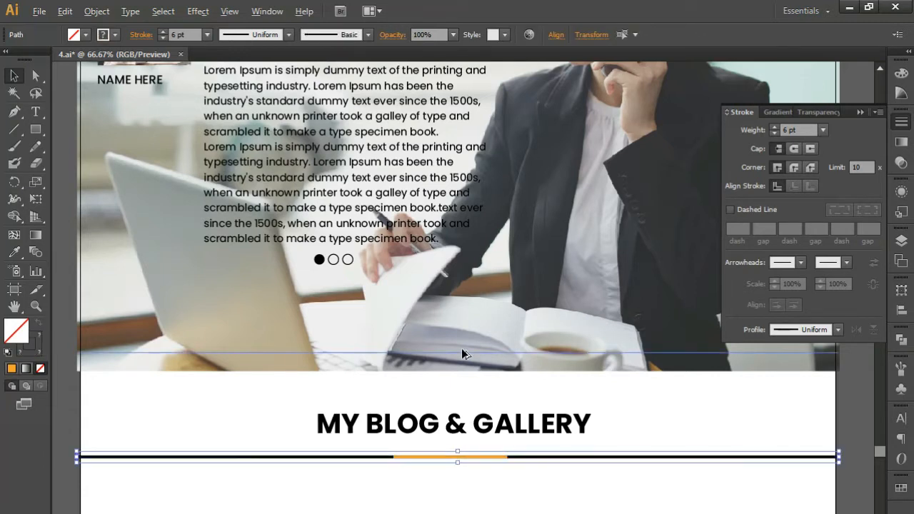
drag(474, 221, 474, 115)
scroll(422, 202, up, 5)
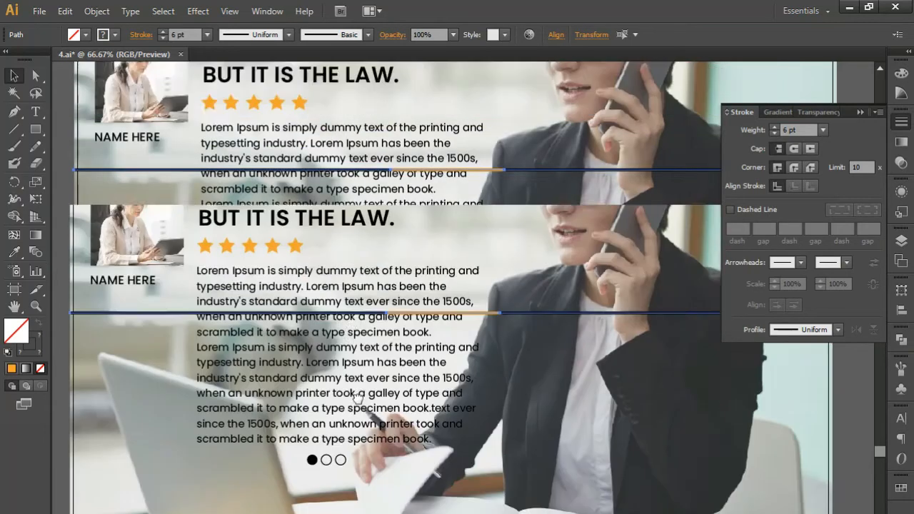
key(ctrl+g)
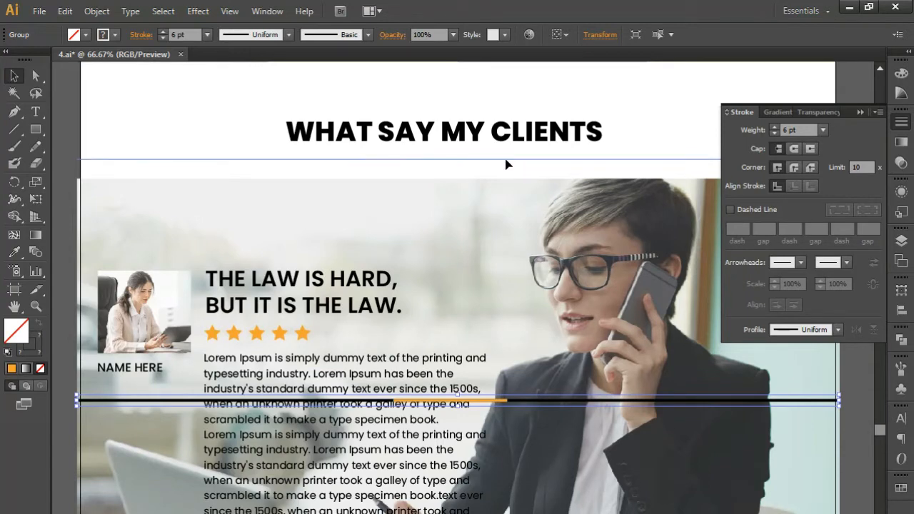
key(ctrl+z)
Move the WHAT SAY MY CLIENTS heading and its divider up together, away from the testimonial photo.
shift+click(509, 147)
scroll(484, 232, up, 4)
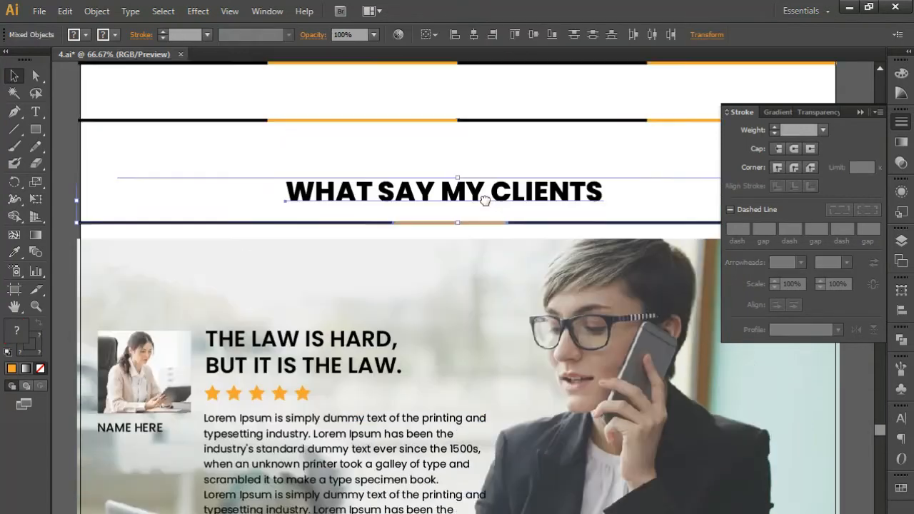
key(shift+Up)
key(shift+Up)
key(shift+Up)
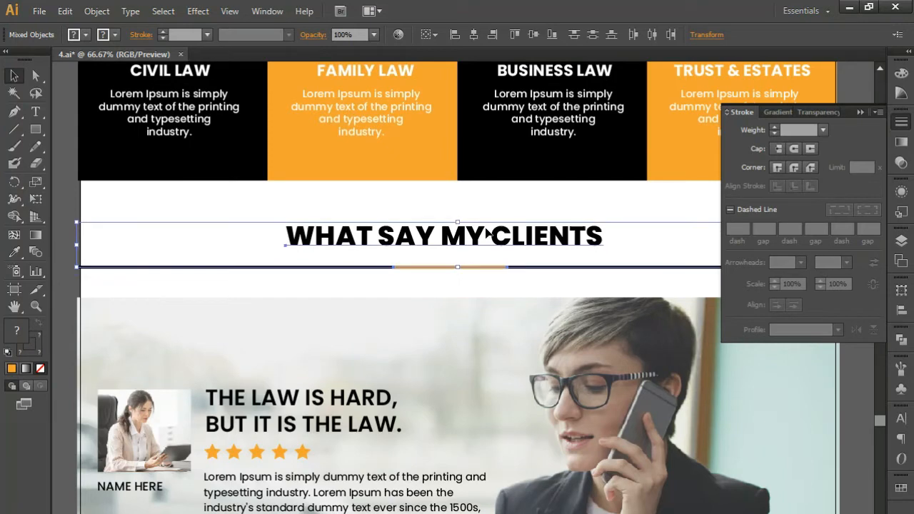
drag(512, 442, 448, 349)
click(450, 244)
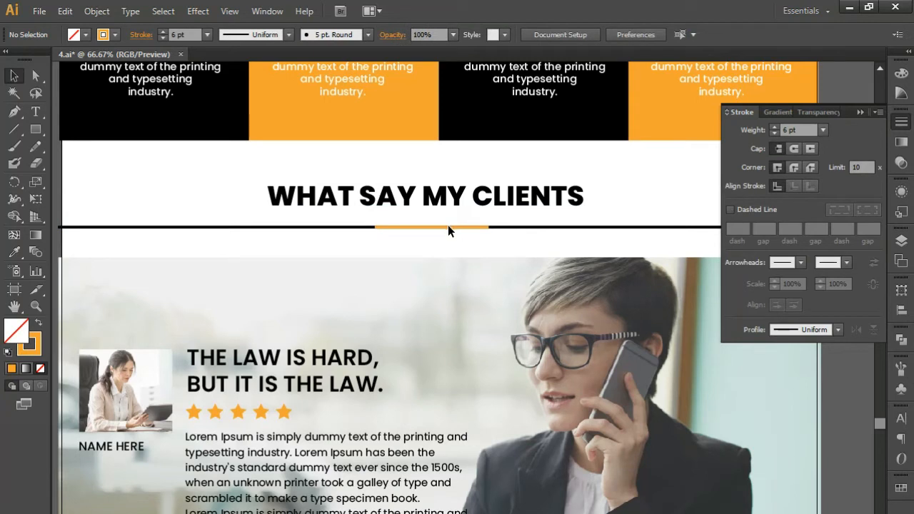
Nudge the divider below WHAT SAY MY CLIENTS slightly down and collapse the stroke settings.
click(448, 228)
key(Down)
key(Down)
key(Down)
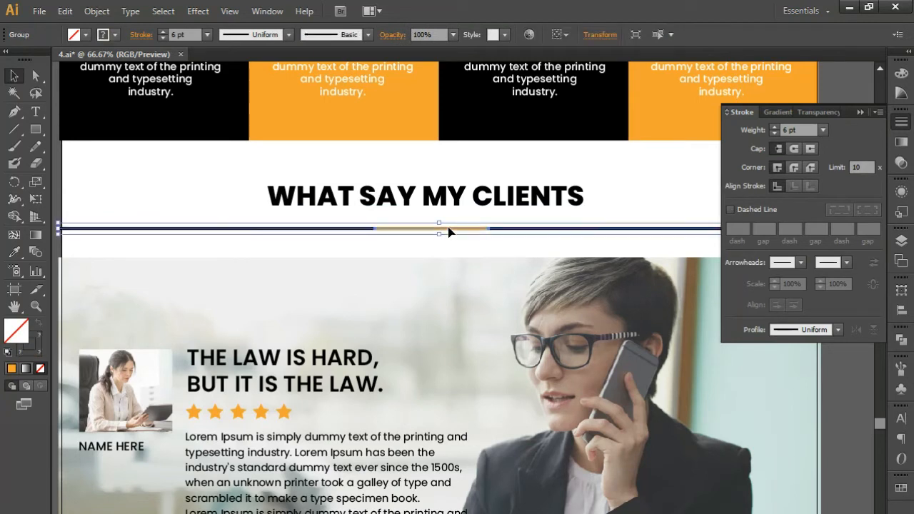
click(861, 113)
scroll(636, 300, up, 3)
click(657, 293)
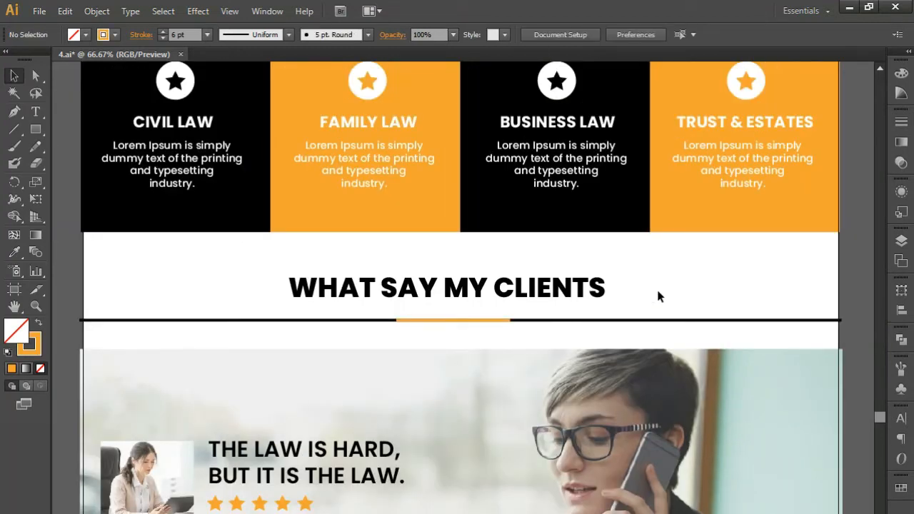
Shift only the orange accent of the WHAT SAY MY CLIENTS divider slightly left to centre it under the heading.
scroll(554, 259, up, 8)
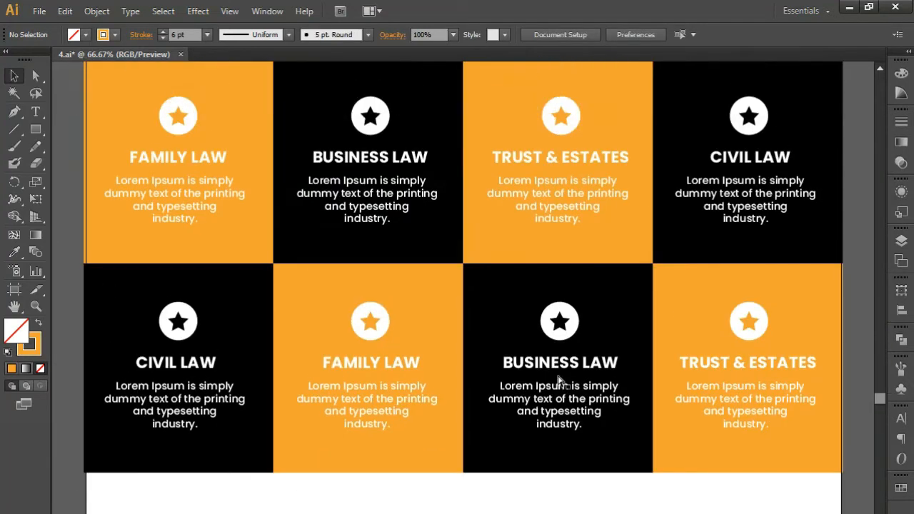
scroll(558, 380, down, 3)
scroll(517, 299, up, 1)
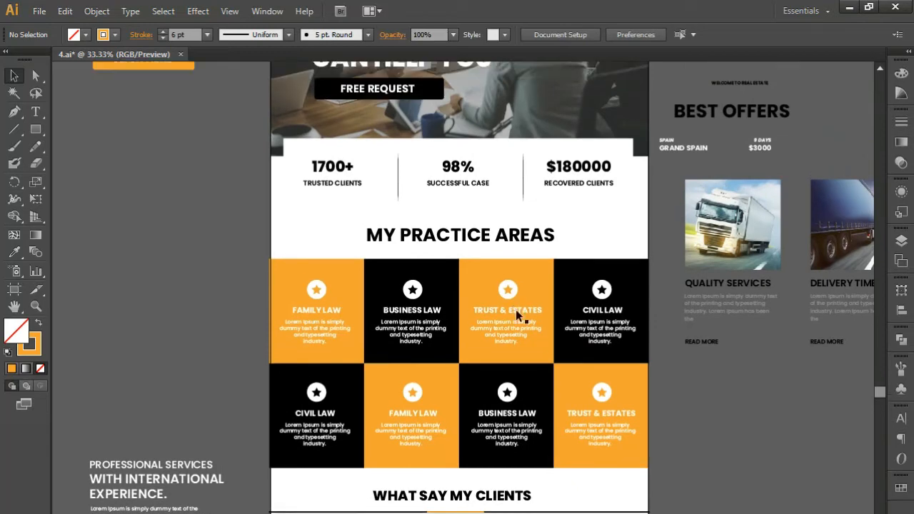
scroll(485, 480, down, 5)
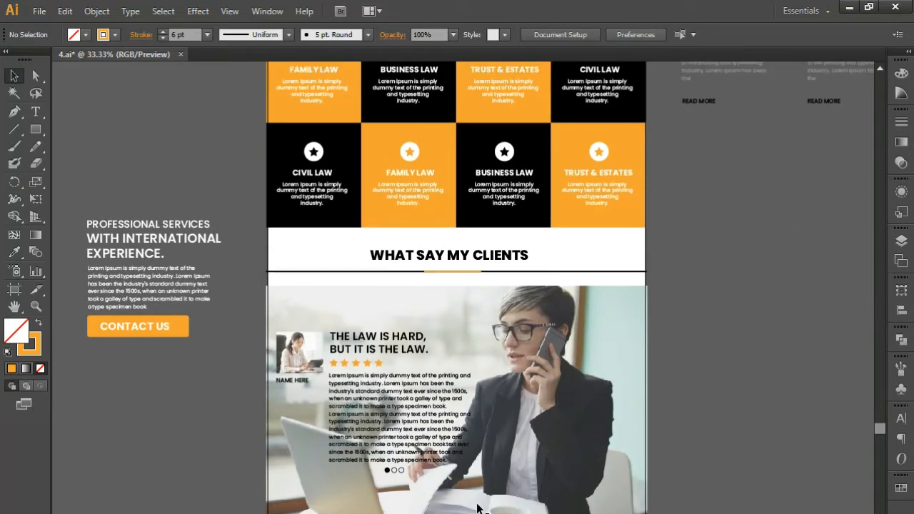
key(a)
click(443, 272)
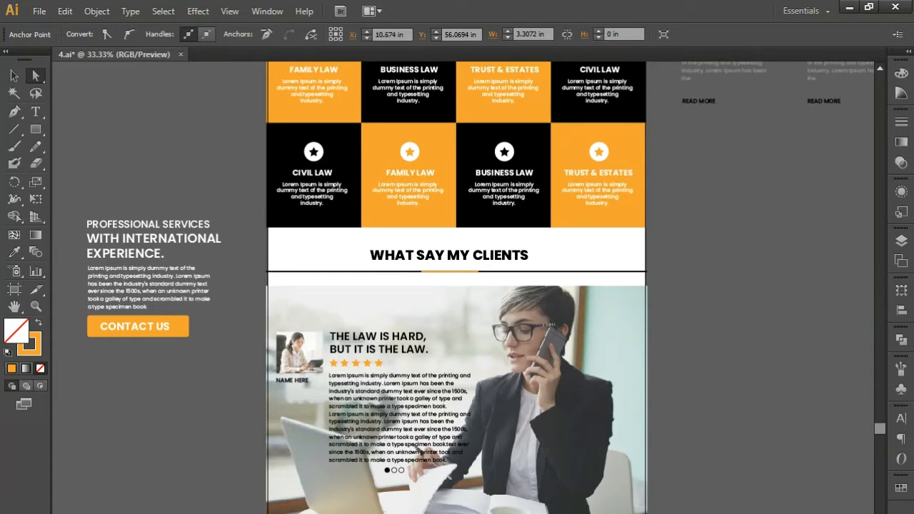
click(10, 79)
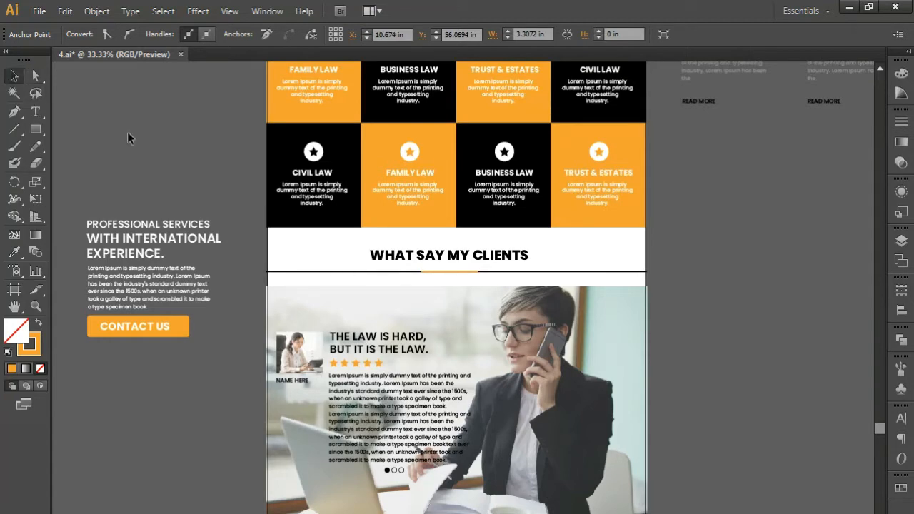
Copy the WHAT SAY MY CLIENTS divider up to the space between the MY PRACTICE AREAS heading and its tiles.
click(304, 274)
scroll(247, 388, up, 10)
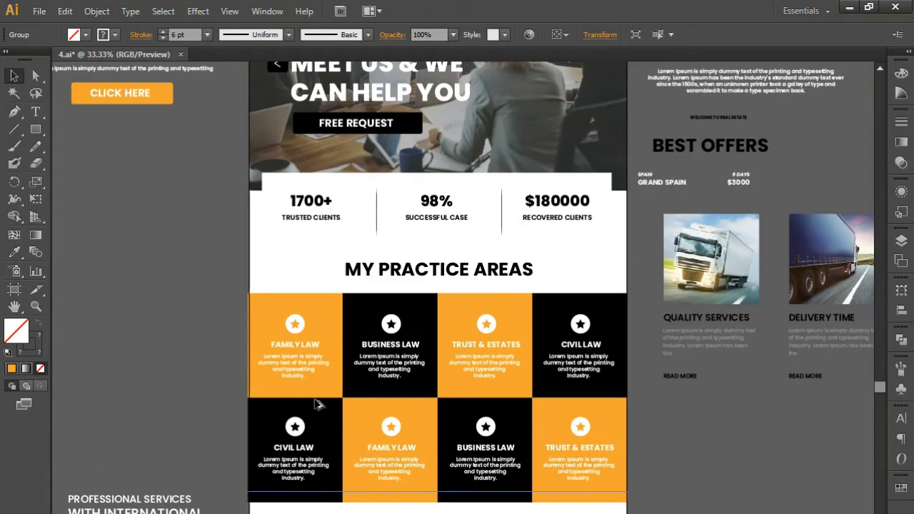
drag(311, 283, 311, 277)
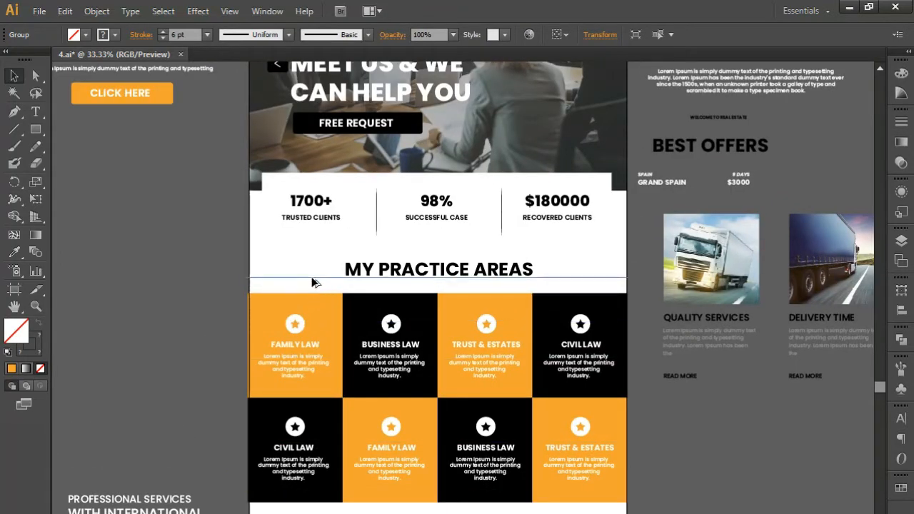
Move the MY PRACTICE AREAS heading up until it sits clear above its new divider.
click(415, 269)
key(shift+Up)
key(shift+Up)
key(shift+Up)
key(shift+Up)
key(shift+Up)
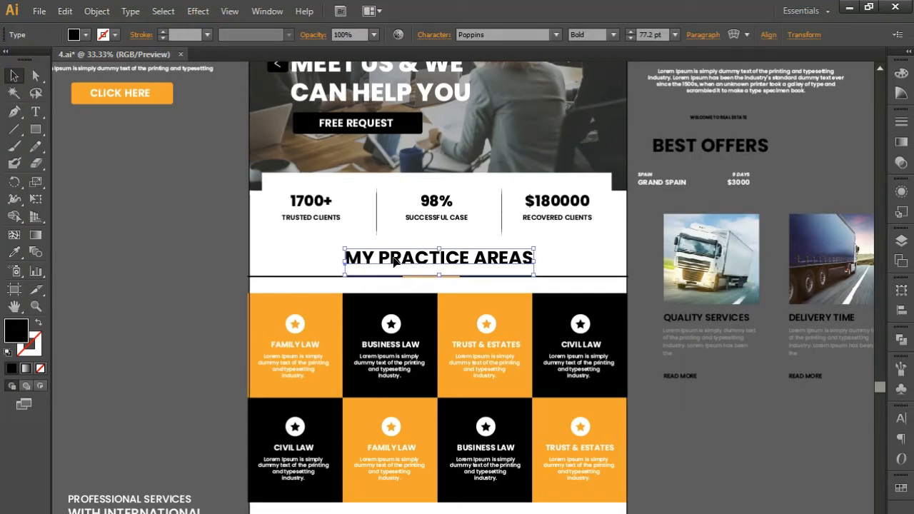
key(Up)
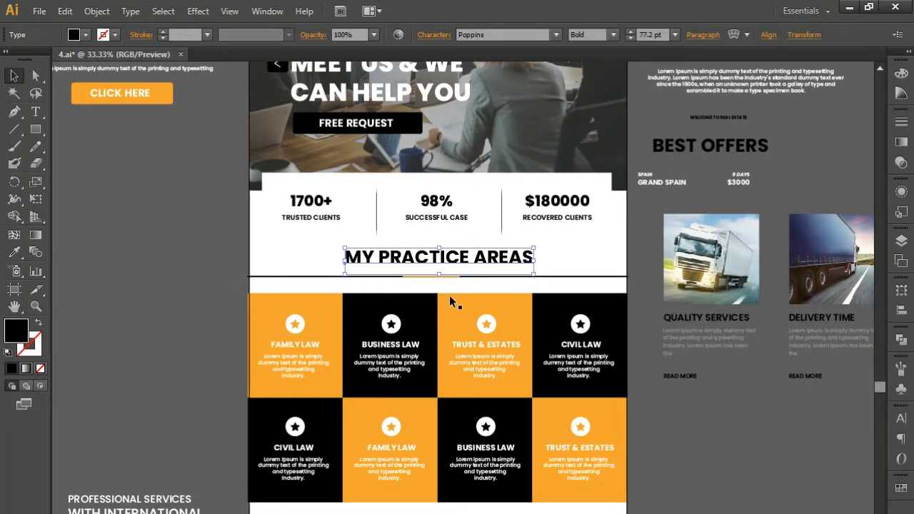
Review the headings and dividers of the practice areas, clients and blog sections down the page.
key(a)
click(204, 257)
drag(204, 257, 195, 299)
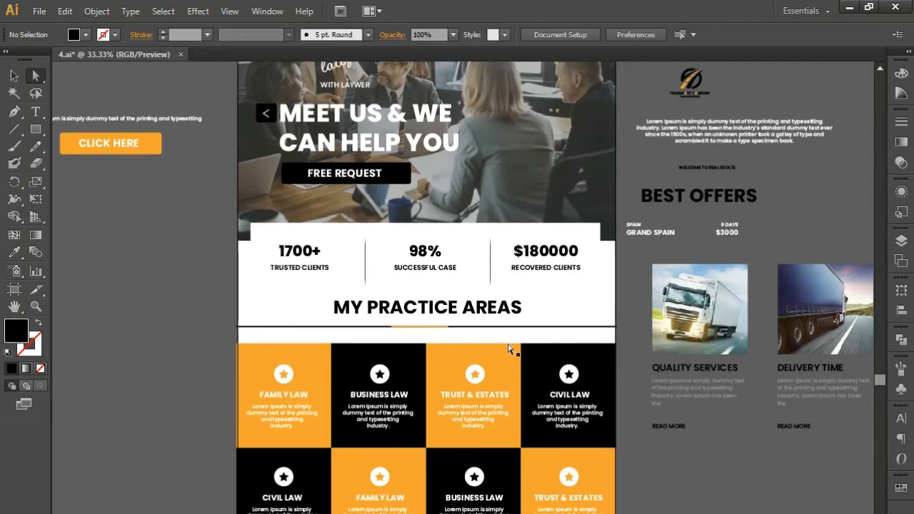
mouse_move(333, 296)
mouse_down()
mouse_move(327, 499)
mouse_move(341, 304)
mouse_up()
drag(344, 391, 345, 300)
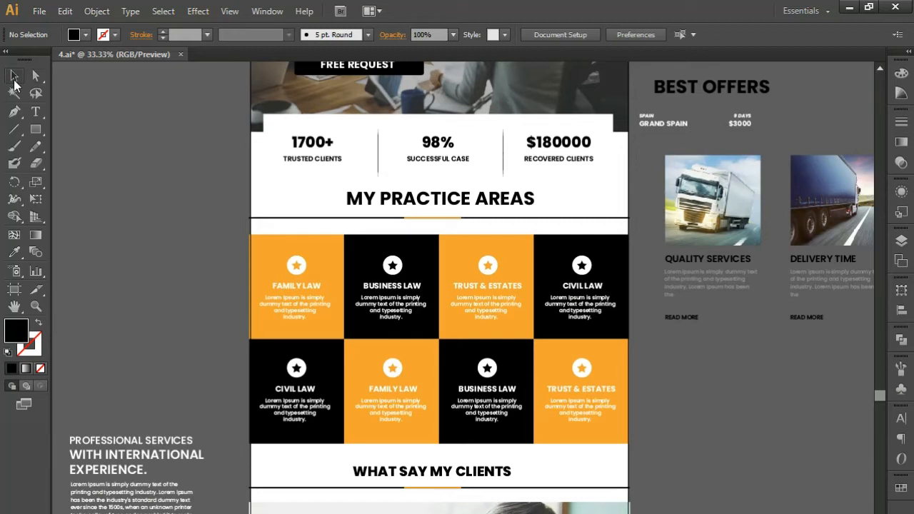
key(ctrl+equal)
drag(357, 397, 374, 210)
drag(424, 485, 424, 312)
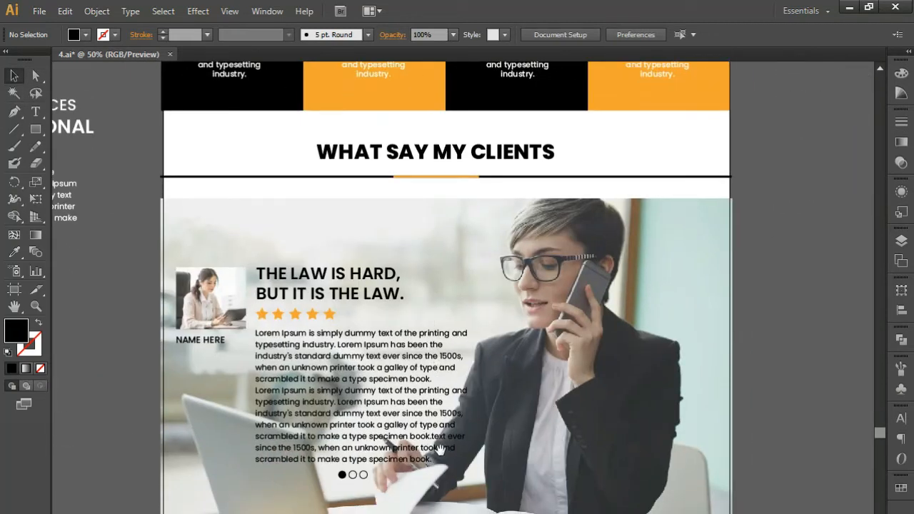
drag(445, 483, 413, 330)
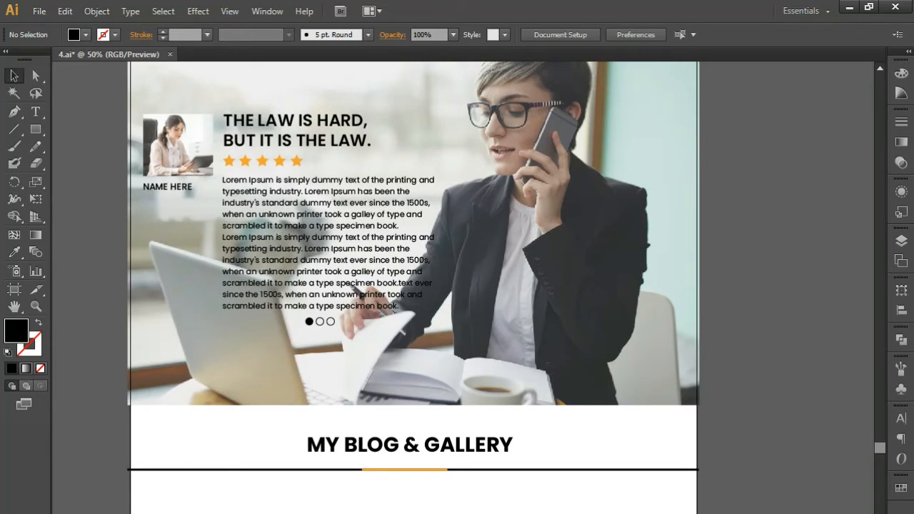
Bring the QUALITY SERVICES and DELIVERY TIME cards from beside the artboard to below the MY BLOG & GALLERY divider.
key(ctrl+minus)
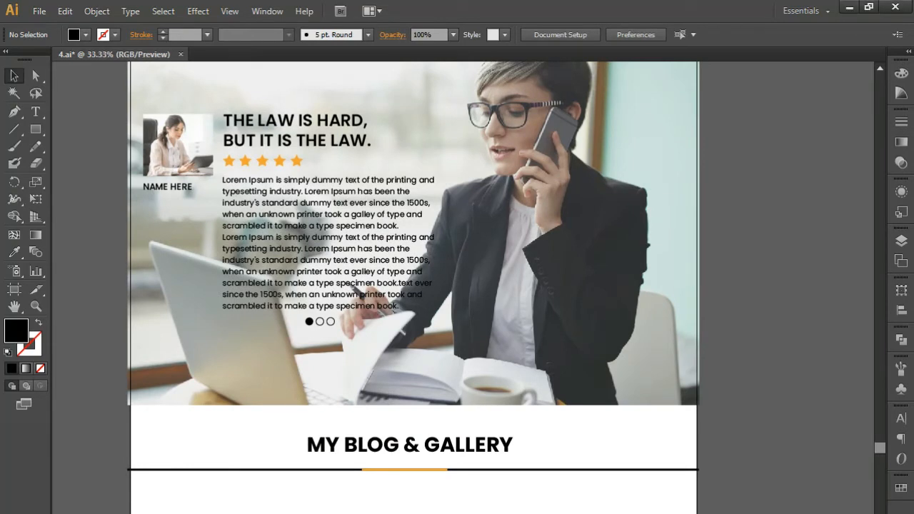
drag(663, 246, 576, 424)
drag(704, 280, 618, 304)
drag(529, 213, 685, 307)
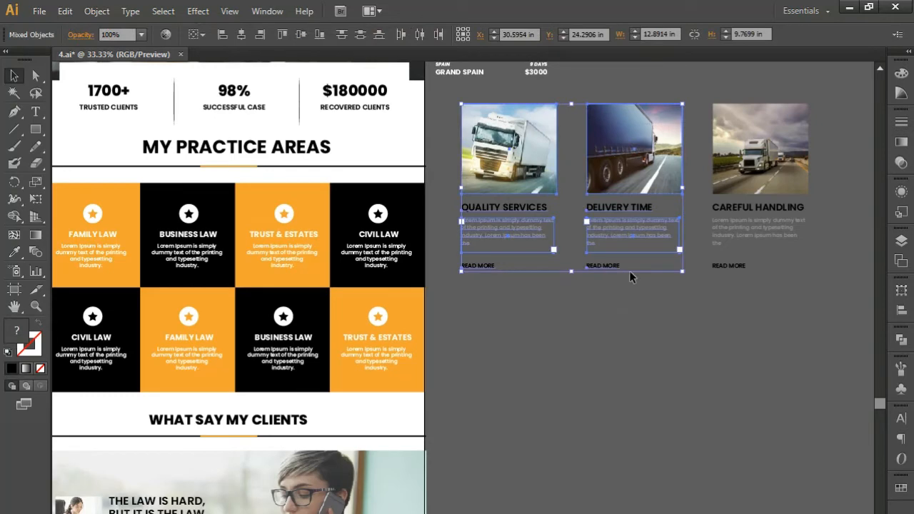
drag(618, 156, 607, 491)
drag(483, 456, 589, 138)
drag(607, 171, 210, 492)
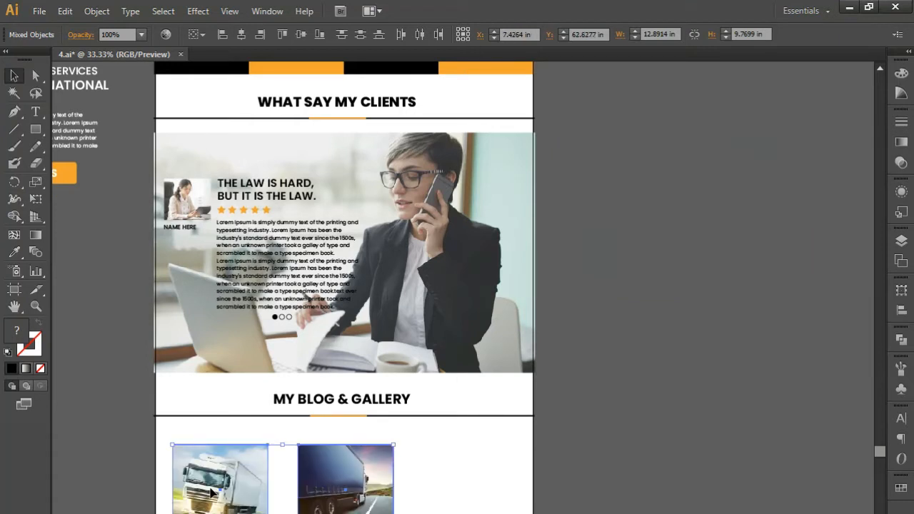
Align the two cards near the page's left margin and nudge them slightly down from the MY BLOG & GALLERY divider.
drag(198, 513, 259, 423)
key(ctrl+plus)
drag(199, 425, 259, 374)
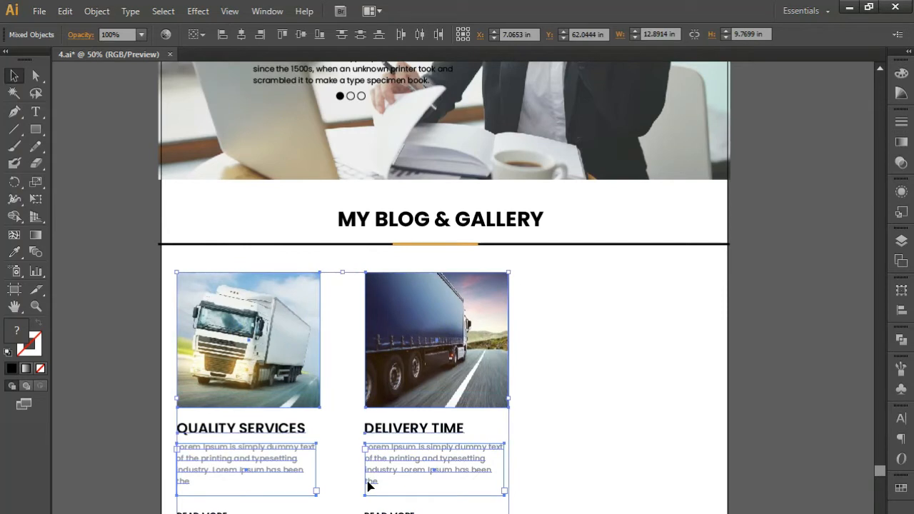
key(shift+Down)
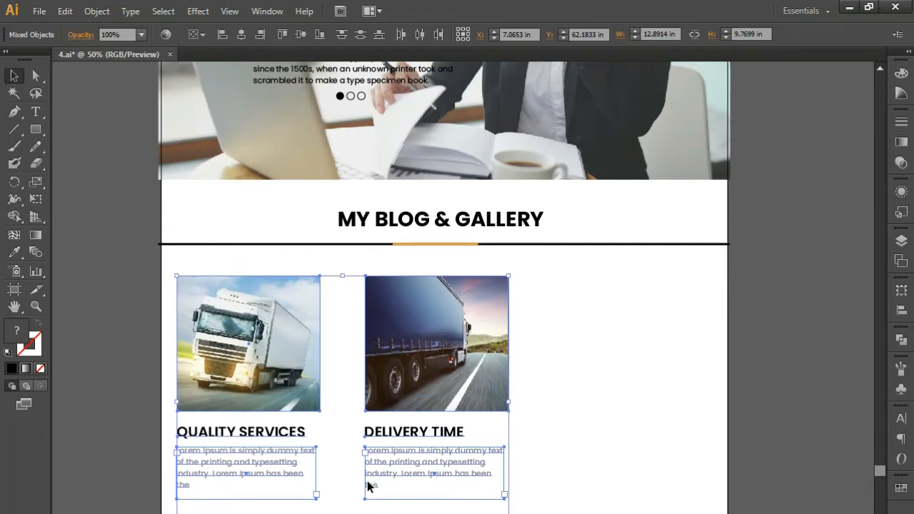
Move the DELIVERY TIME card left to narrow its gap to the QUALITY SERVICES card.
click(533, 389)
drag(528, 295, 386, 513)
key(shift+Left)
key(shift+Left)
key(shift+Left)
key(shift+Left)
key(shift+Left)
key(shift+Left)
key(shift+Left)
key(shift+Left)
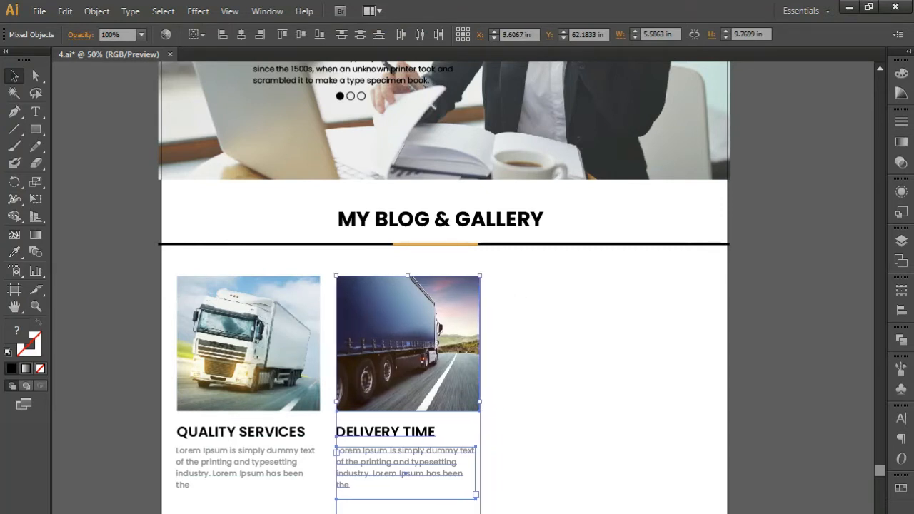
key(ctrl+shift+a)
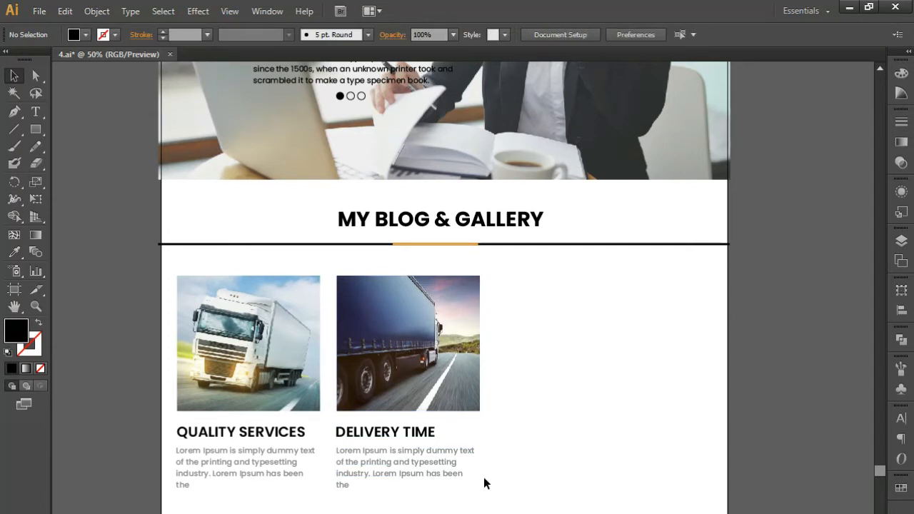
Duplicate the DELIVERY TIME truck image to its right and scale the copy down to about 3.84 by 3.63 in.
click(426, 354)
mouse_move(397, 354)
mouse_down()
mouse_move(237, 356)
mouse_move(315, 344)
mouse_move(403, 352)
mouse_up()
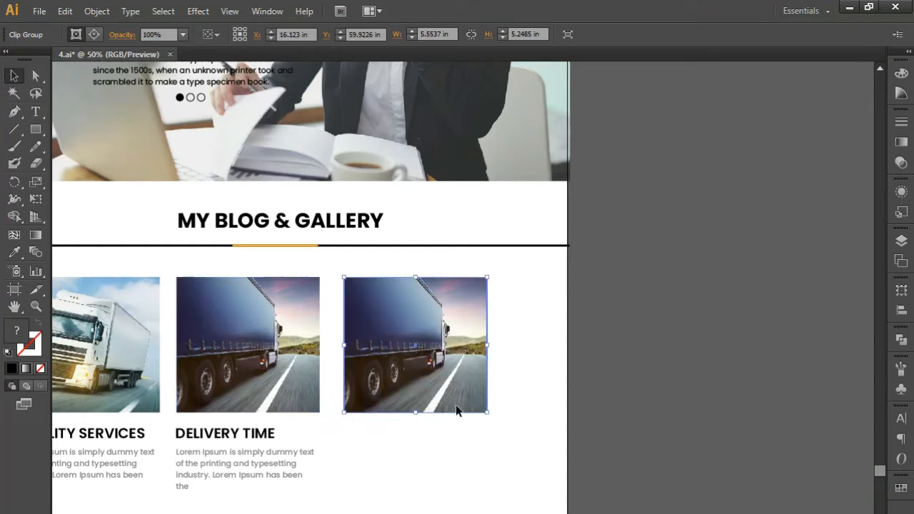
drag(487, 414, 448, 362)
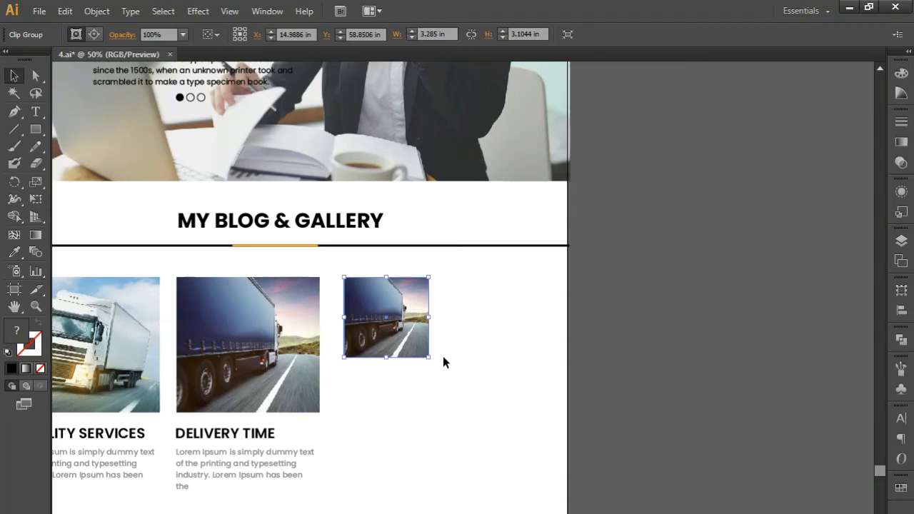
drag(429, 357, 439, 394)
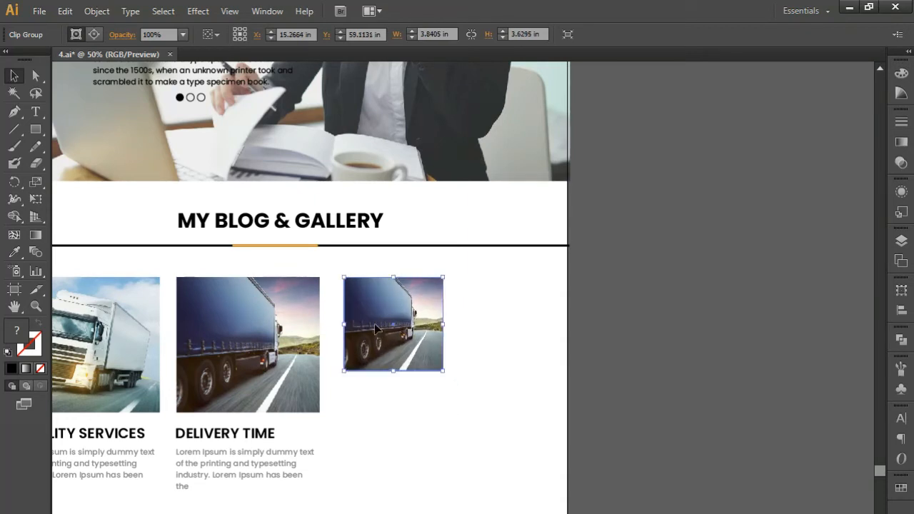
Nudge the small truck image left toward the DELIVERY TIME image and duplicate it to its right.
key(shift+Left)
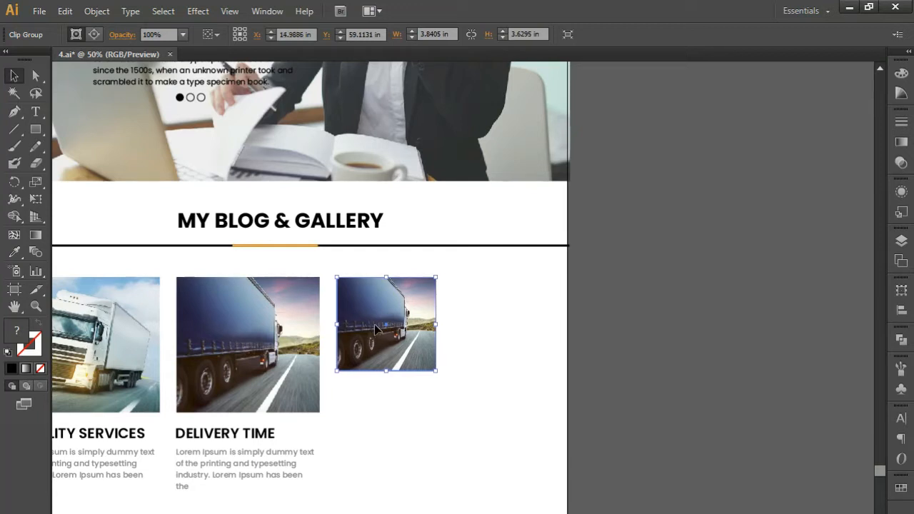
key(Left)
key(Left)
drag(376, 327, 487, 325)
drag(383, 389, 518, 383)
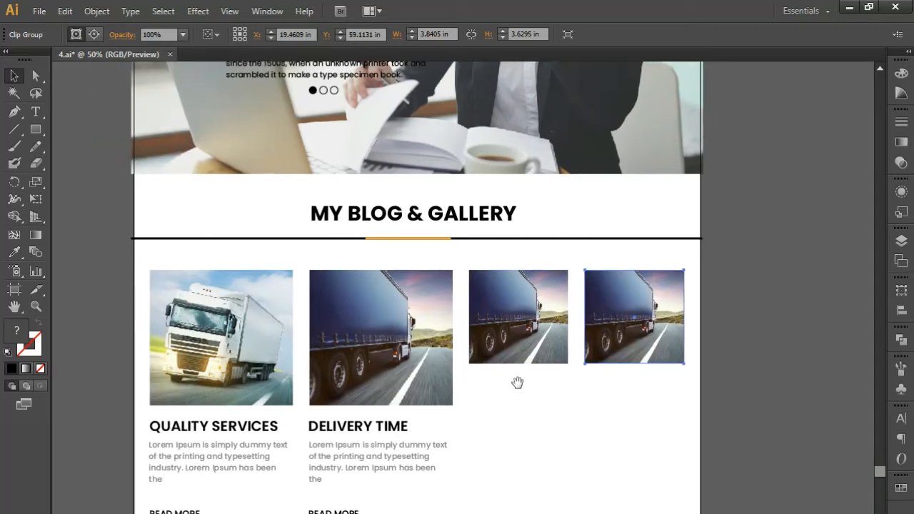
Shift the DELIVERY TIME card and both small truck images left to narrow the gaps between the columns.
drag(309, 266, 669, 511)
key(shift+Left)
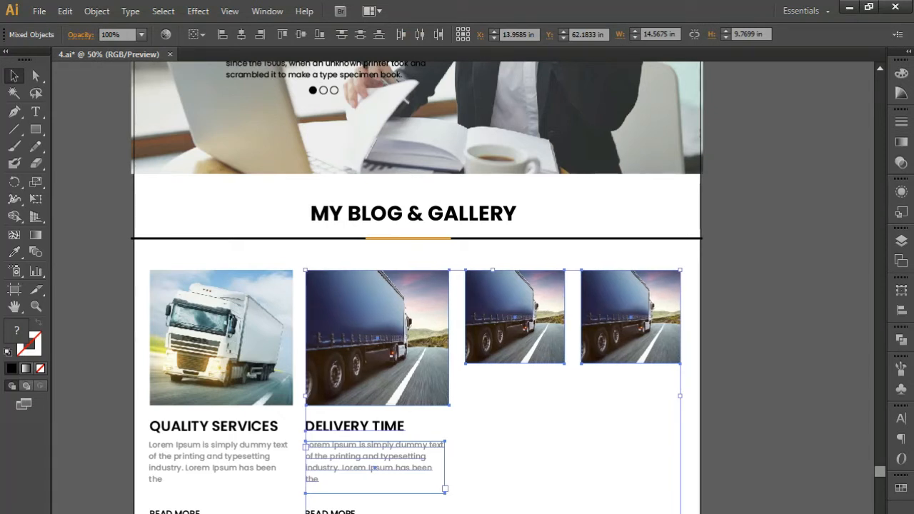
click(499, 261)
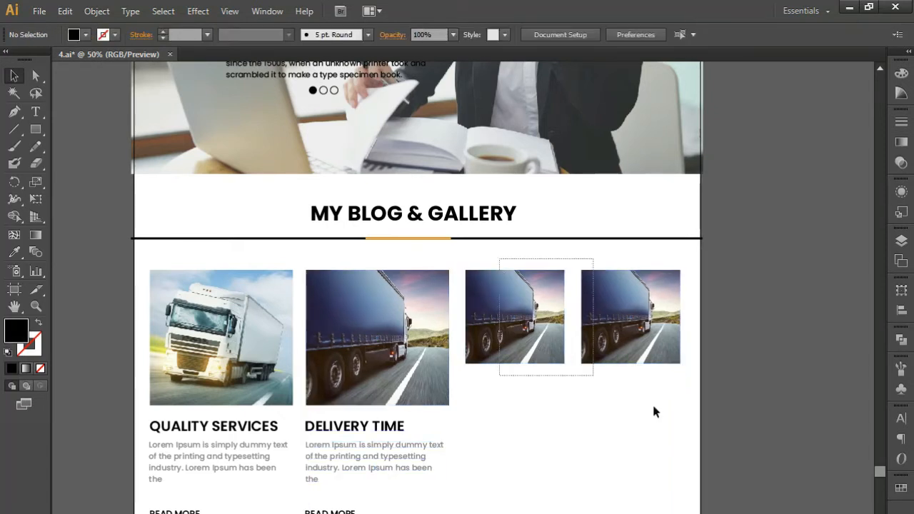
drag(604, 389, 500, 358)
key(shift+Left)
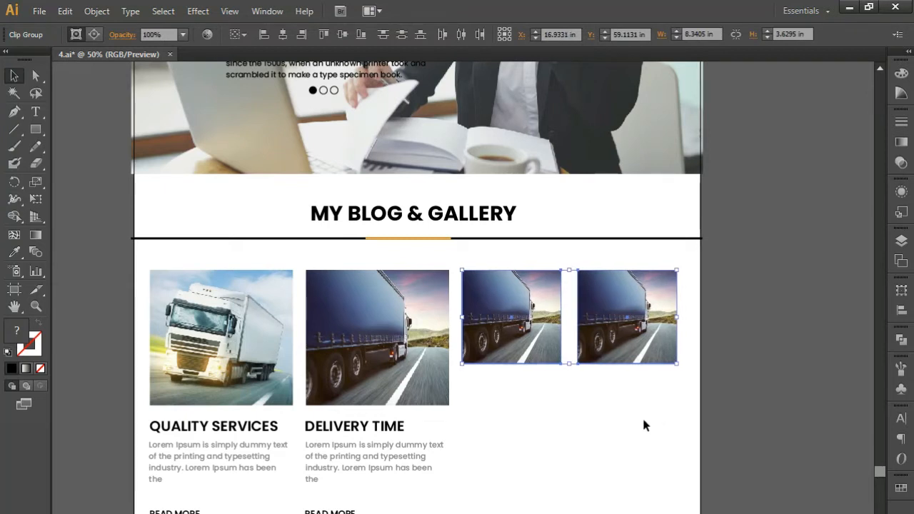
click(644, 420)
Move the rightmost small truck image slightly left, closer to the neighbouring small image.
click(612, 328)
key(shift+Left)
key(shift+Left)
key(shift+Right)
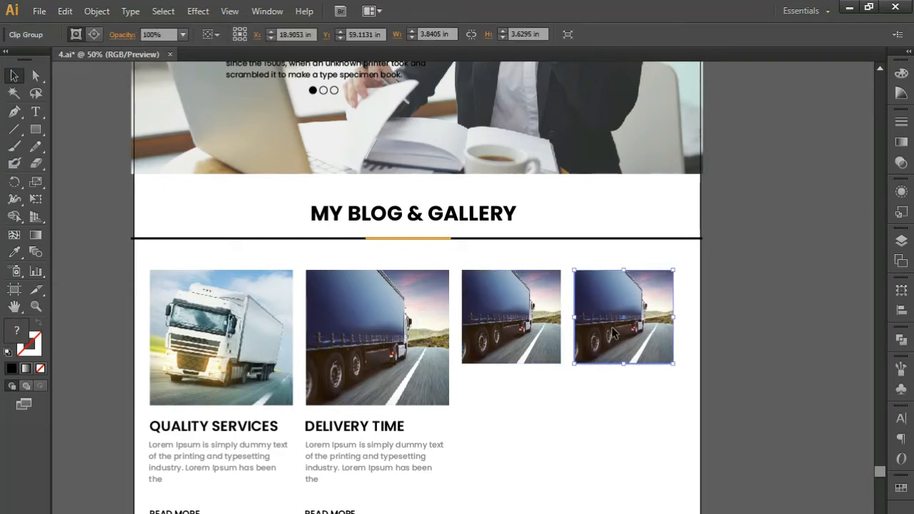
Enlarge the pair of small truck images to about 8.72 by 3.86 in overall and duplicate the pair directly below.
click(666, 421)
drag(667, 421, 521, 336)
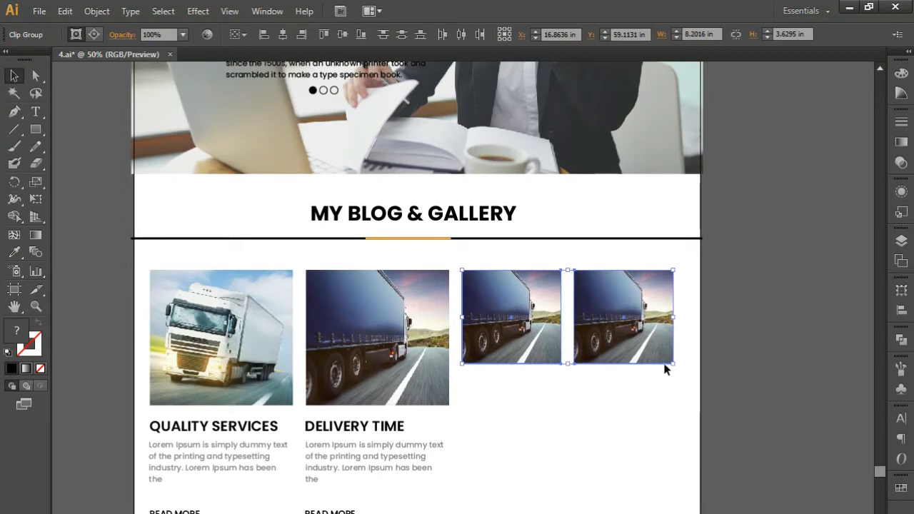
mouse_move(673, 365)
mouse_down()
mouse_move(685, 379)
mouse_move(687, 370)
mouse_up()
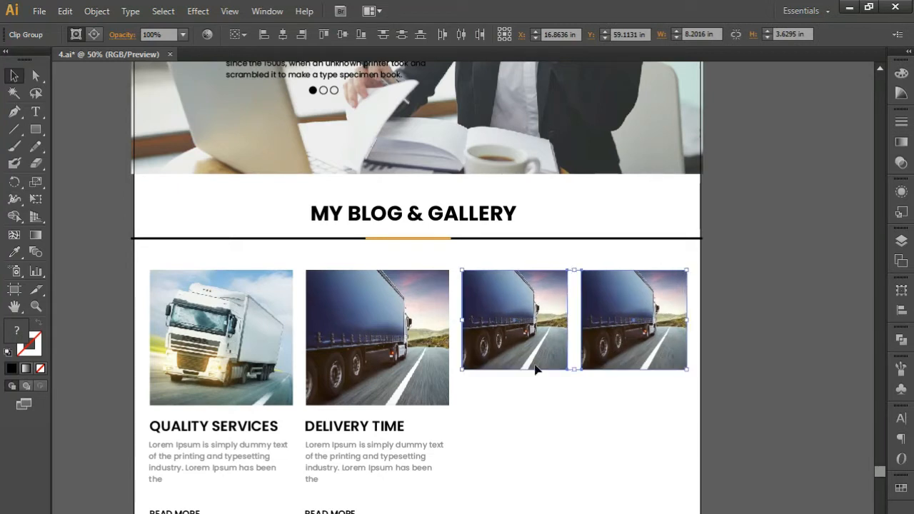
drag(518, 327, 527, 444)
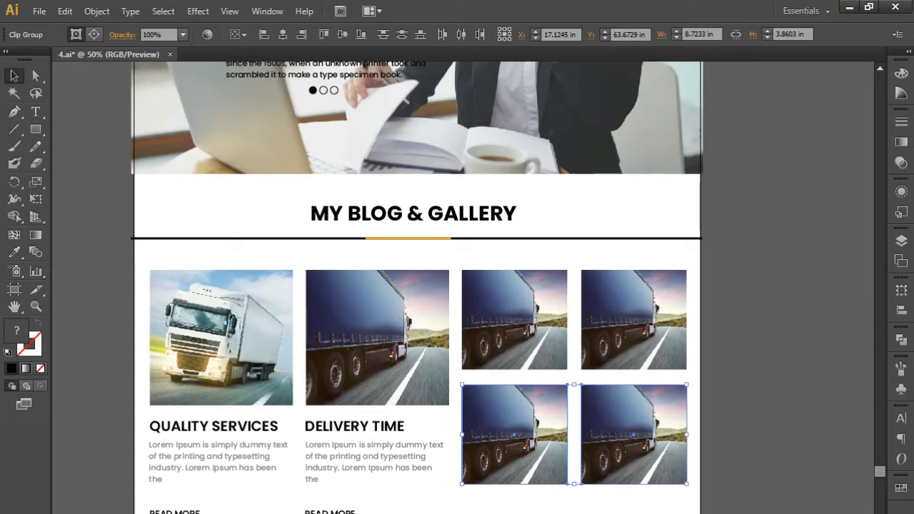
Replace the QUALITY SERVICES heading text with "HE MADE THE FIRST STEP!".
key(a)
double_click(222, 428)
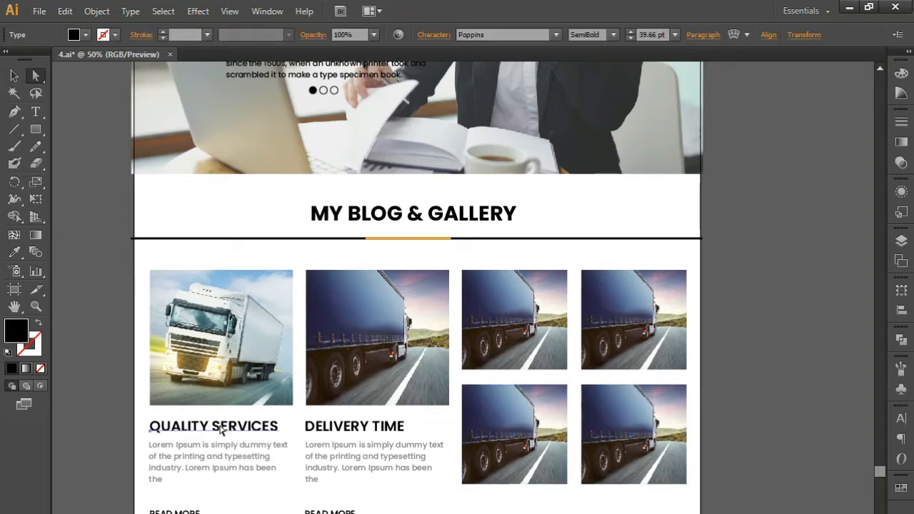
key(ctrl+a)
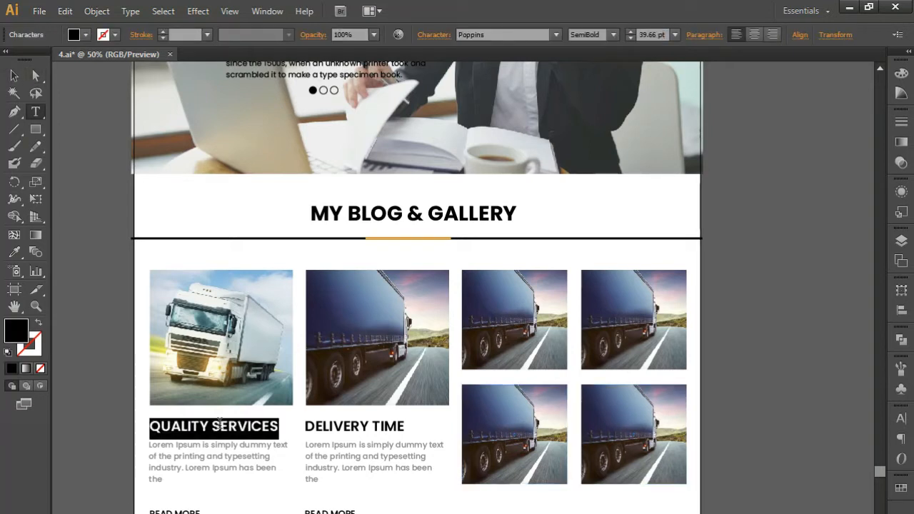
text(HE)
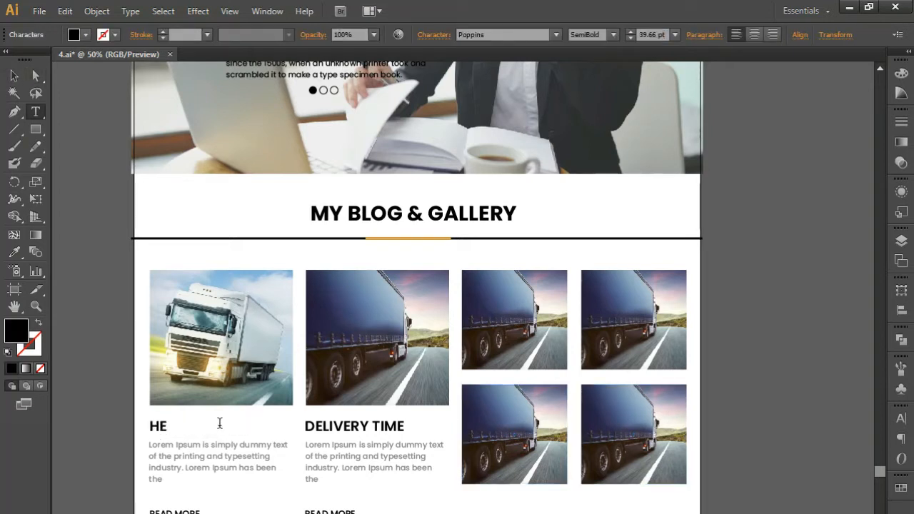
text( MADE THE FIRST)
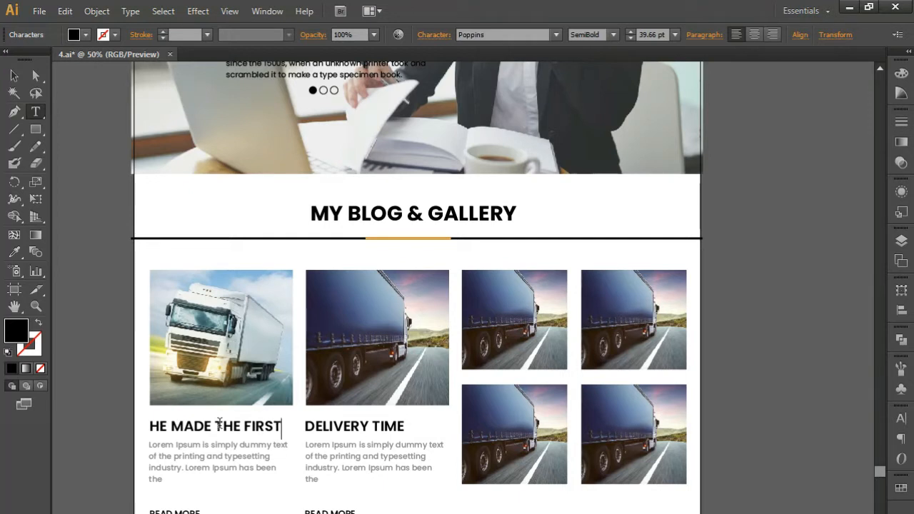
text( STEP)
Set the font size of the "HE MADE THE FIRST STEP!" heading to 32 pt.
key(ctrl+a)
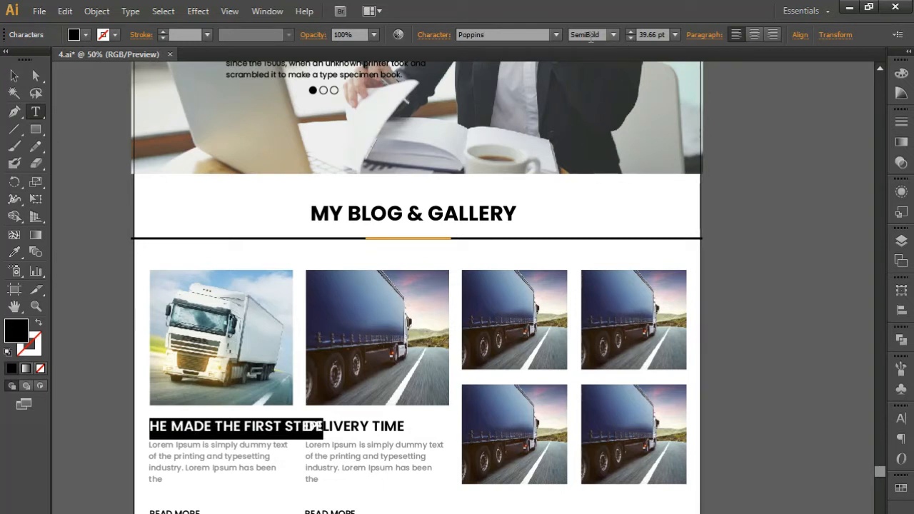
click(649, 34)
text(35)
key(Return)
key(Down)
key(Down)
key(Down)
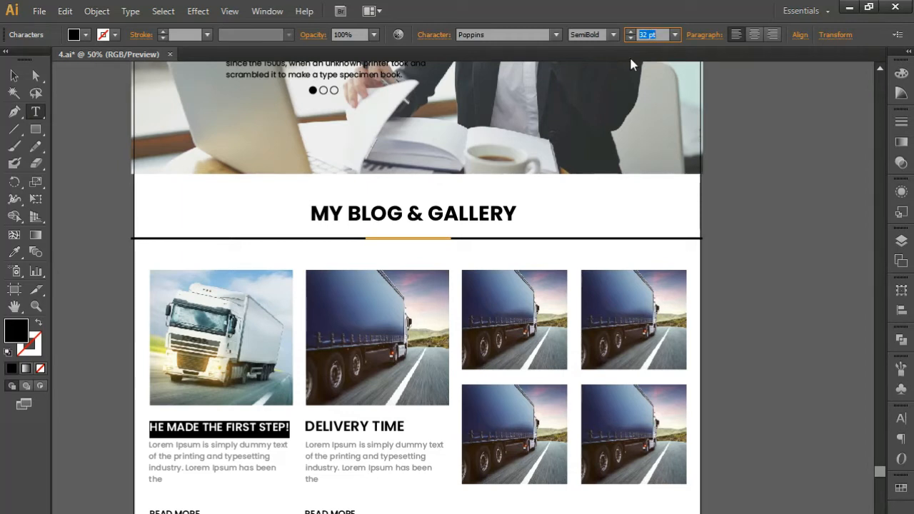
Copy the first card heading's text style onto the DELIVERY TIME heading with the Eyedropper.
click(36, 75)
click(14, 252)
click(234, 427)
click(234, 425)
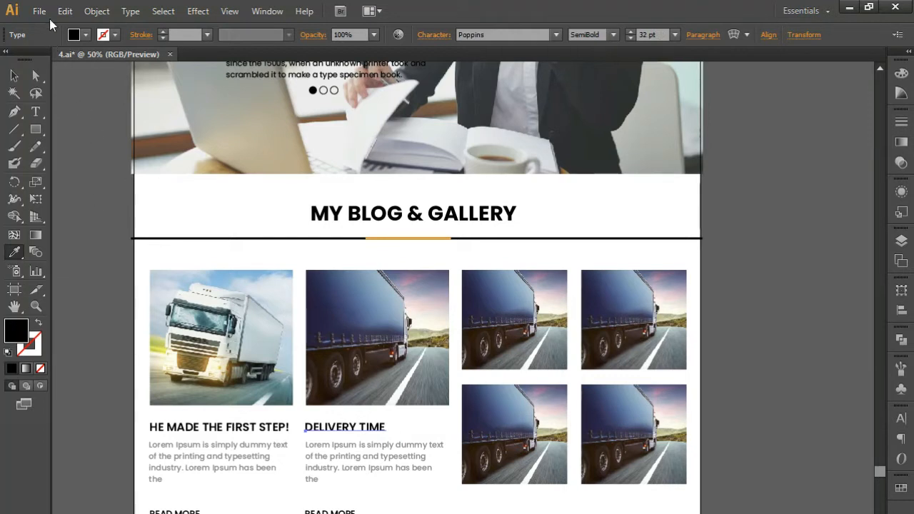
Move both cards' description paragraphs and READ MORE labels down to open space beneath the headings.
click(15, 75)
click(204, 508)
drag(204, 508, 298, 399)
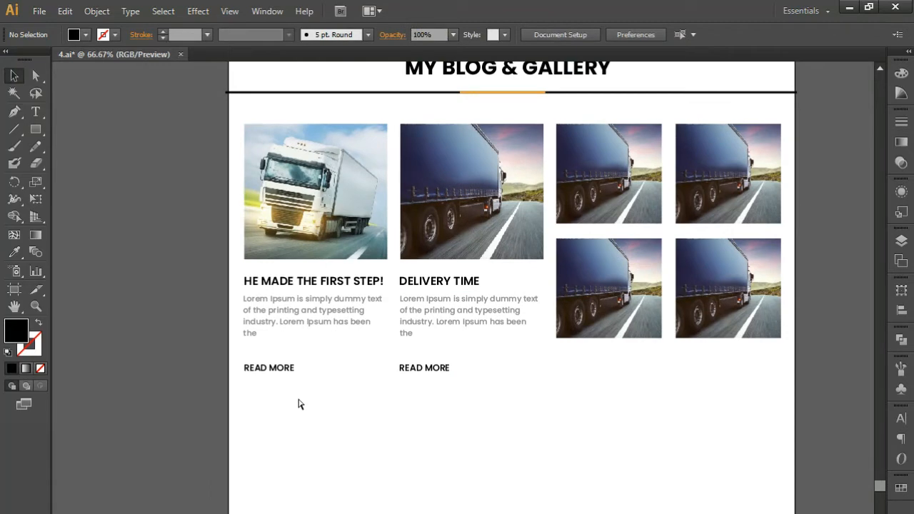
key(ctrl+plus)
drag(156, 277, 483, 423)
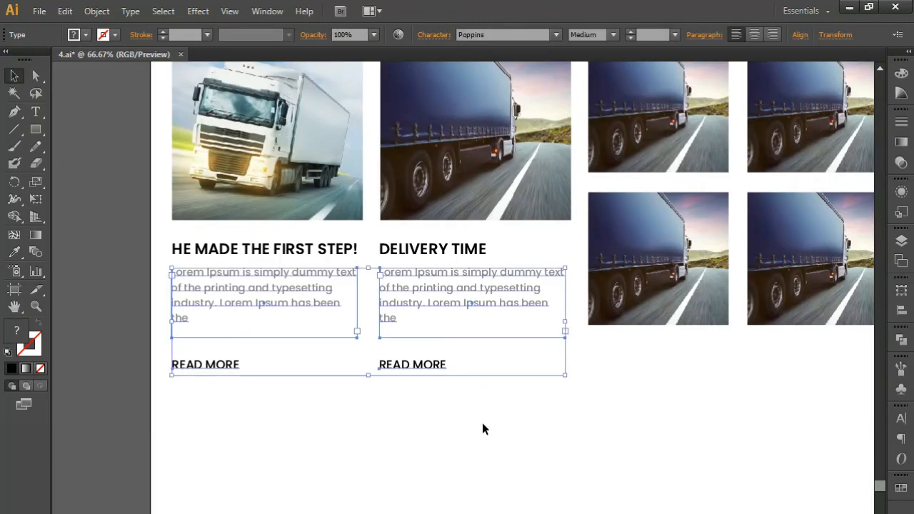
key(shift+Down)
key(shift+Down)
key(shift+Down)
key(shift+Down)
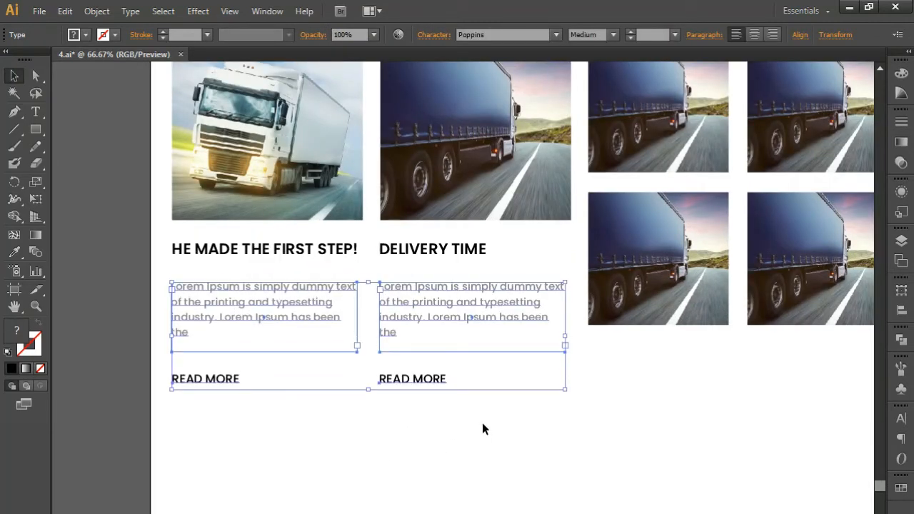
key(shift+Down)
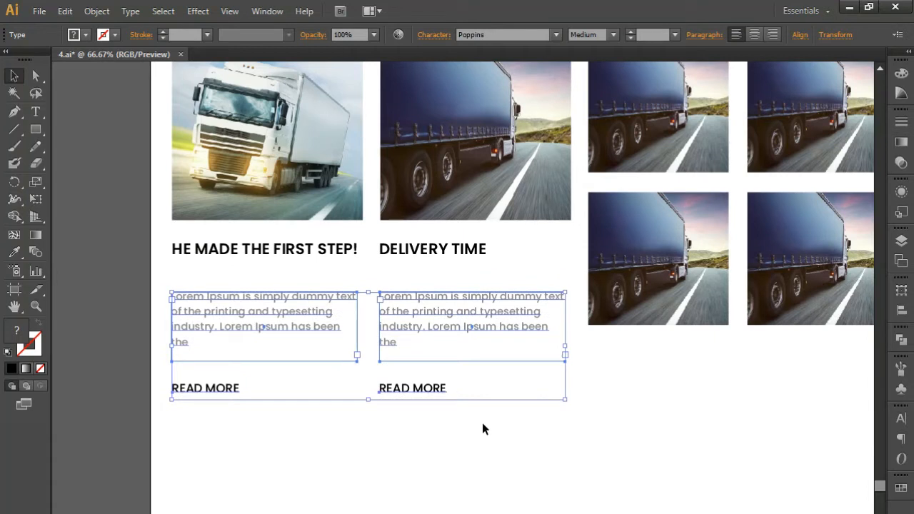
click(316, 479)
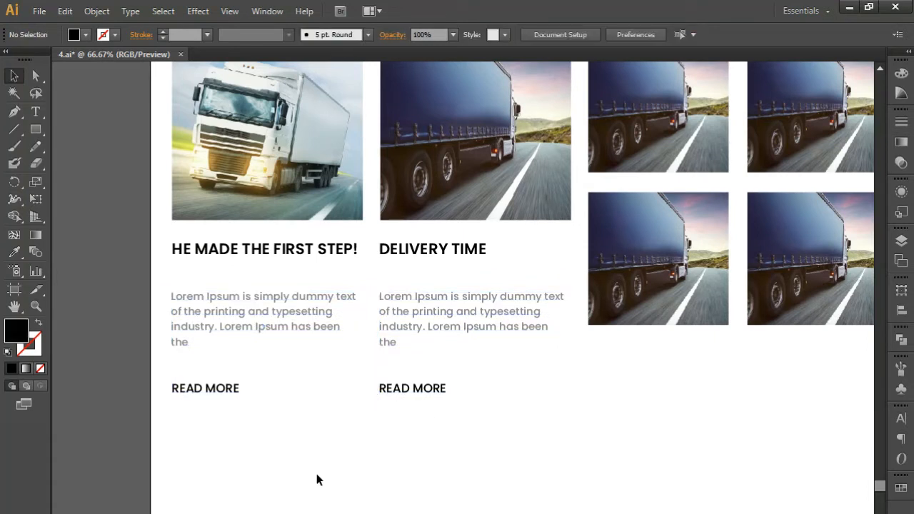
Draw a horizontal line about 5.31 in long beneath the "HE MADE THE FIRST STEP!" heading, with a black stroke and no fill.
click(15, 114)
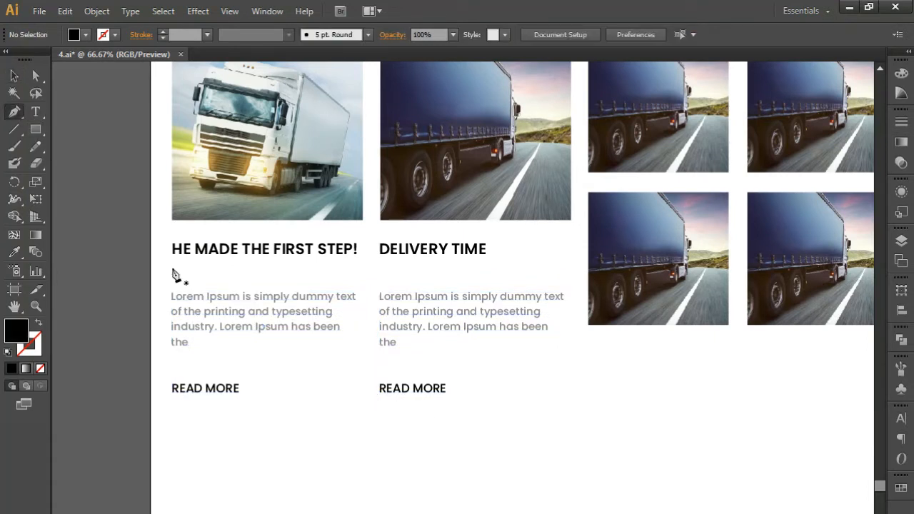
click(171, 269)
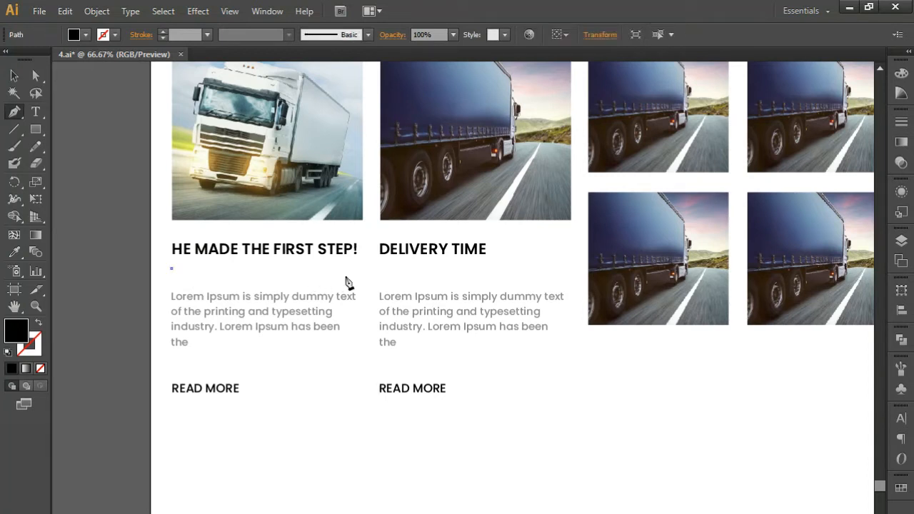
click(355, 268)
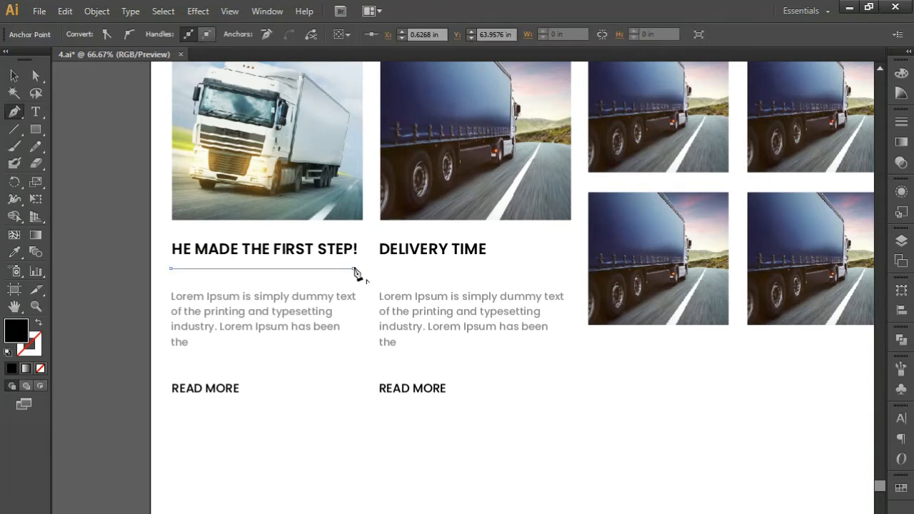
click(38, 326)
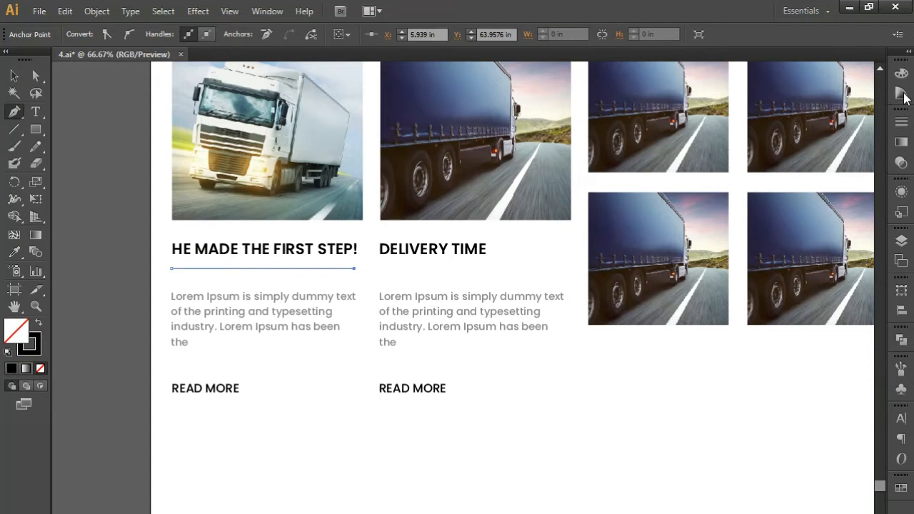
Set the stroke weight of the line under the first card heading to 6 pt.
click(901, 121)
click(799, 130)
key(Up)
key(Up)
key(Up)
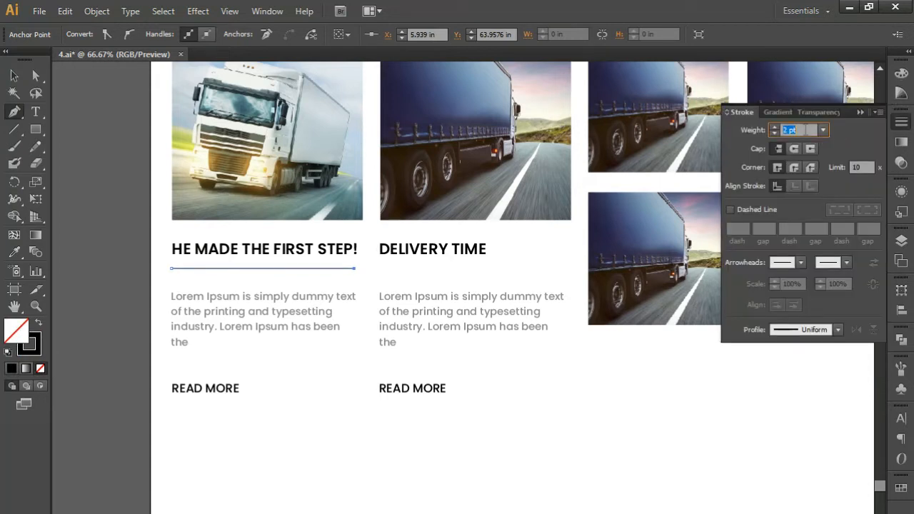
key(Up)
key(Up)
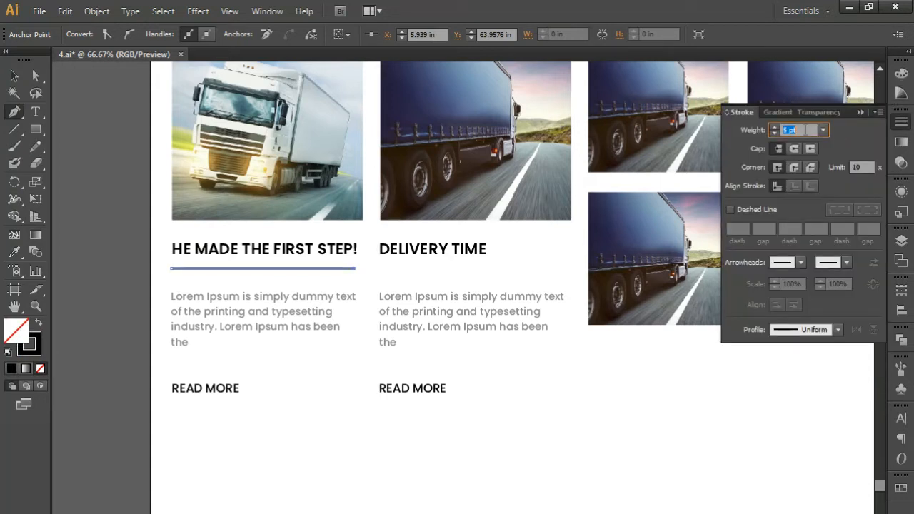
click(14, 75)
click(194, 285)
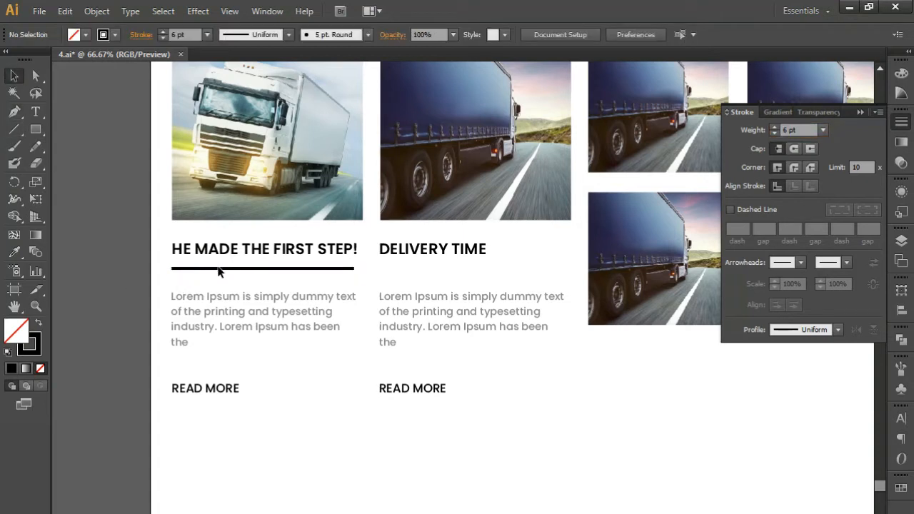
Nudge the line slightly down so it sits midway between the first card's heading and paragraph.
click(219, 269)
key(Down)
key(Down)
key(Down)
key(Down)
key(Down)
key(Down)
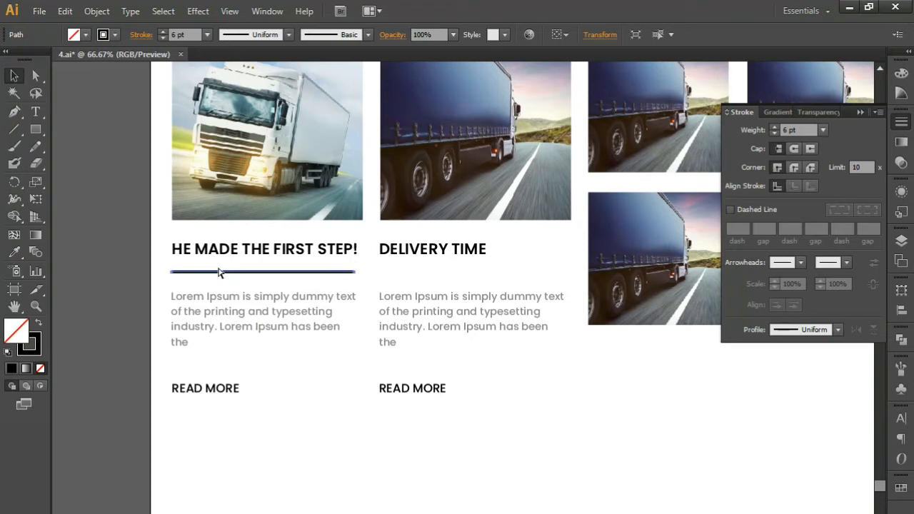
Pick up the orange of the testimonial's rating stars as the current colour and return to the blog cards.
click(901, 489)
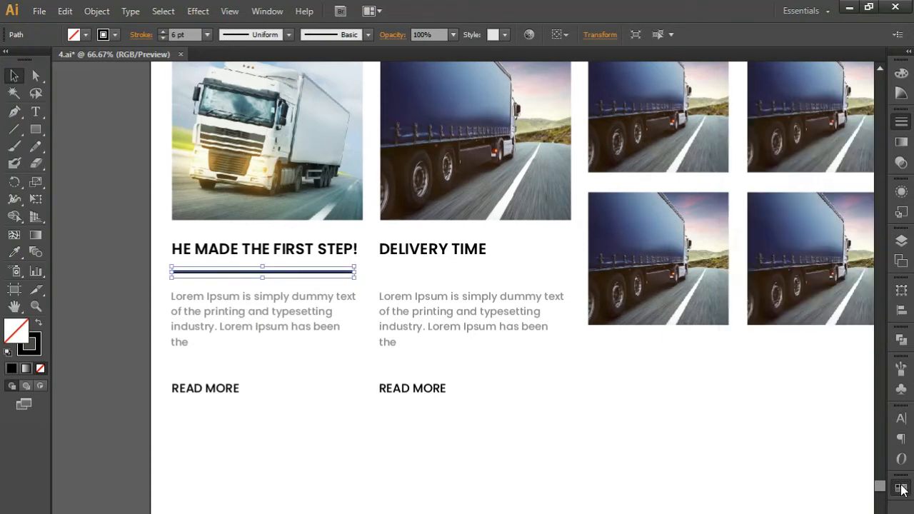
click(575, 461)
scroll(420, 474, up, 10)
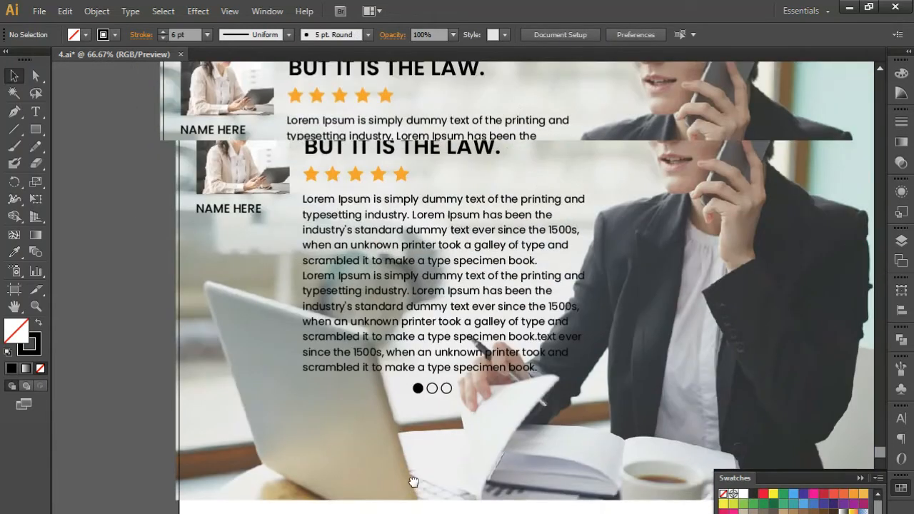
click(324, 222)
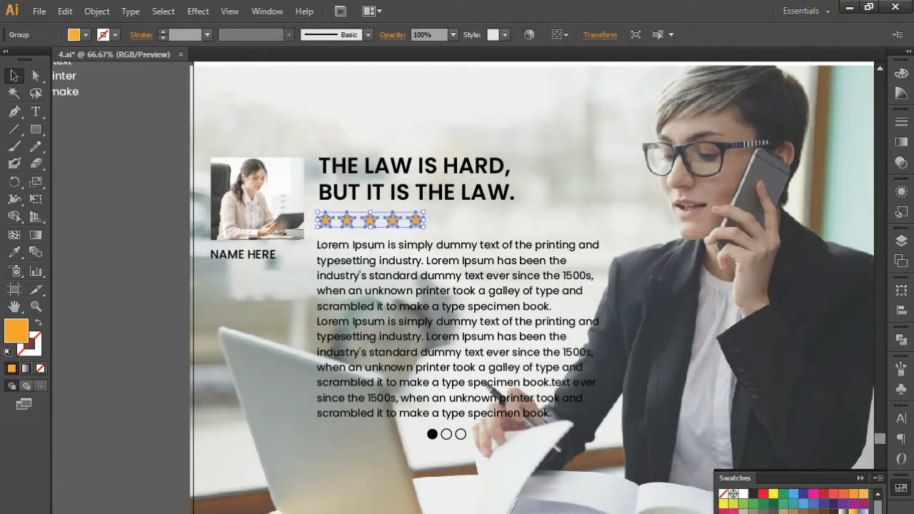
click(450, 448)
scroll(449, 498, down, 15)
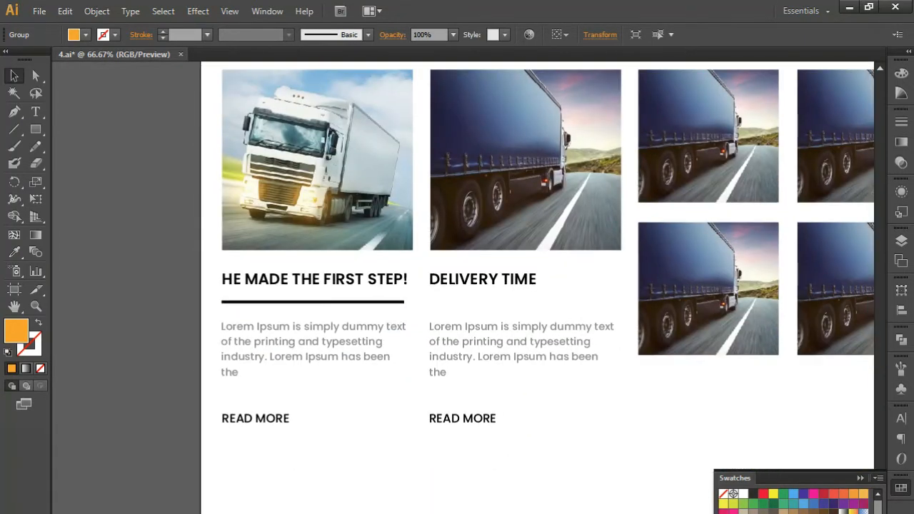
click(860, 478)
Paste a copy of the line under the first card heading directly in front of the original.
click(328, 303)
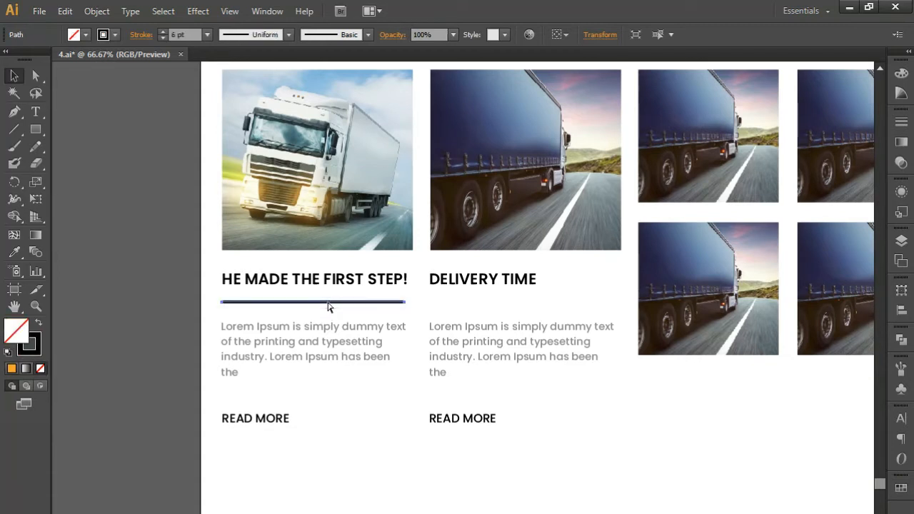
key(ctrl+c)
key(ctrl+v)
key(ctrl+z)
key(ctrl+f)
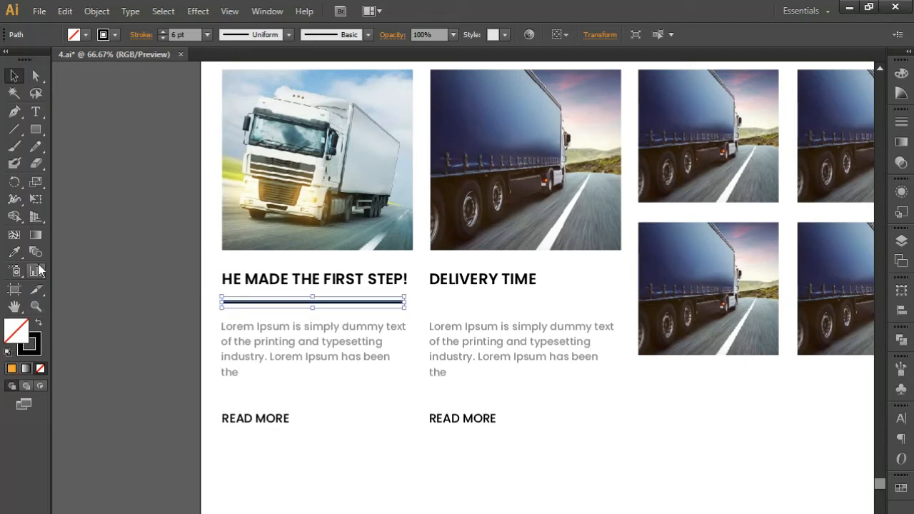
Shorten the copied line under the first card heading from its right end to about 40% of the original line's length.
click(35, 76)
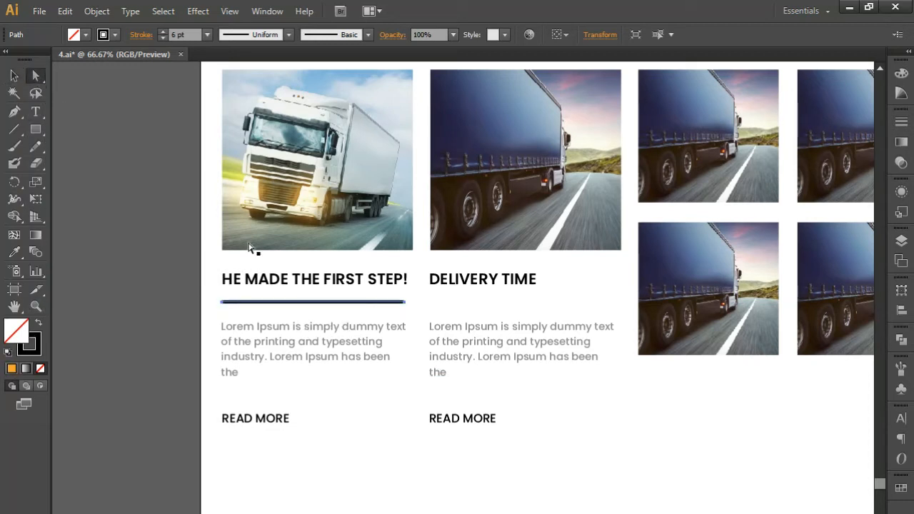
click(404, 302)
key(shift+Left)
key(shift+Left)
key(shift+Left)
key(shift+Left)
key(shift+Left)
key(shift+Left)
key(shift+Left)
key(shift+Left)
key(shift+Left)
key(shift+Left)
key(shift+Left)
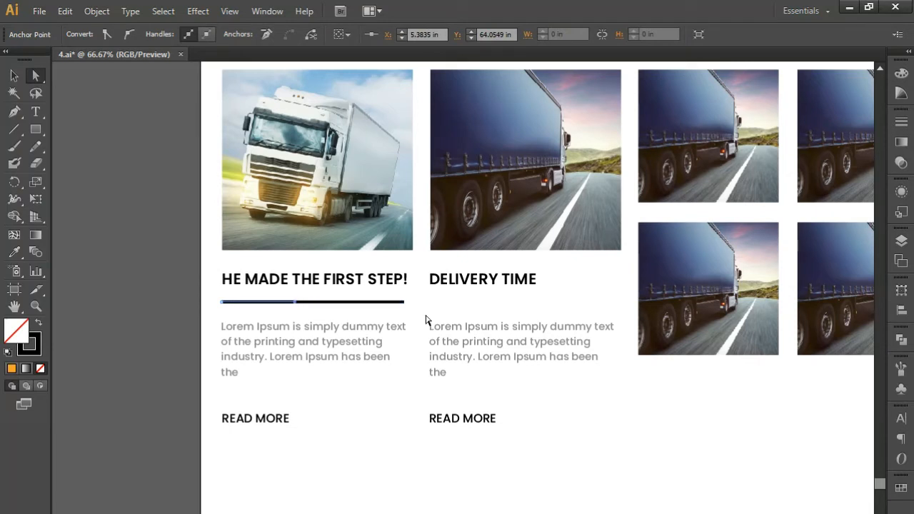
key(shift+Right)
Give the shortened line an orange stroke with no fill and bring it to the front of the black line.
click(13, 369)
click(37, 323)
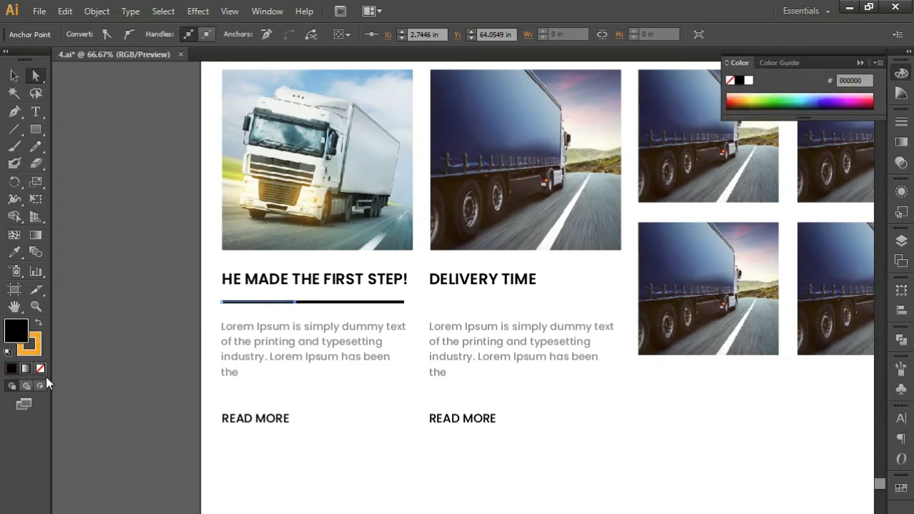
click(40, 369)
click(12, 75)
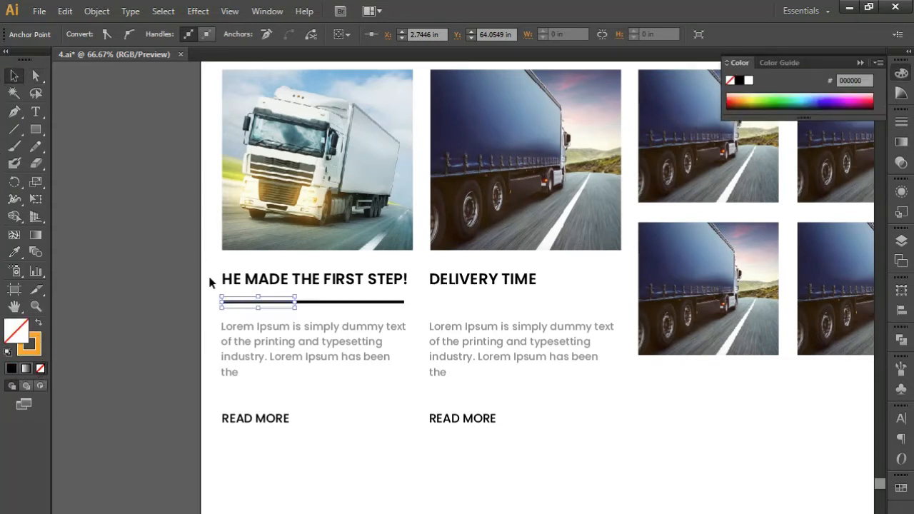
right_click(257, 305)
mouse_move(292, 506)
click(450, 506)
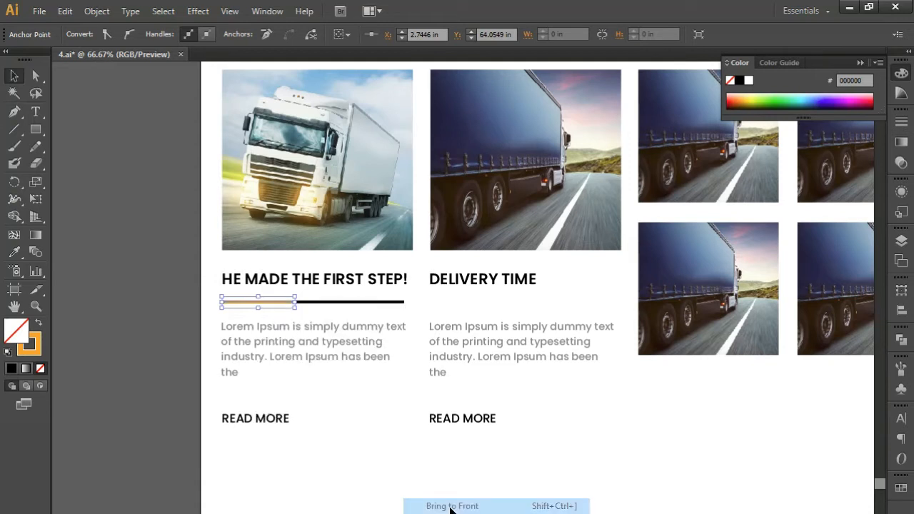
Group the orange and black lines and place a copy of the group under the second card's heading.
shift+click(347, 304)
key(ctrl+g)
click(348, 304)
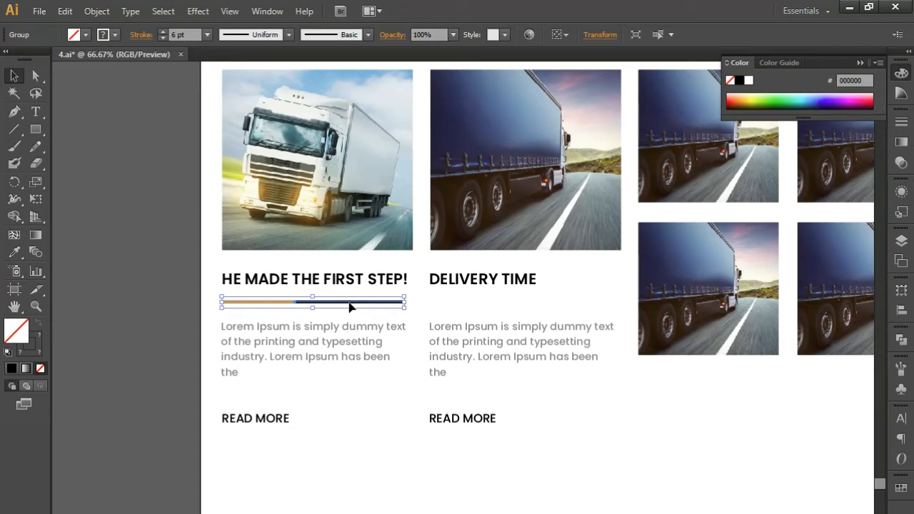
click(621, 498)
key(alt+Tab)
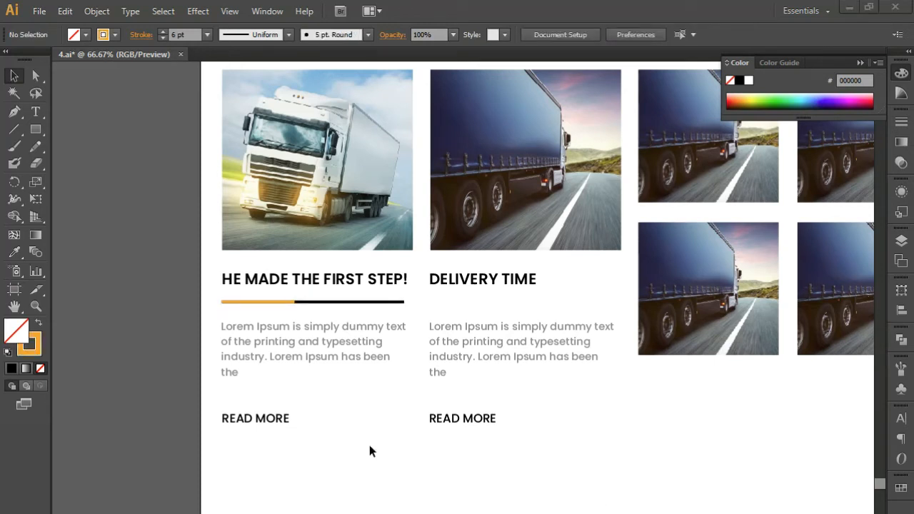
drag(296, 302, 516, 310)
click(532, 451)
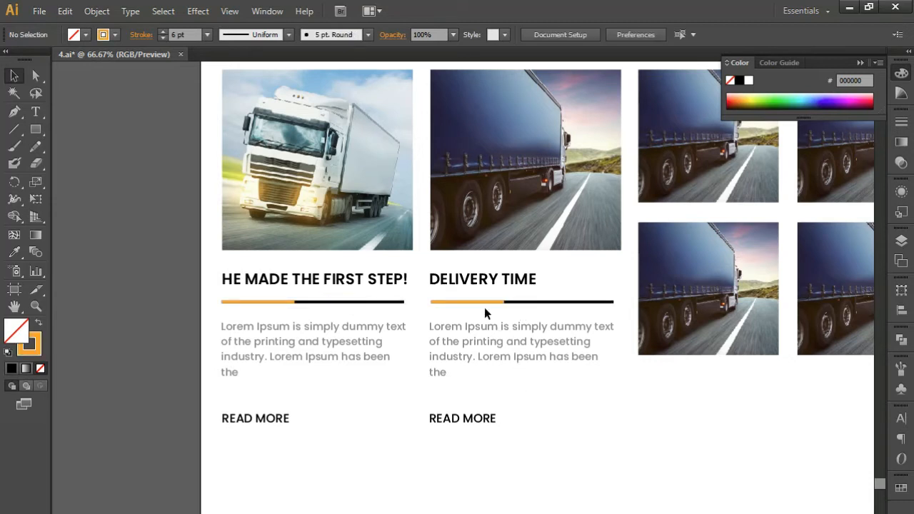
Replace the second card's heading with "THIS IS WAR, AND IN WAR THE ONLY CRIME IS TO LOSE." on two lines.
double_click(473, 282)
key(ctrl+a)
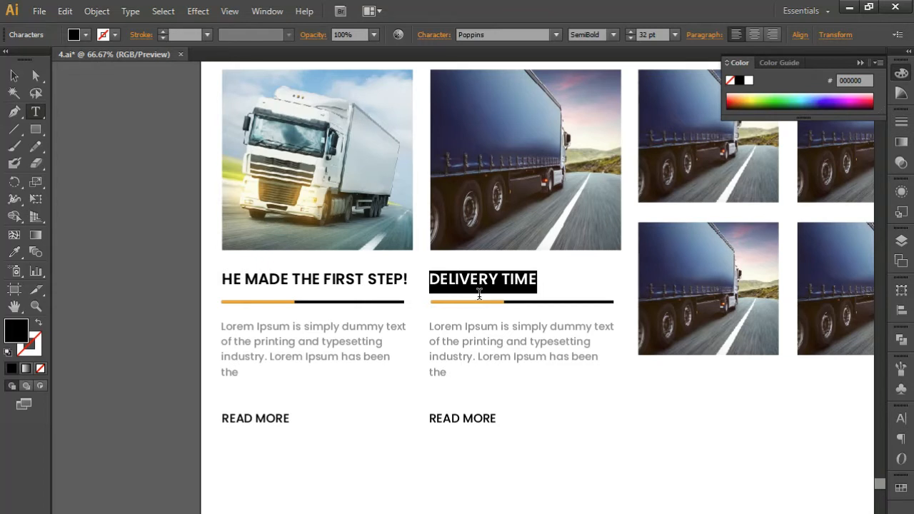
text(THIS IS WAR)
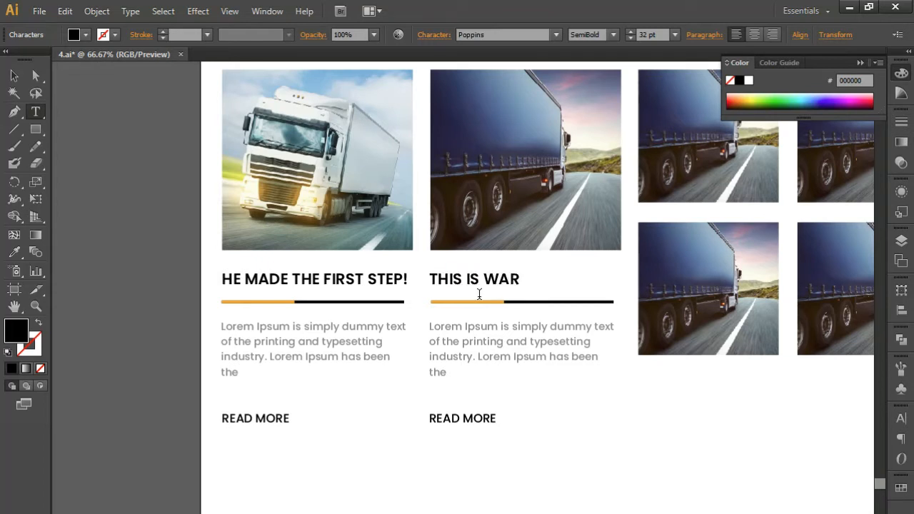
text(, AND IN WAR)
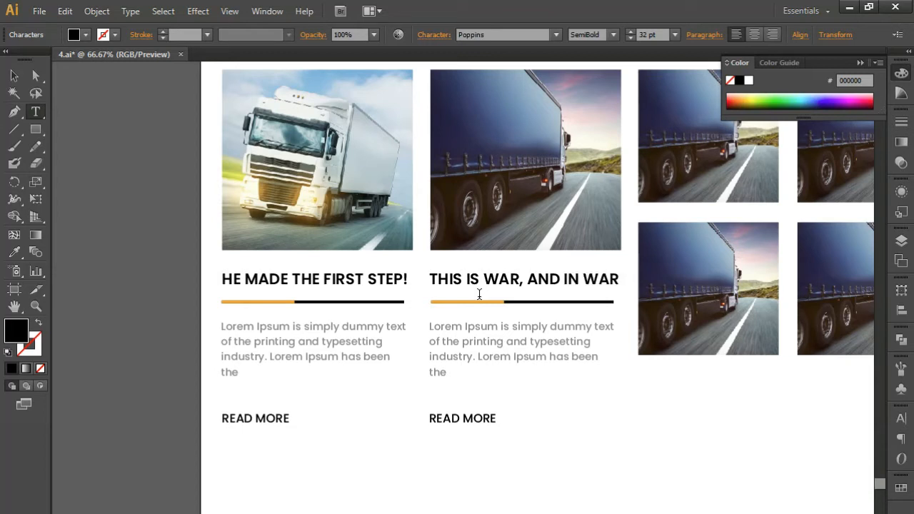
text( THE ON)
text(LY CRIME IS TO LOSE.)
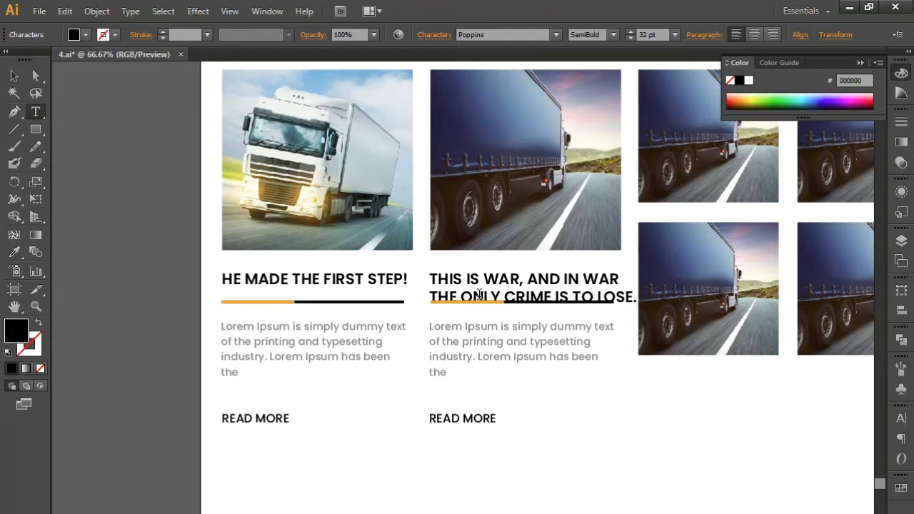
Set the second card's heading to 29 pt and match the first card's heading to it.
triple_click(480, 294)
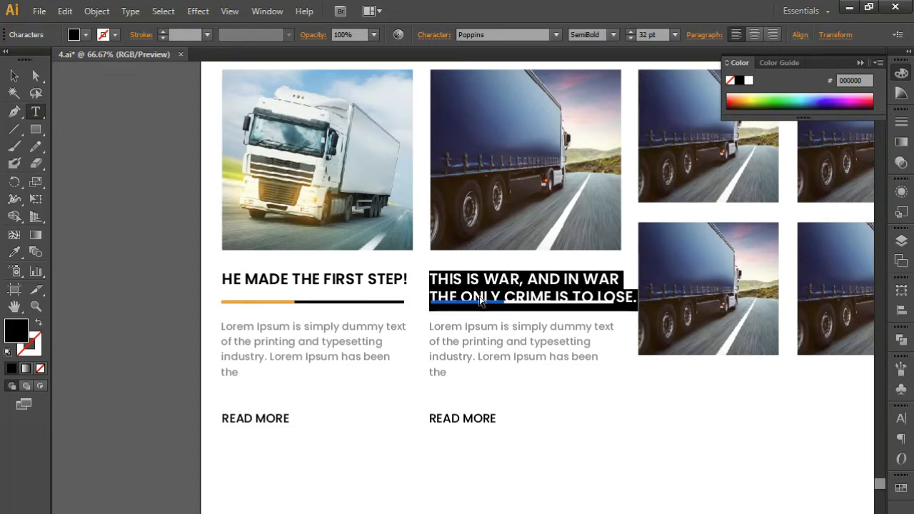
scroll(646, 37, down, 2)
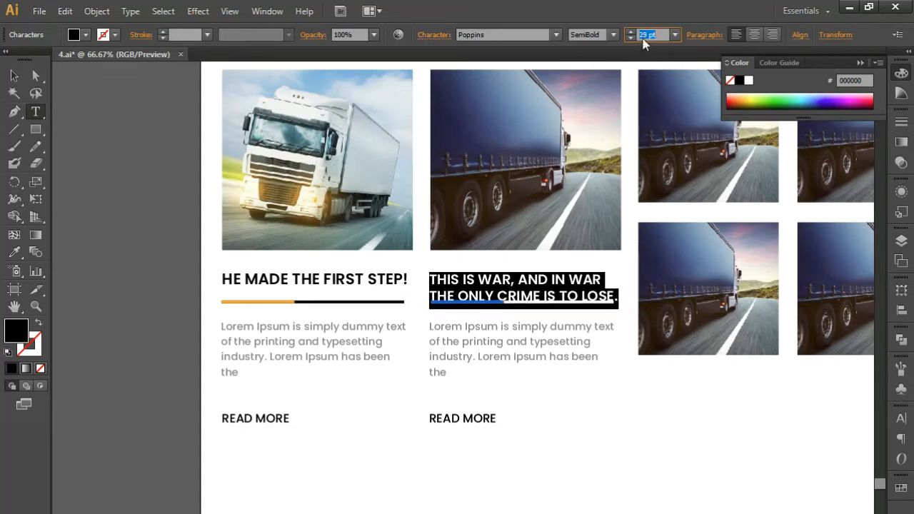
click(310, 280)
triple_click(309, 279)
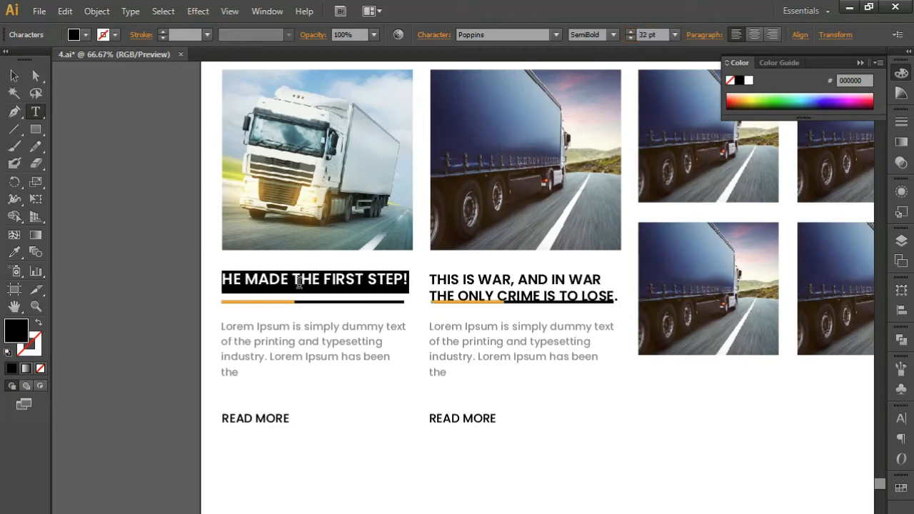
click(15, 252)
click(491, 279)
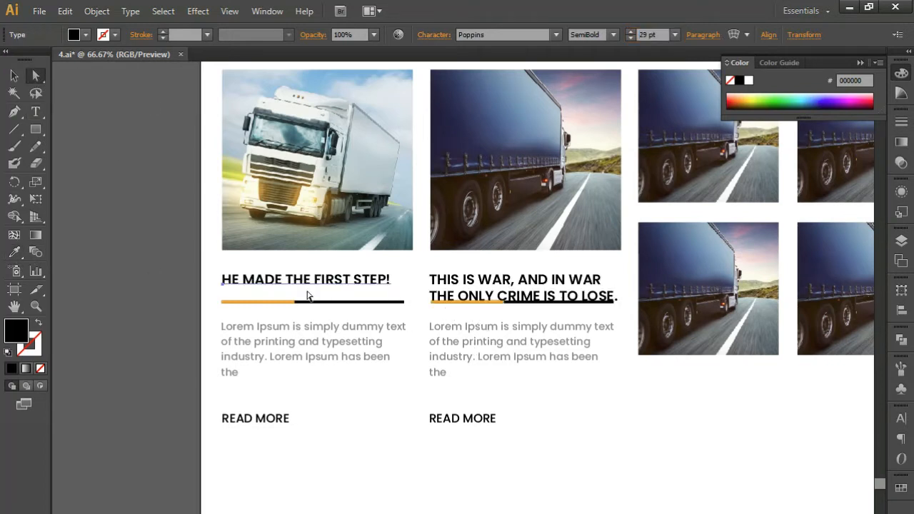
click(15, 76)
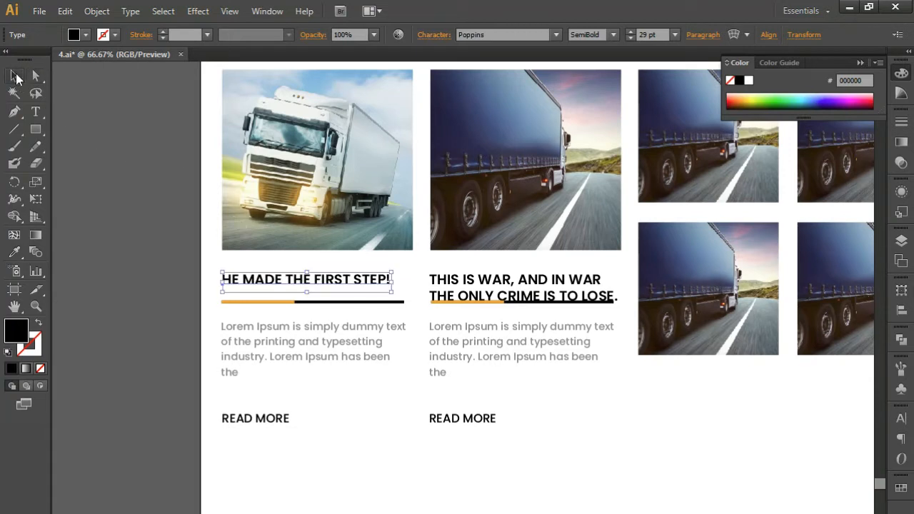
Shift the second card's divider line and paragraph down to clear the two-line heading, leaving READ MORE in place.
click(471, 303)
shift+click(477, 333)
shift+click(465, 420)
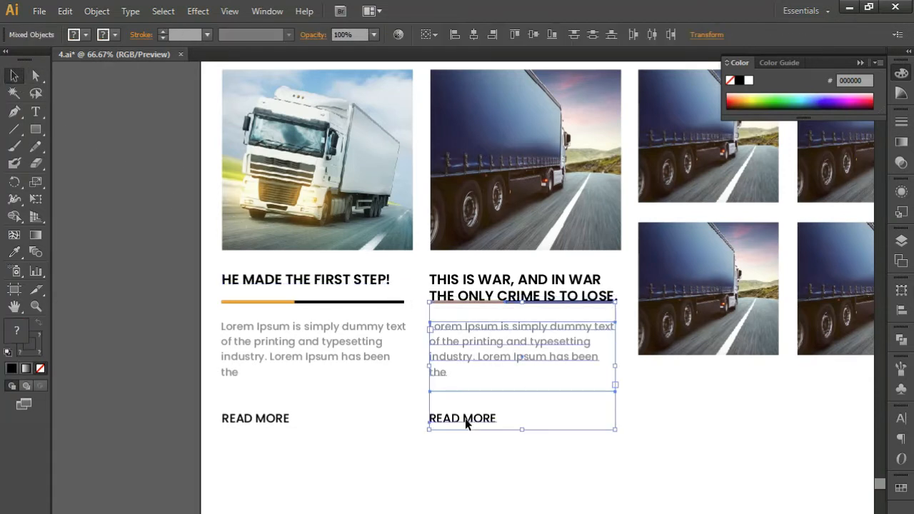
shift+click(465, 419)
key(shift+Down)
key(shift+Down)
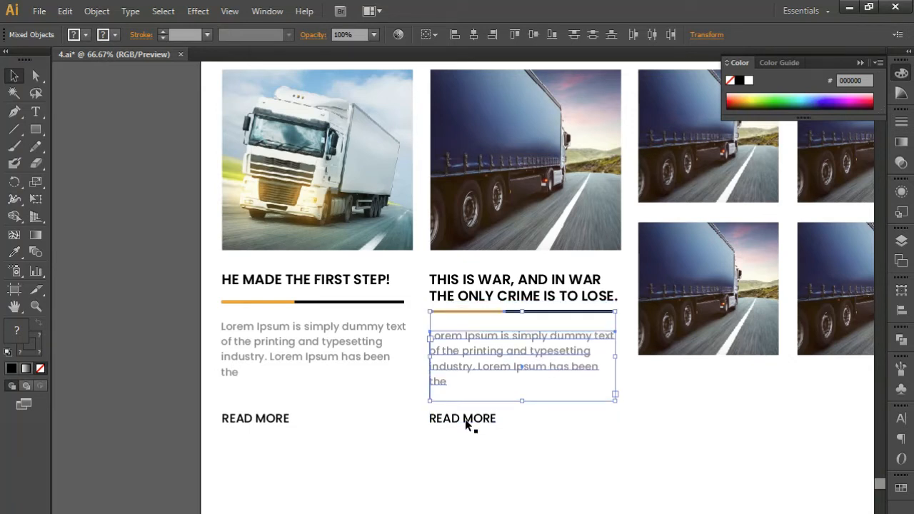
key(Down)
key(Down)
key(Down)
key(Down)
key(Down)
key(Down)
key(Down)
key(Down)
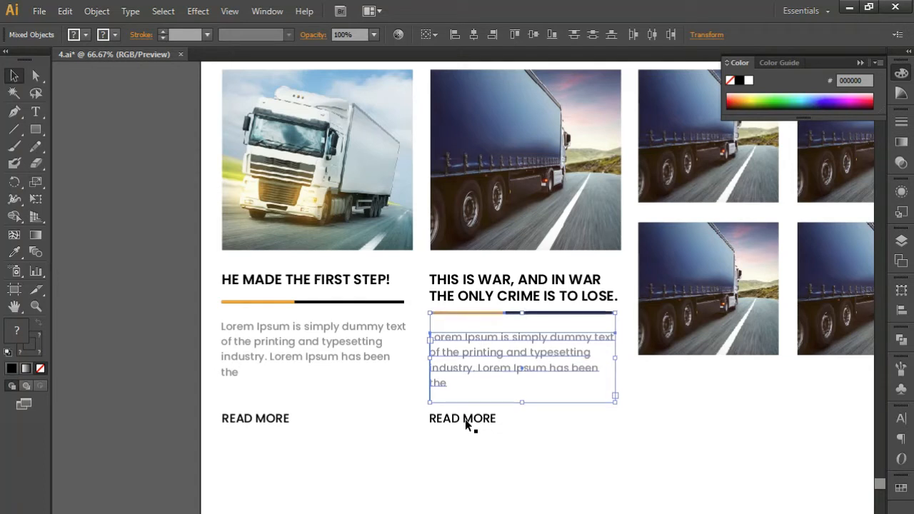
key(ctrl+shift+a)
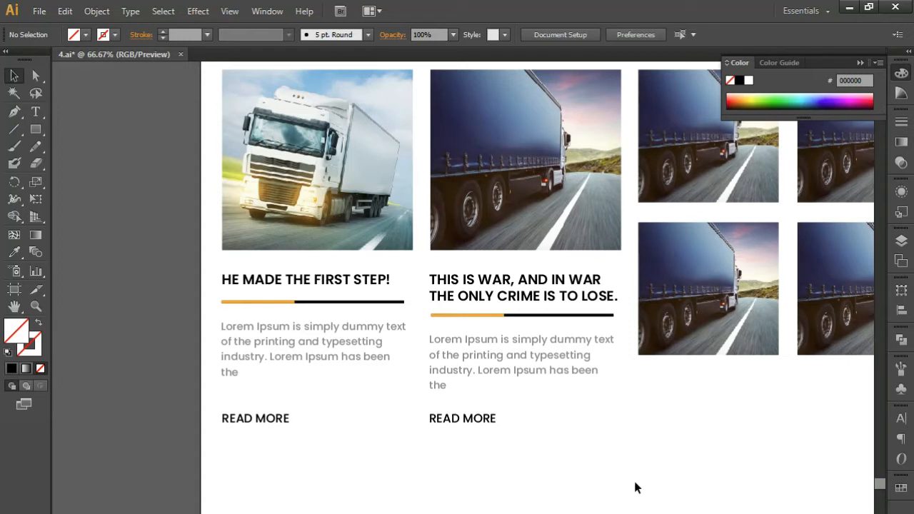
Move the three law office photos from above the page down beside the MY BLOG & GALLERY section.
drag(649, 477, 526, 513)
drag(632, 465, 628, 473)
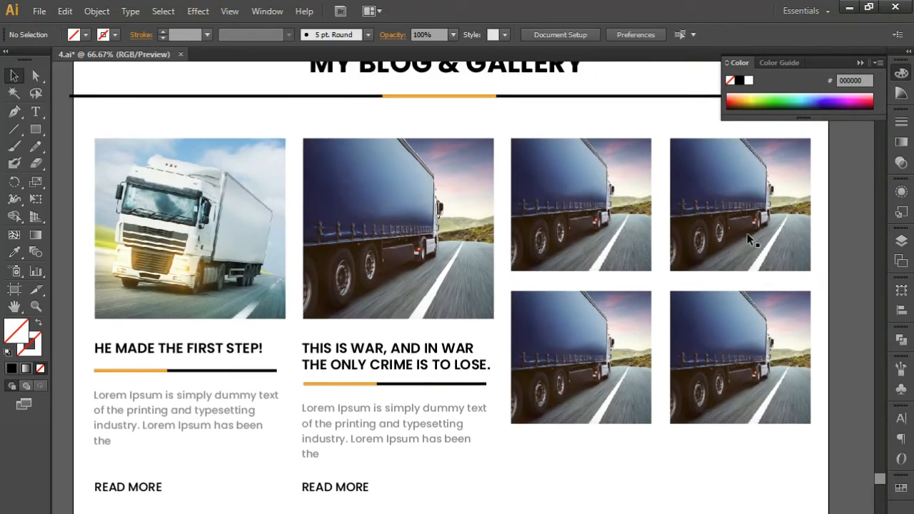
click(859, 63)
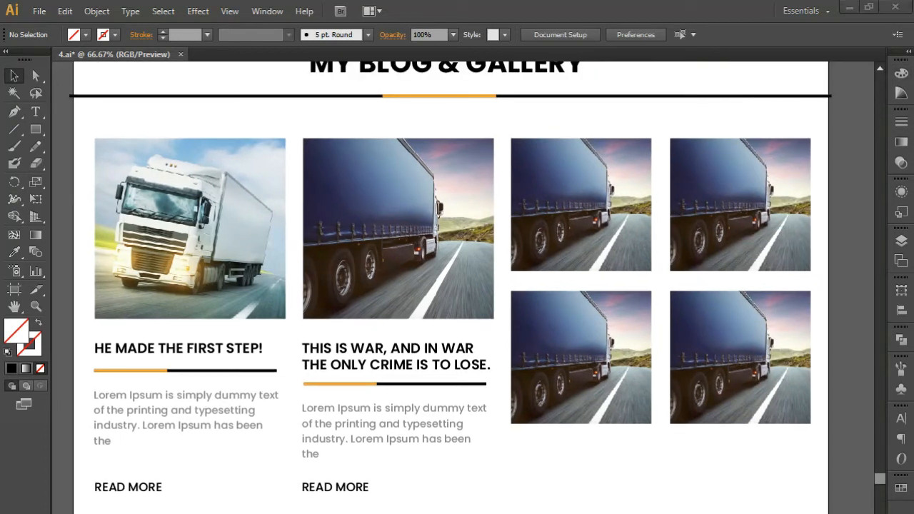
key(ctrl+minus)
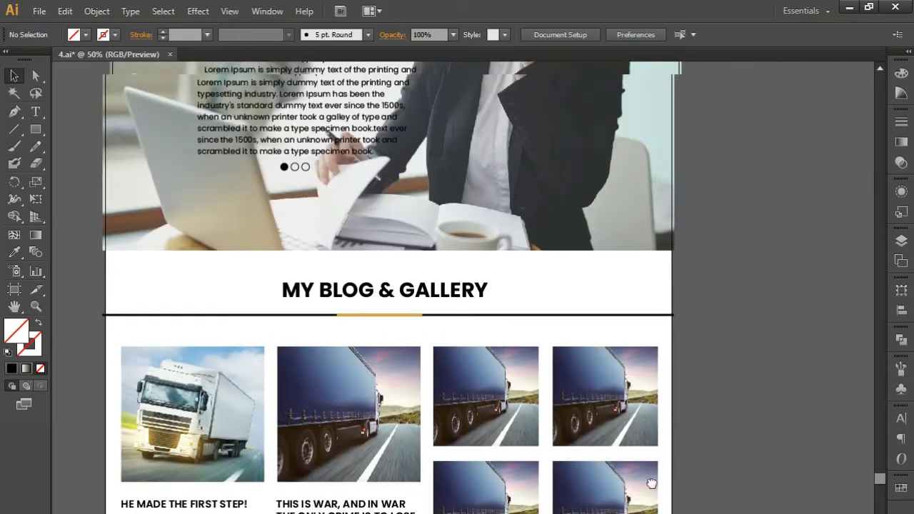
key(ctrl+minus)
scroll(692, 315, up, 12)
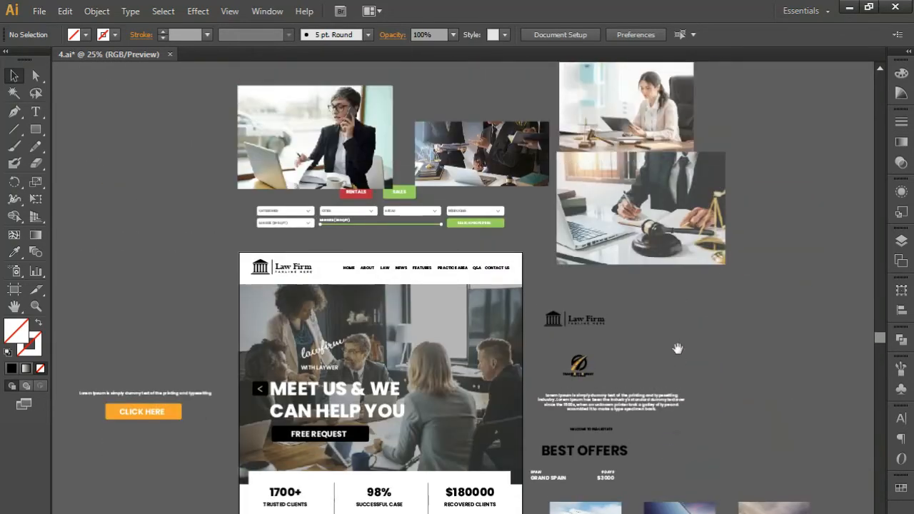
drag(675, 347, 667, 393)
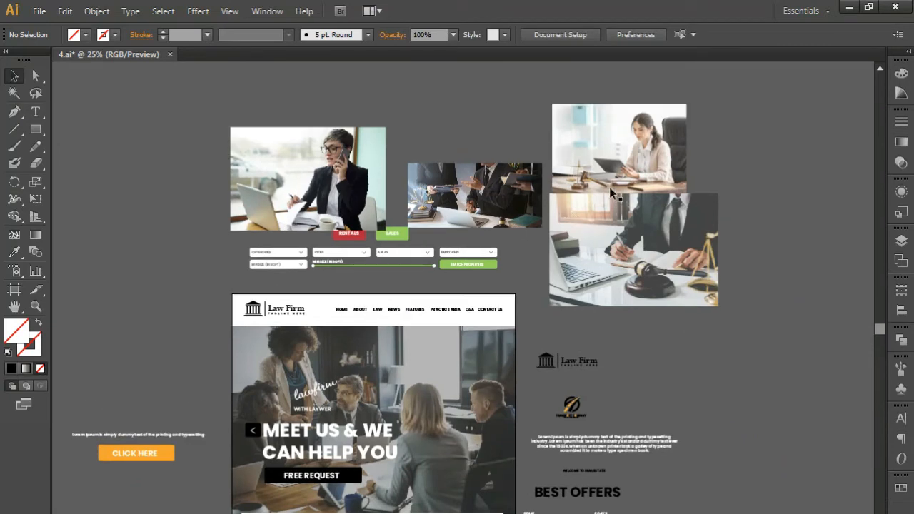
drag(510, 122, 622, 235)
drag(663, 326, 648, 284)
drag(609, 184, 678, 508)
scroll(599, 279, down, 5)
drag(600, 278, 600, 274)
drag(593, 318, 595, 513)
drag(595, 513, 655, 503)
key(ctrl+shift+a)
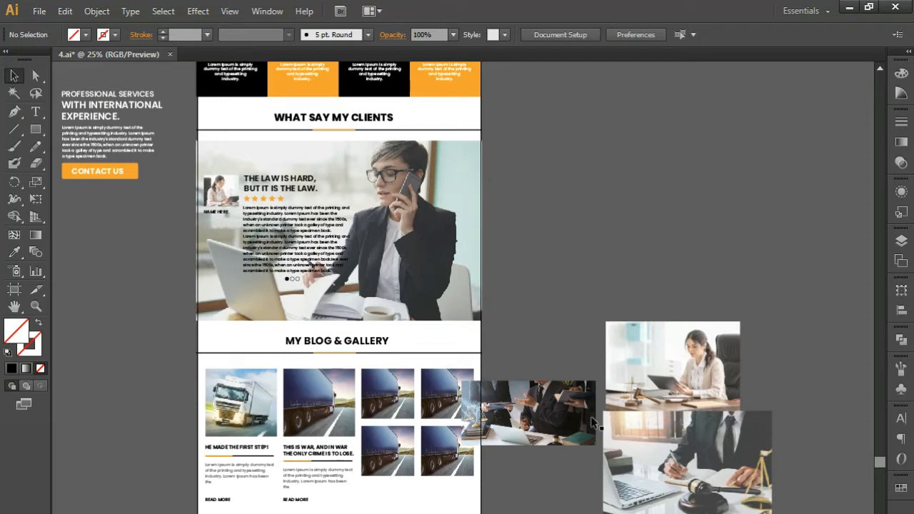
Place the photo of the woman at the desk over the first card's image and scale it to cover the frame.
drag(252, 405, 251, 404)
key(ctrl+equal)
key(ctrl+equal)
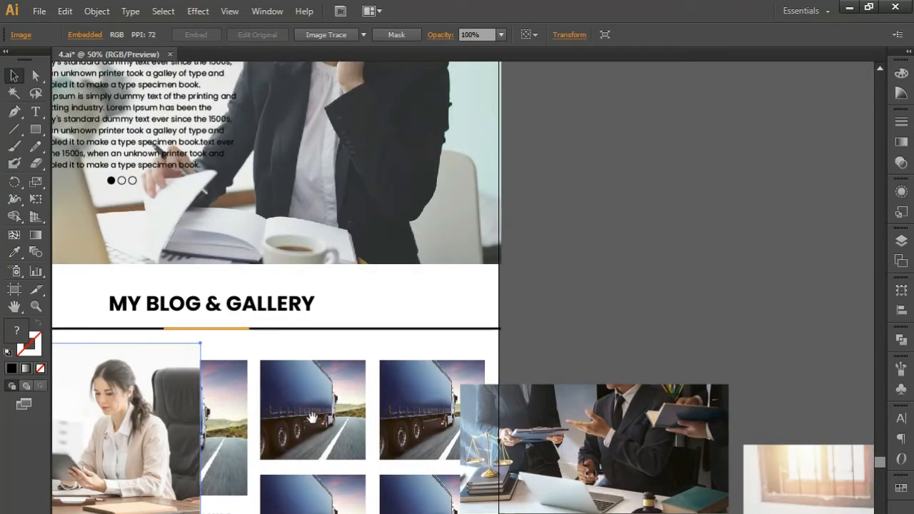
drag(312, 417, 429, 387)
drag(308, 396, 436, 385)
drag(450, 484, 368, 424)
drag(330, 361, 333, 393)
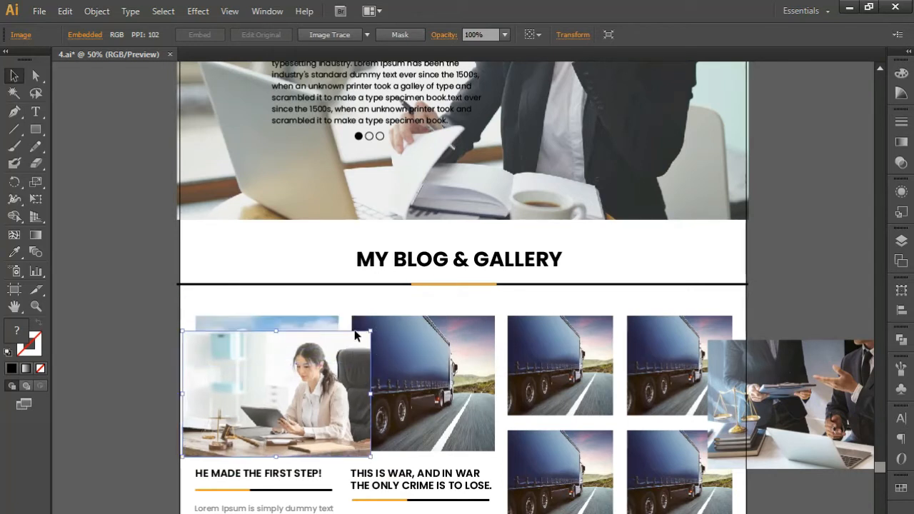
drag(183, 331, 149, 309)
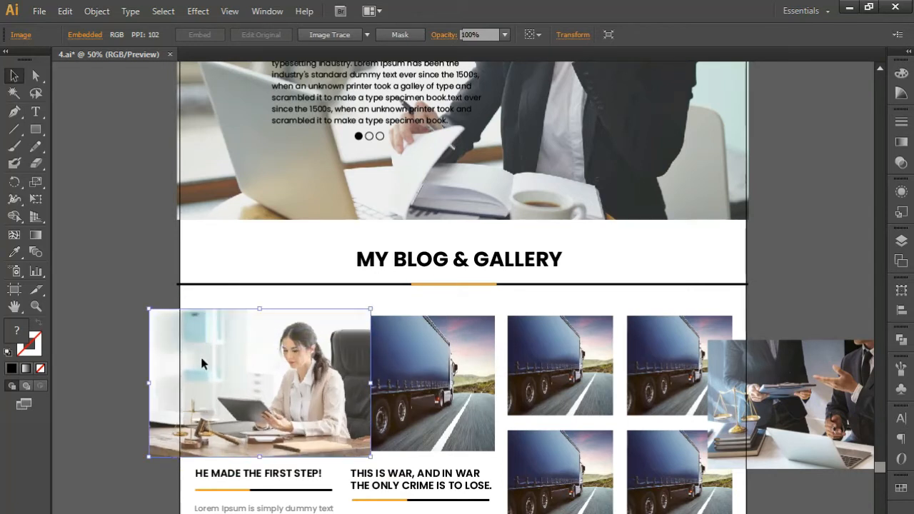
Replace the white truck inside the first card's image mask with the woman's photo and shift it left within the frame.
key(Delete)
key(a)
click(274, 394)
key(ctrl+b)
click(272, 382)
key(Delete)
click(272, 386)
key(shift+Left)
key(shift+Left)
key(shift+Left)
key(shift+Left)
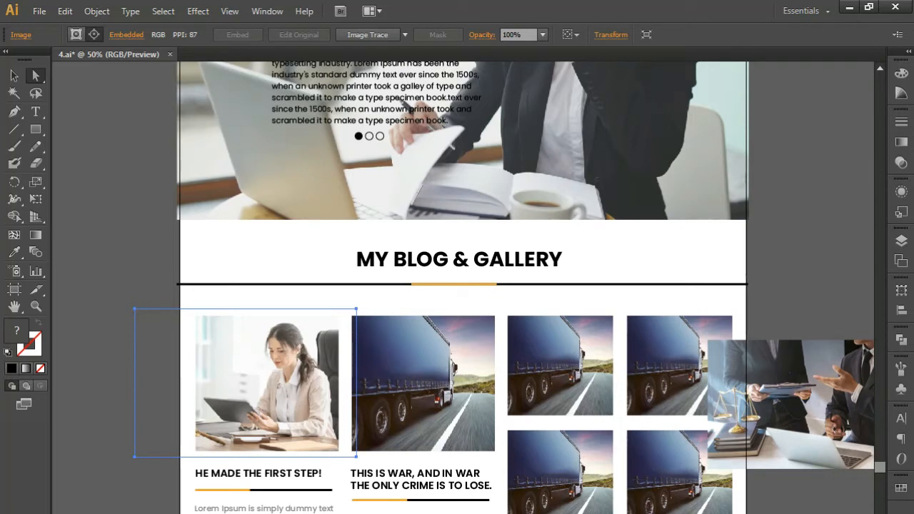
Place the photo of the suited lawyers over the second card's image and enlarge it to cover the frame.
click(807, 485)
click(827, 417)
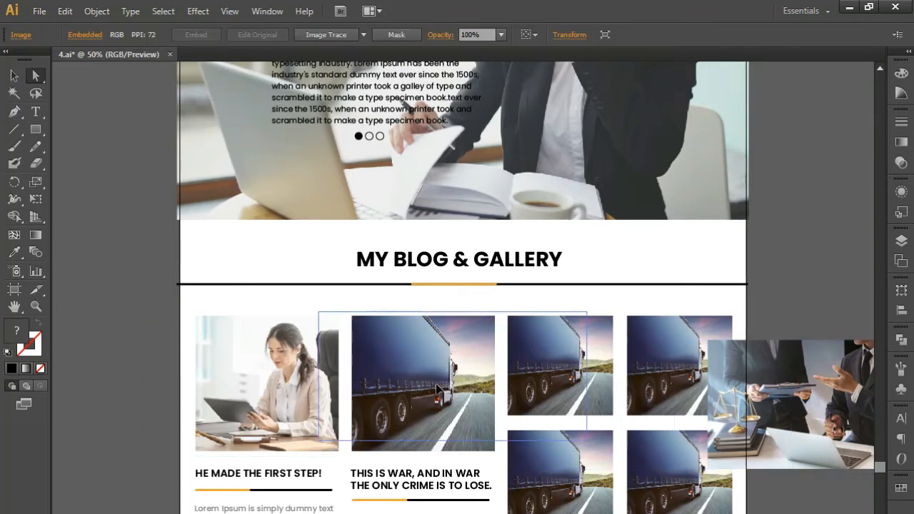
drag(419, 385, 419, 384)
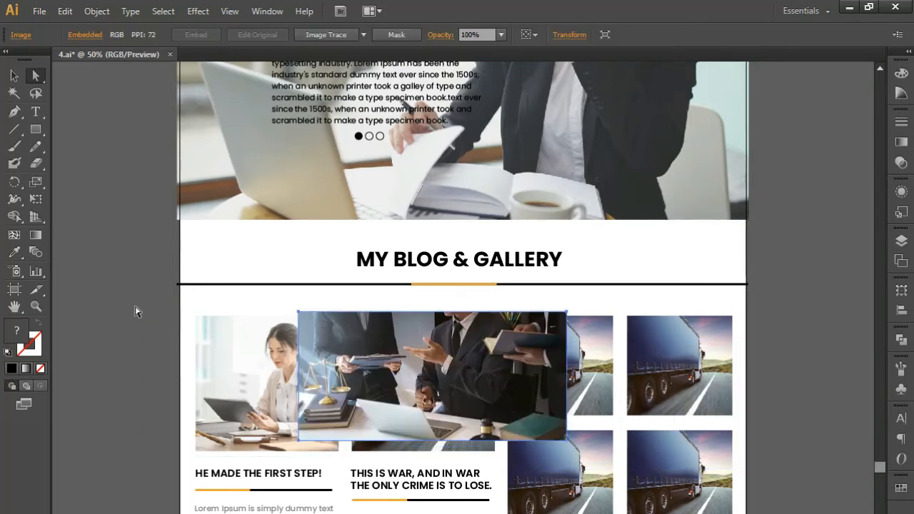
click(15, 75)
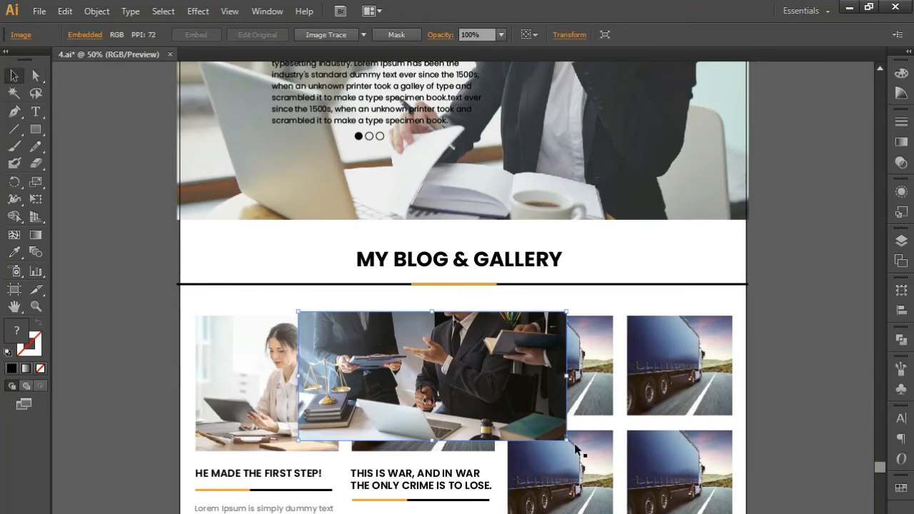
drag(566, 441, 590, 472)
key(ctrl+shift+a)
click(391, 381)
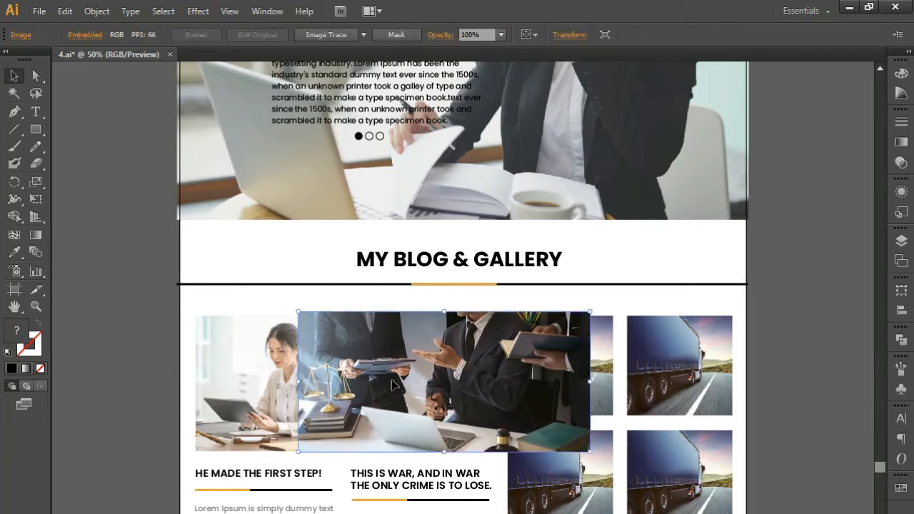
Replace the truck inside the second card's image mask with the suited lawyers' photo.
key(Delete)
key(a)
click(408, 389)
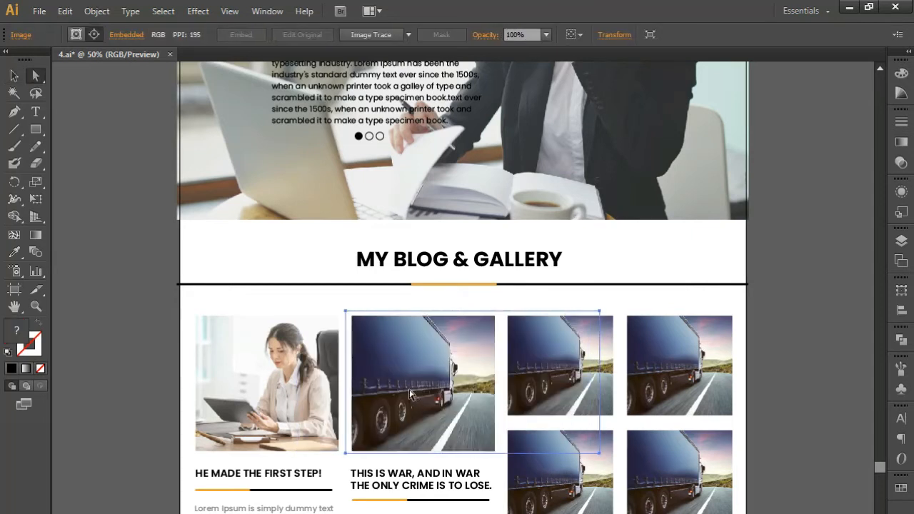
key(ctrl+z)
click(409, 395)
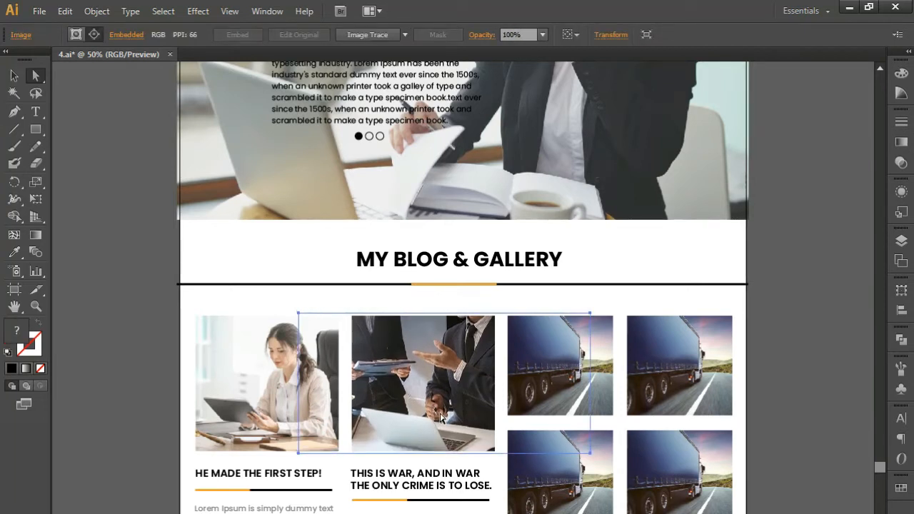
click(479, 457)
Move the photo of the lawyer writing beside a gavel over the two lower gallery frames and scale it to cover both.
drag(478, 450, 160, 352)
click(15, 75)
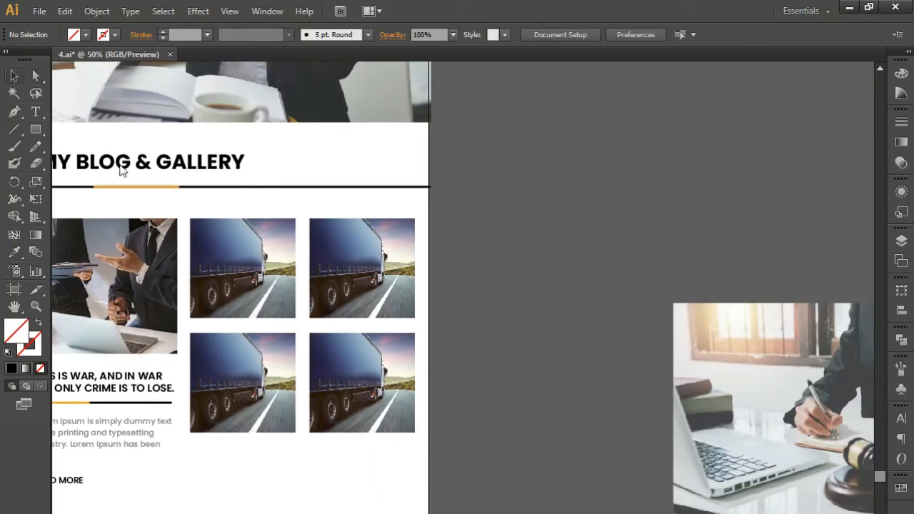
drag(763, 390, 459, 337)
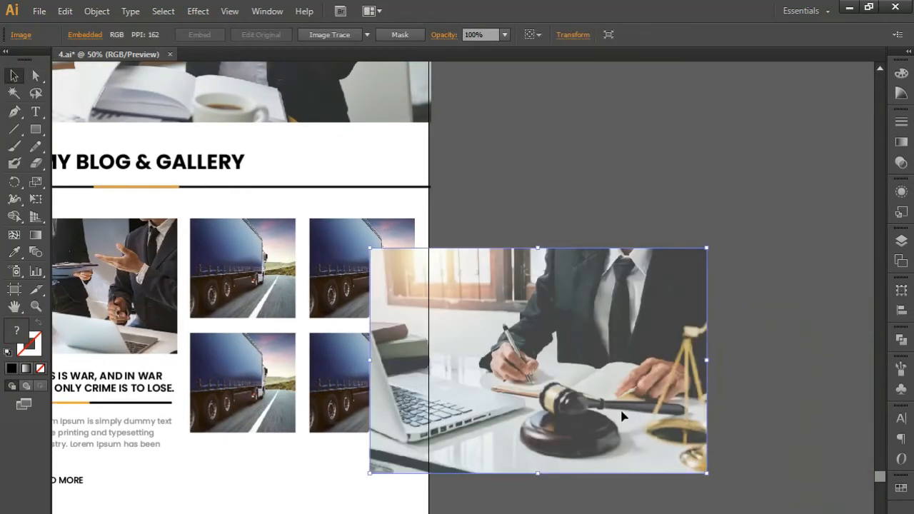
drag(706, 249, 565, 340)
scroll(576, 438, left, 3)
drag(555, 443, 393, 419)
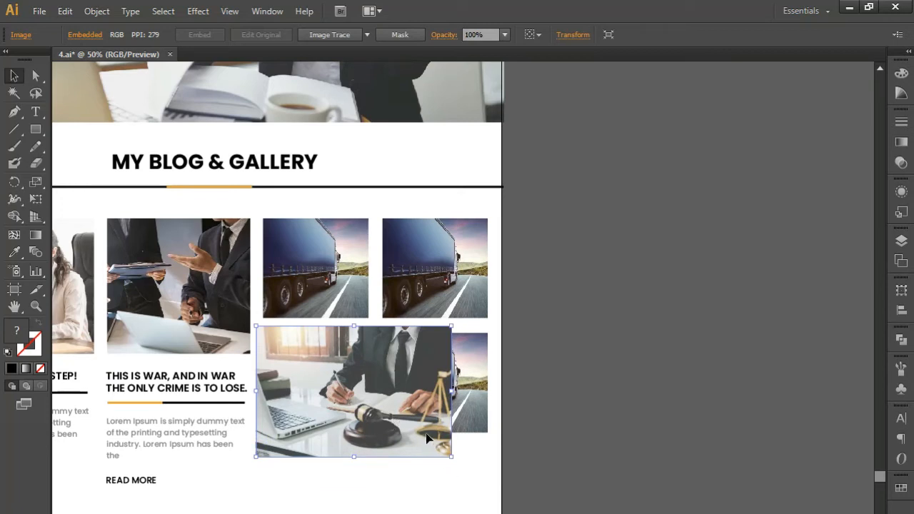
drag(406, 426, 409, 424)
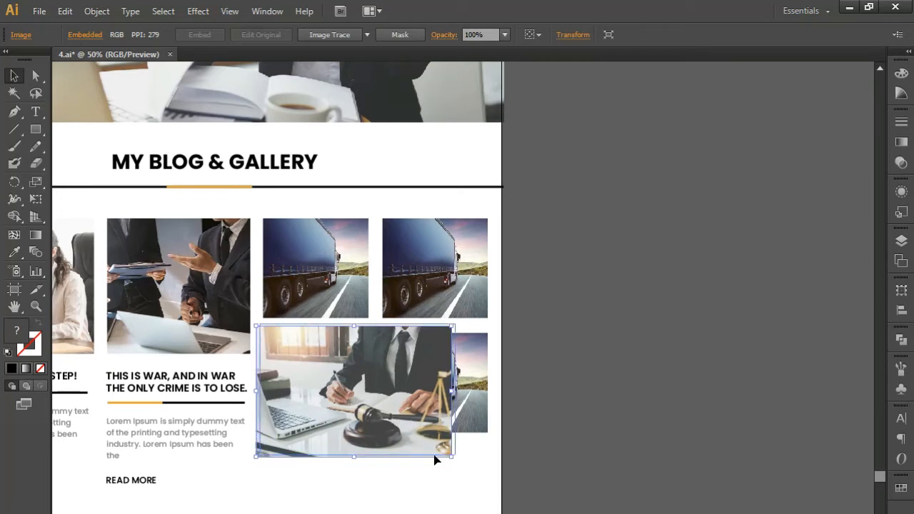
drag(452, 456, 494, 508)
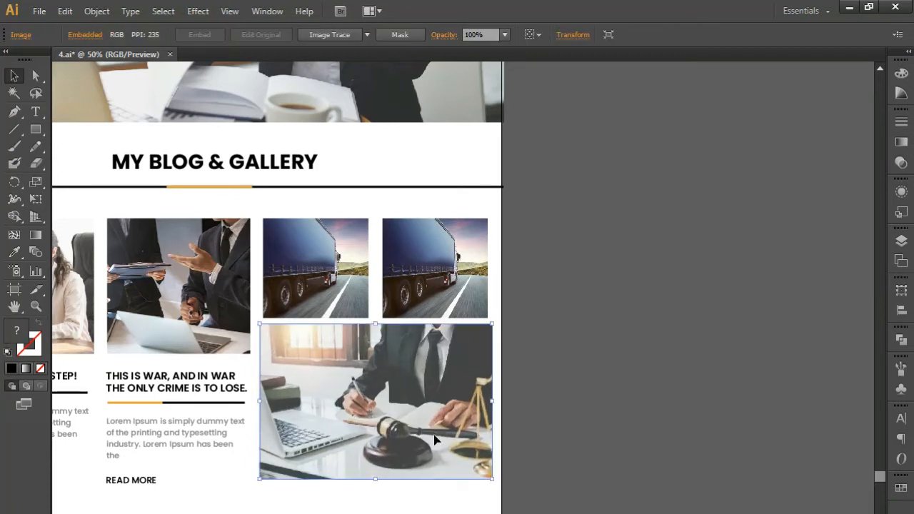
Paste the gavel photo into the lower-right gallery frame's mask and delete the truck image there.
key(ctrl+x)
key(a)
click(437, 406)
key(ctrl+b)
click(438, 406)
key(Delete)
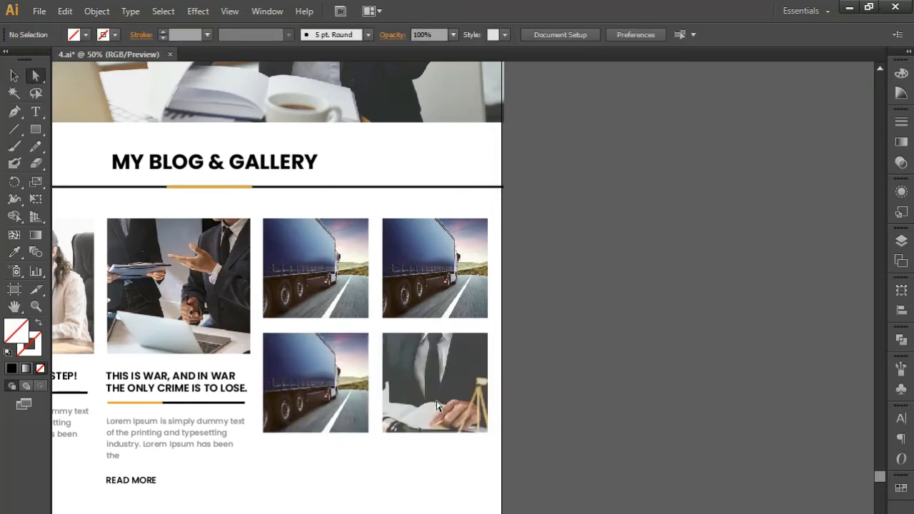
Delete the truck image from the lower-left gallery frame and fill its mask with the gavel photo.
click(294, 386)
click(297, 386)
key(Delete)
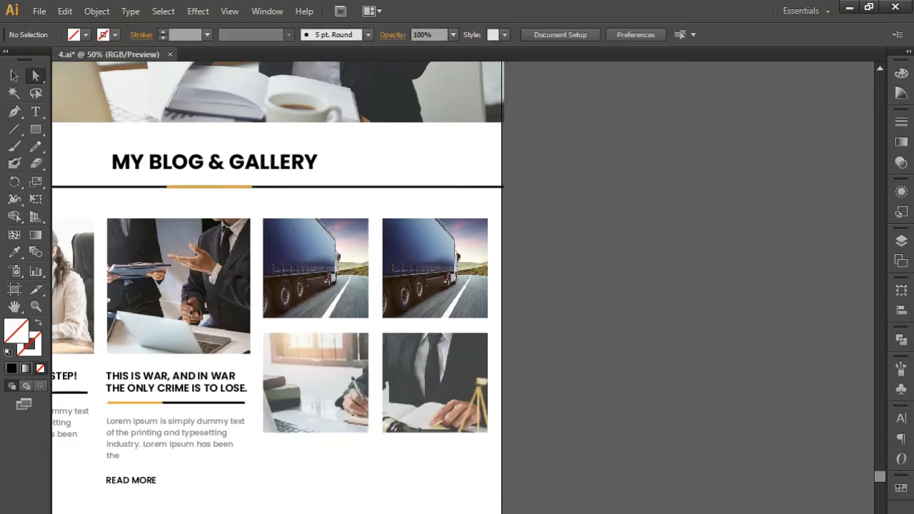
click(405, 389)
key(Delete)
click(305, 388)
click(589, 487)
Copy the suited lawyers' photo out of the second card's mask, paste the copy in place on the page and select it.
drag(381, 387, 445, 485)
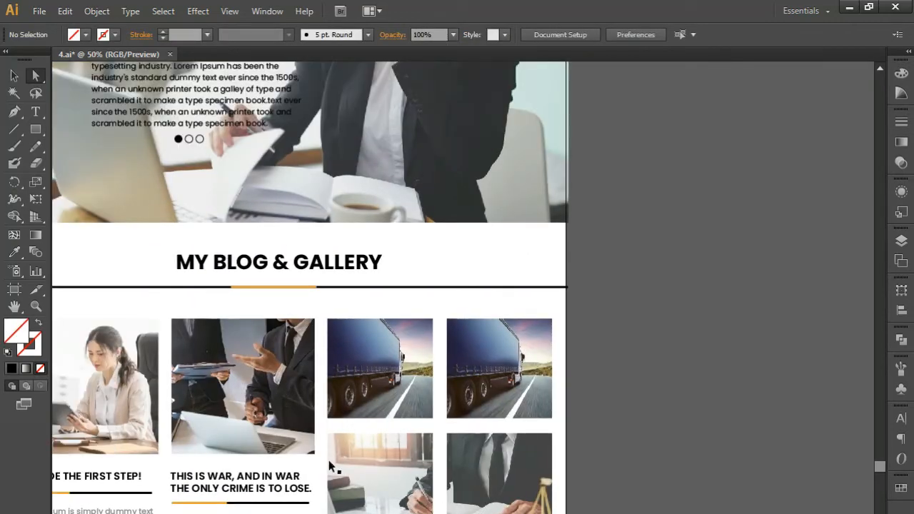
click(257, 389)
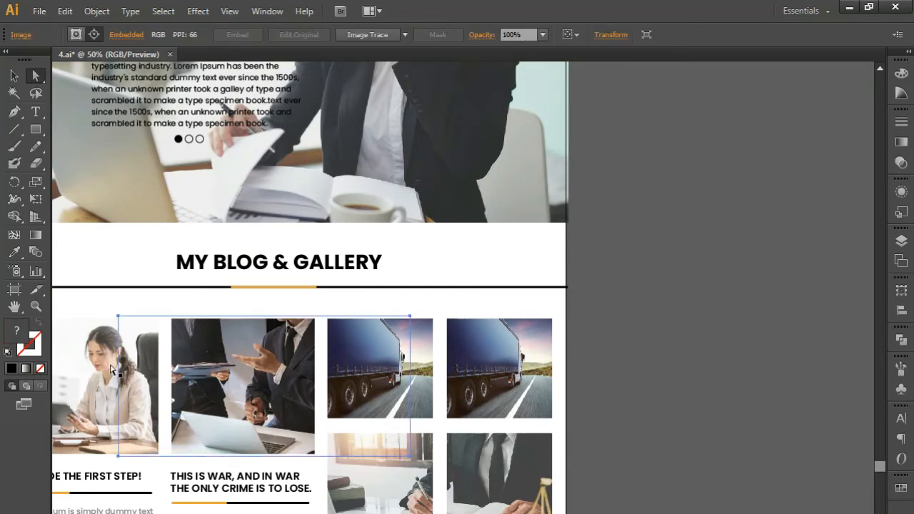
click(626, 379)
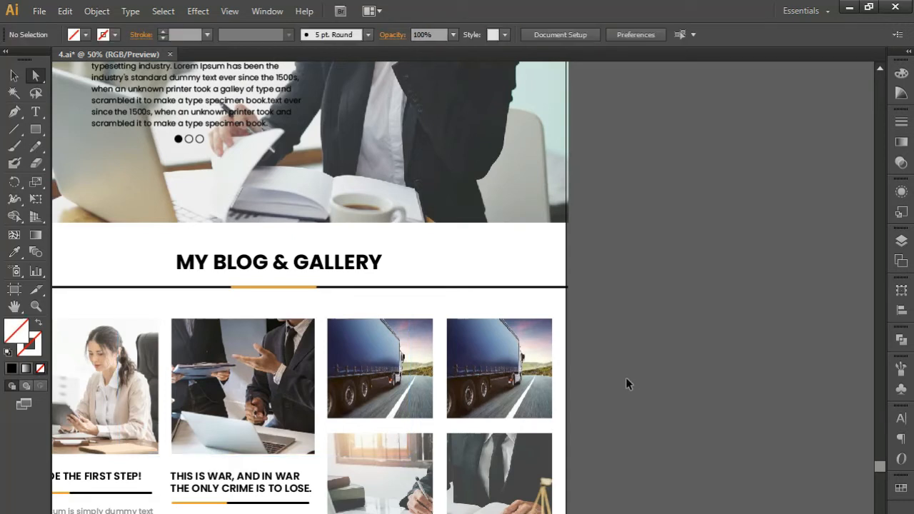
key(ctrl+f)
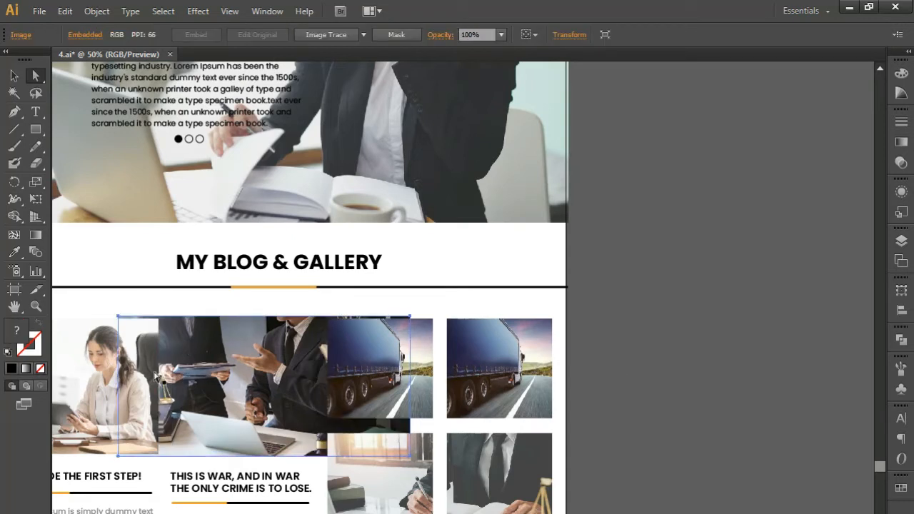
click(145, 368)
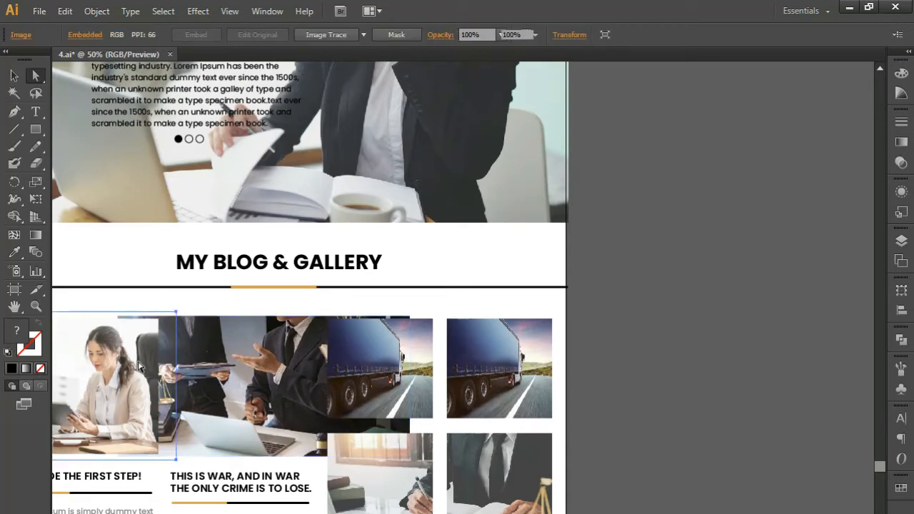
click(211, 306)
click(152, 317)
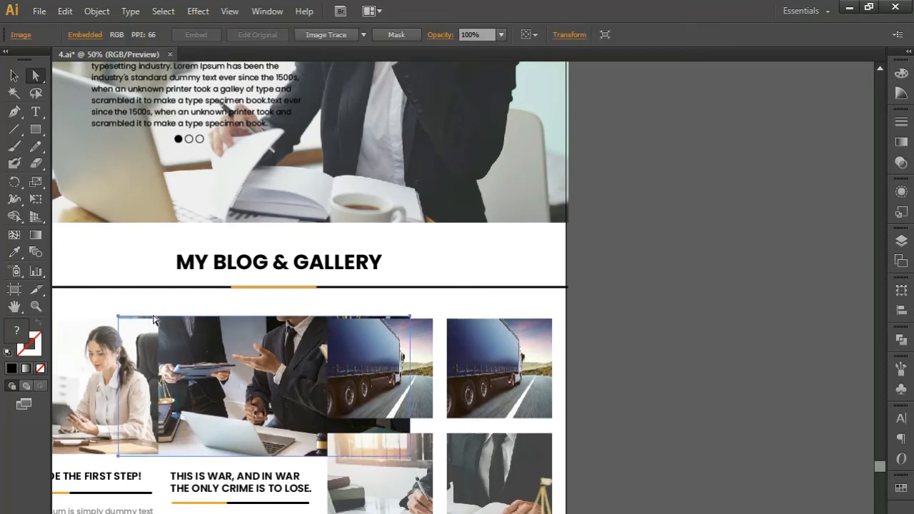
Bring the copied lawyers' photo to the front and move it over the two upper gallery frames.
click(13, 78)
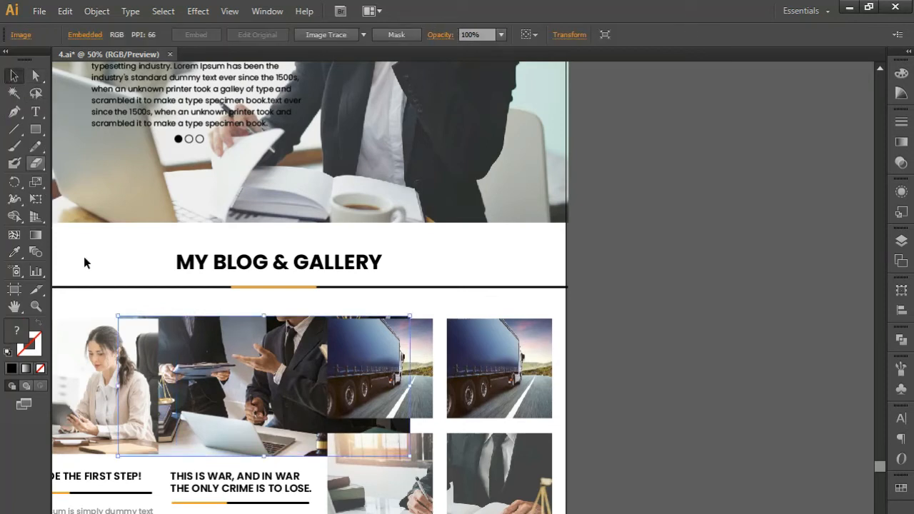
right_click(140, 319)
mouse_move(179, 401)
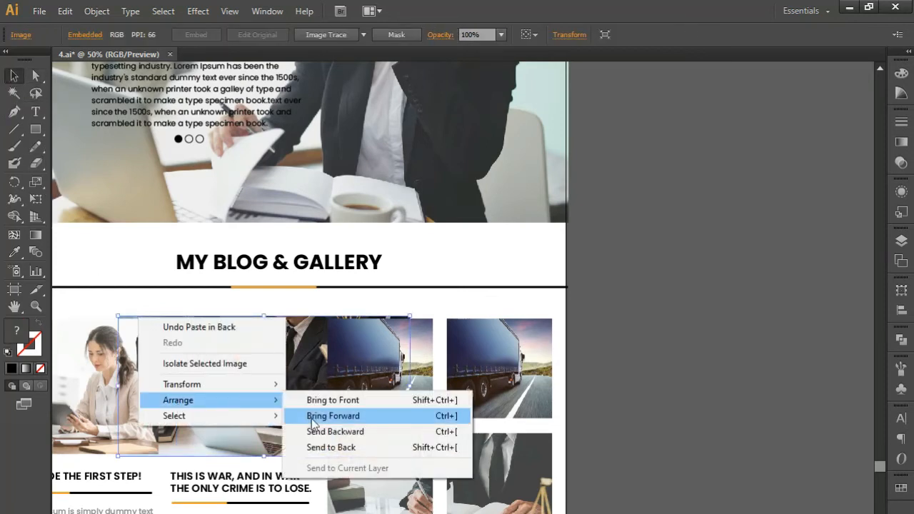
click(326, 400)
drag(364, 375, 372, 362)
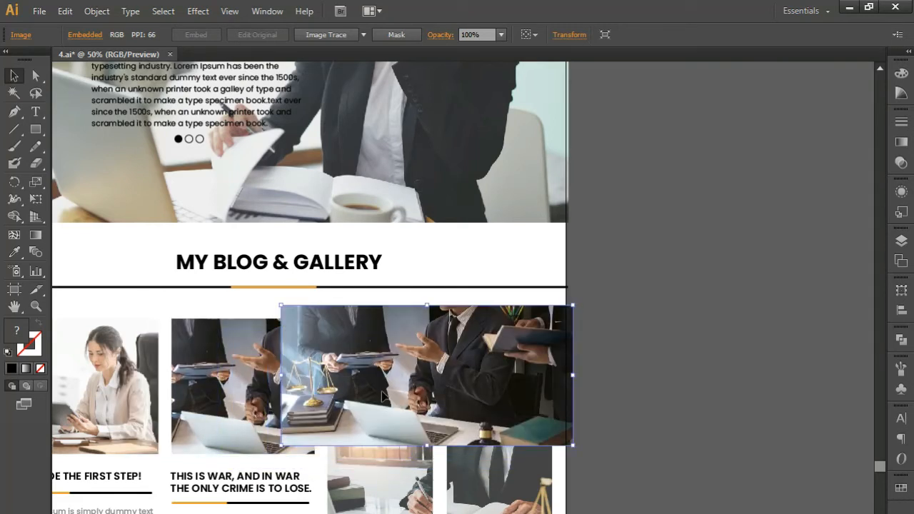
Fill the two upper gallery frames' masks with the suited lawyers' photo and delete the truck image from each.
click(629, 394)
click(437, 384)
key(Delete)
key(a)
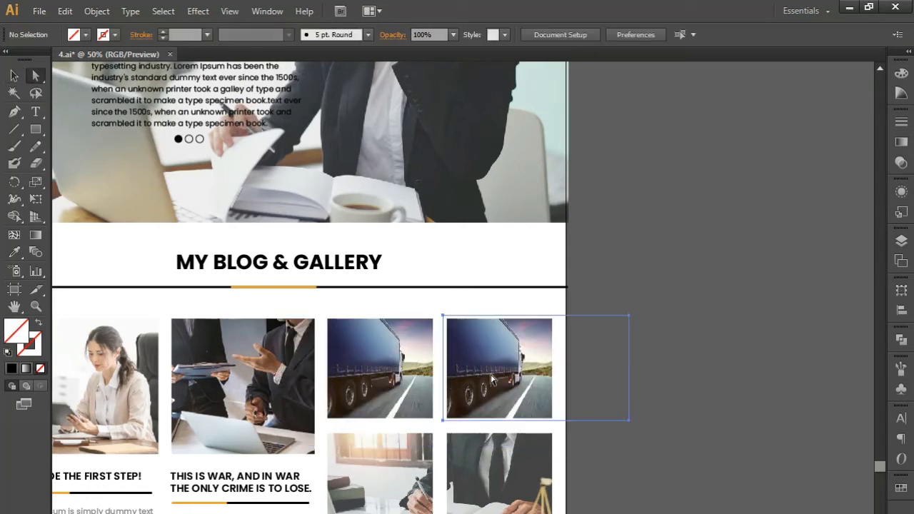
click(491, 380)
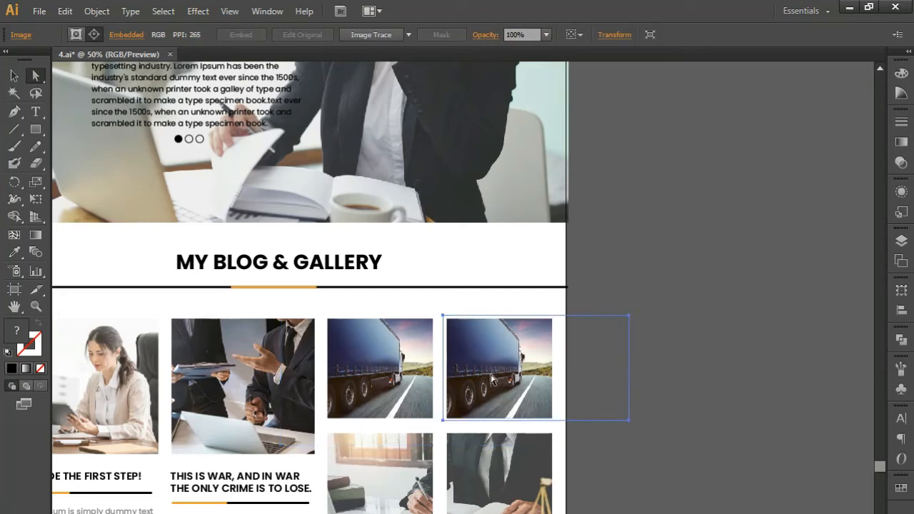
key(Delete)
click(410, 366)
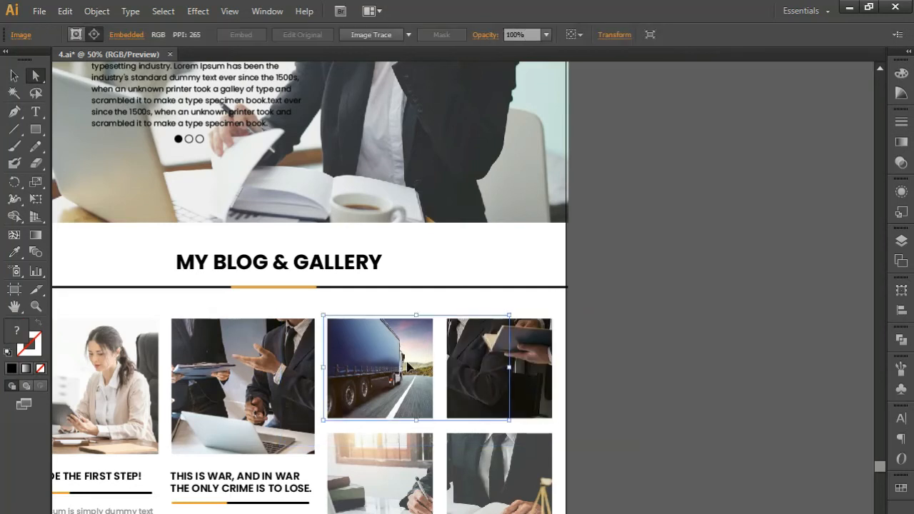
key(Delete)
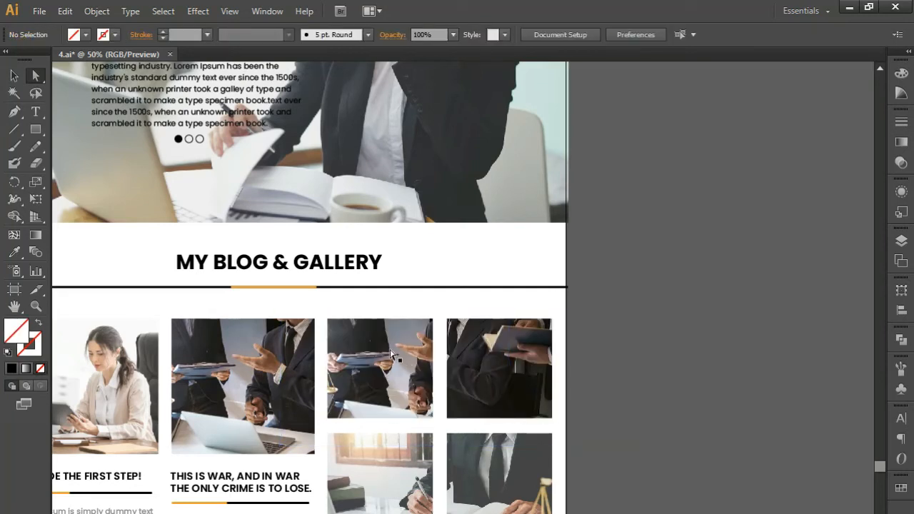
Review the filled blog cards and gallery frames, and look over the whole page up to the header.
drag(573, 387, 671, 350)
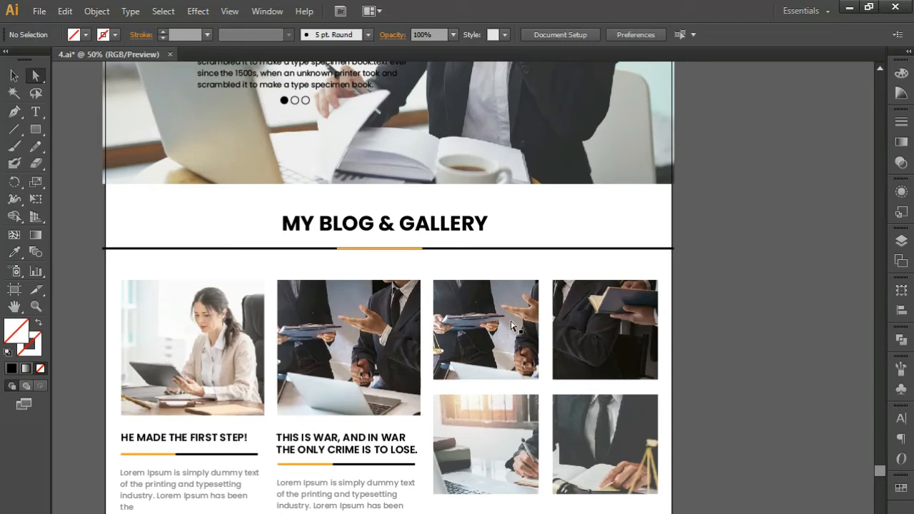
drag(675, 475, 668, 371)
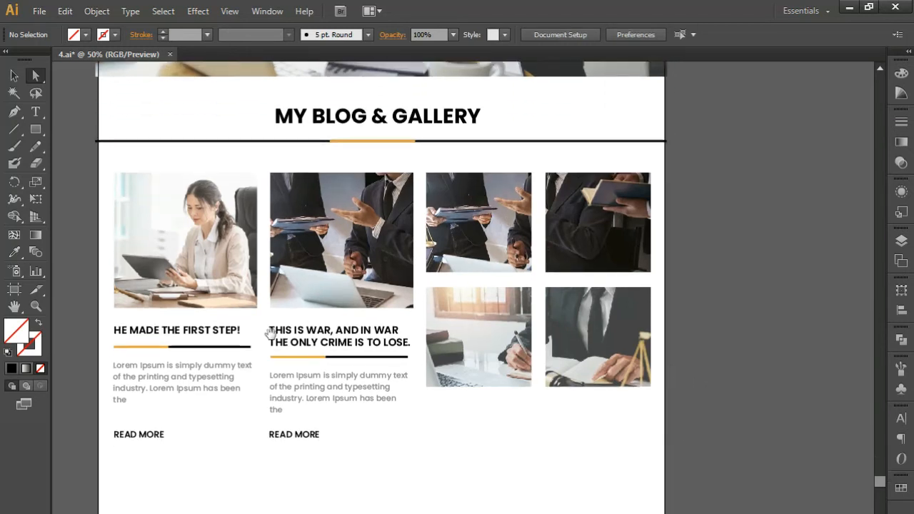
click(14, 75)
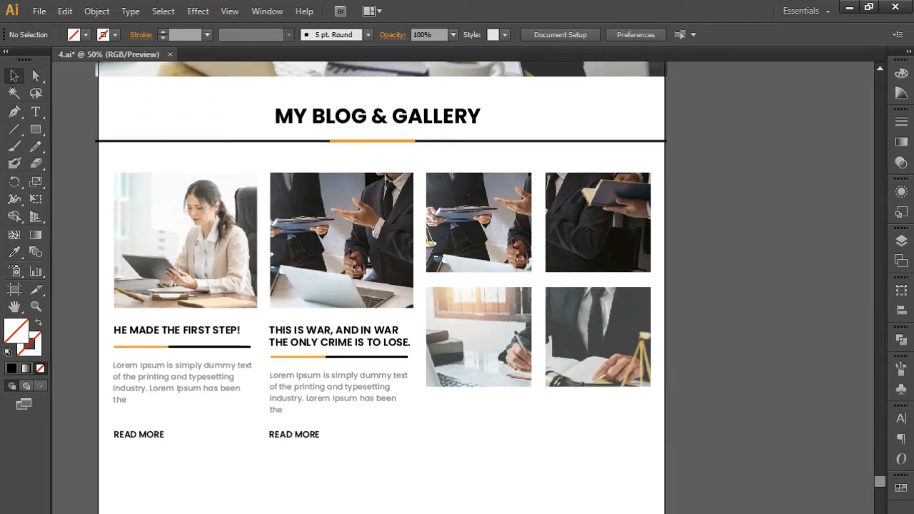
drag(441, 510, 438, 488)
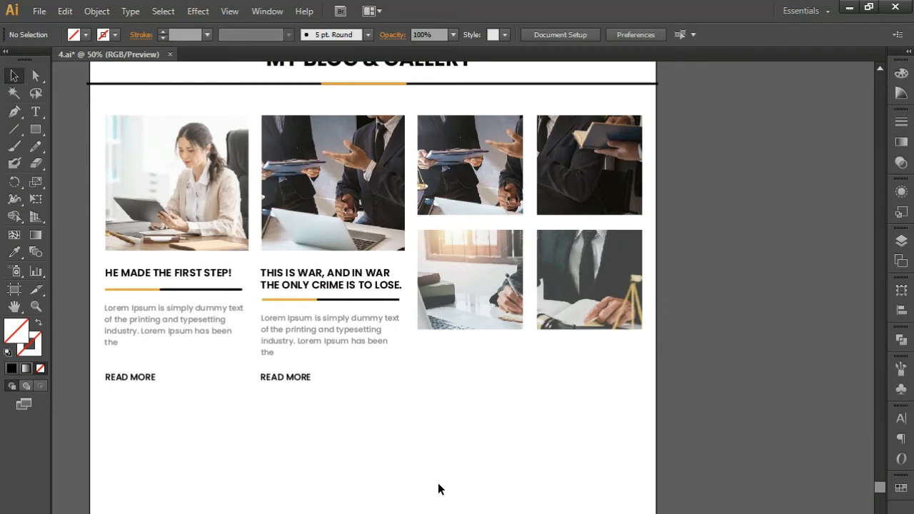
drag(526, 494, 514, 486)
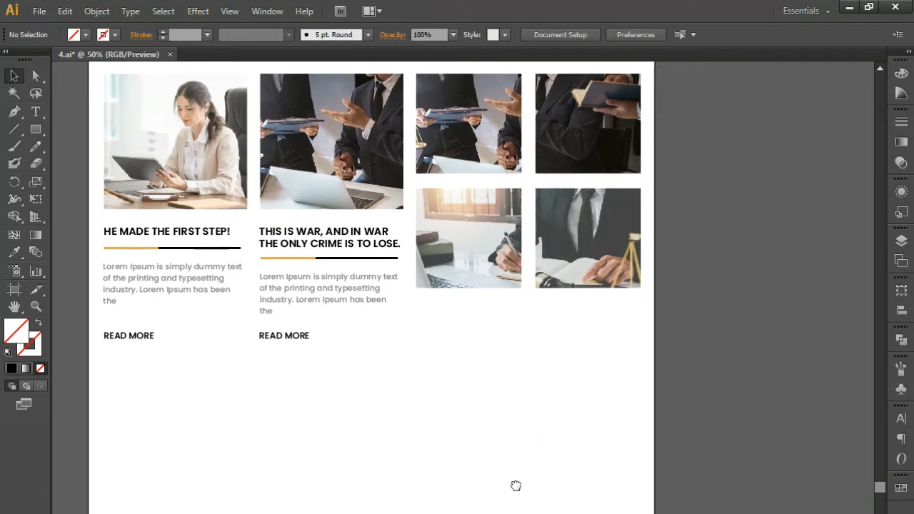
key(alt+Tab)
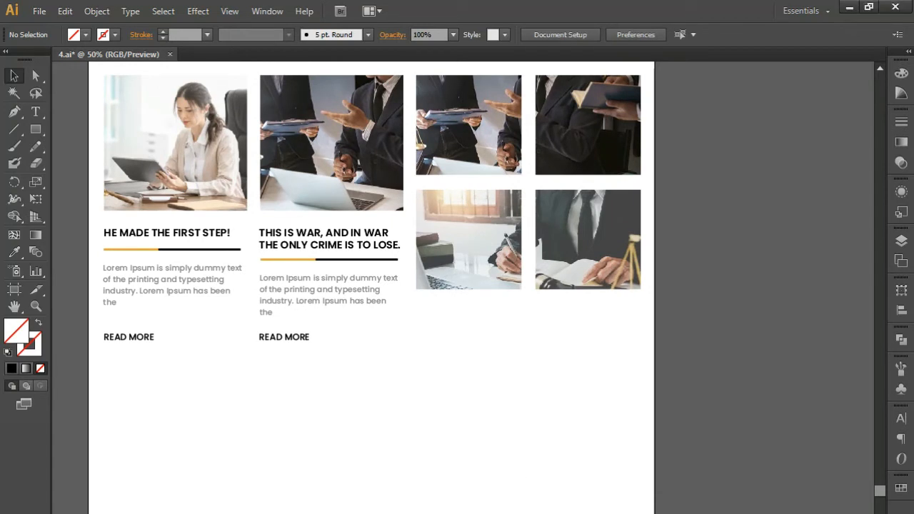
drag(448, 511, 429, 513)
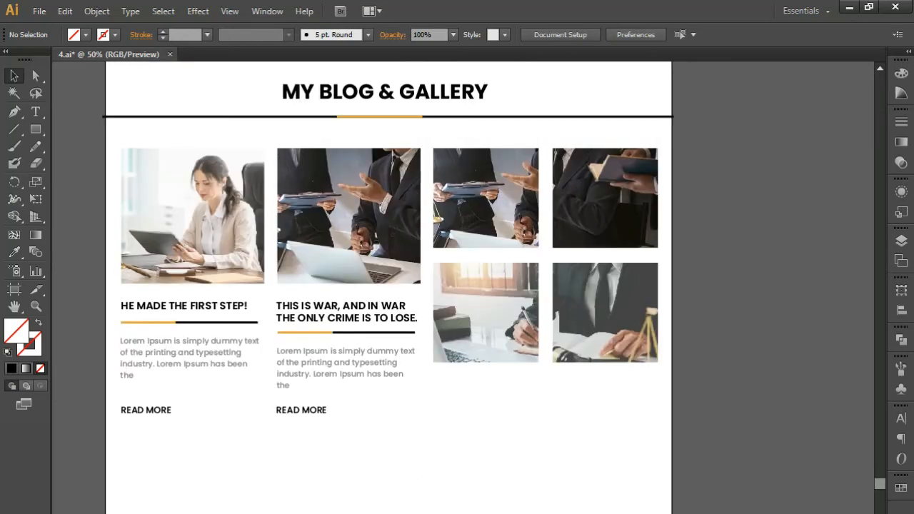
key(ctrl+minus)
key(ctrl+minus)
drag(424, 355, 430, 488)
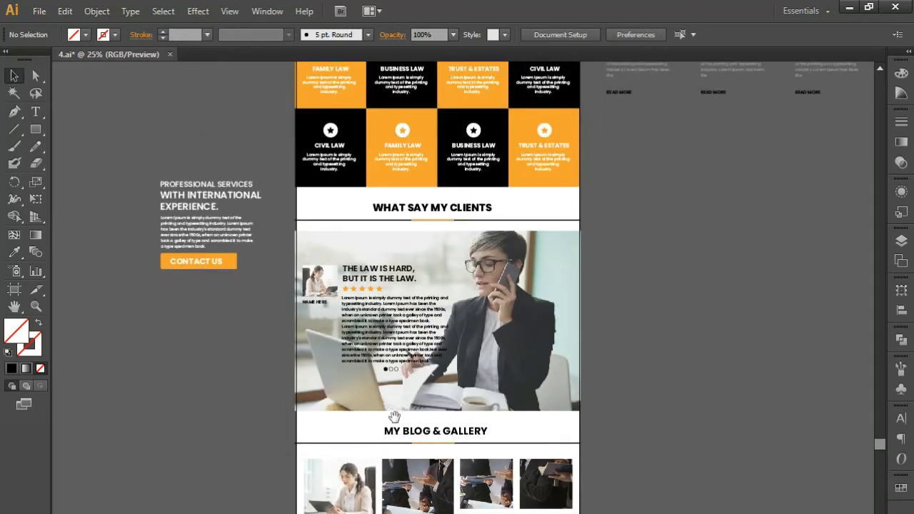
drag(390, 252, 408, 513)
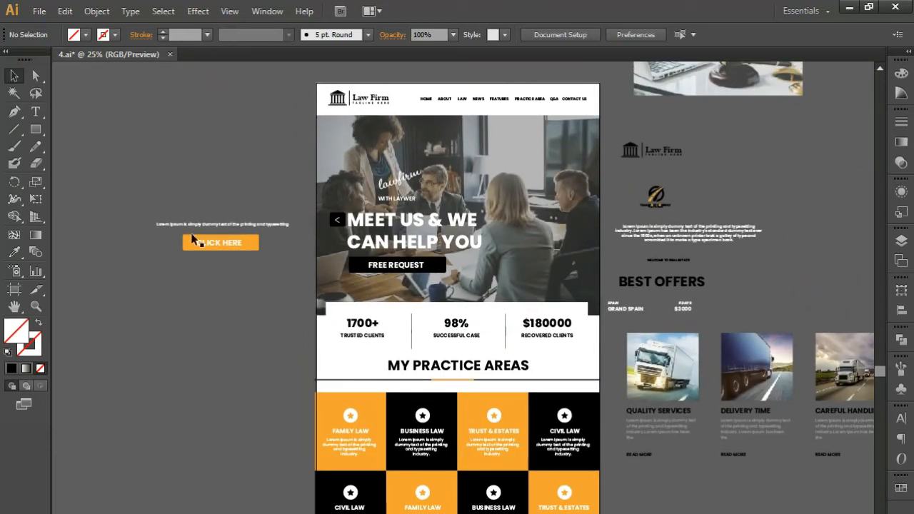
Try to move the white placeholder paragraph and the small caption from beside the header down the page next to the client testimonial.
click(707, 237)
shift+click(678, 263)
drag(697, 238, 681, 513)
drag(681, 513, 640, 255)
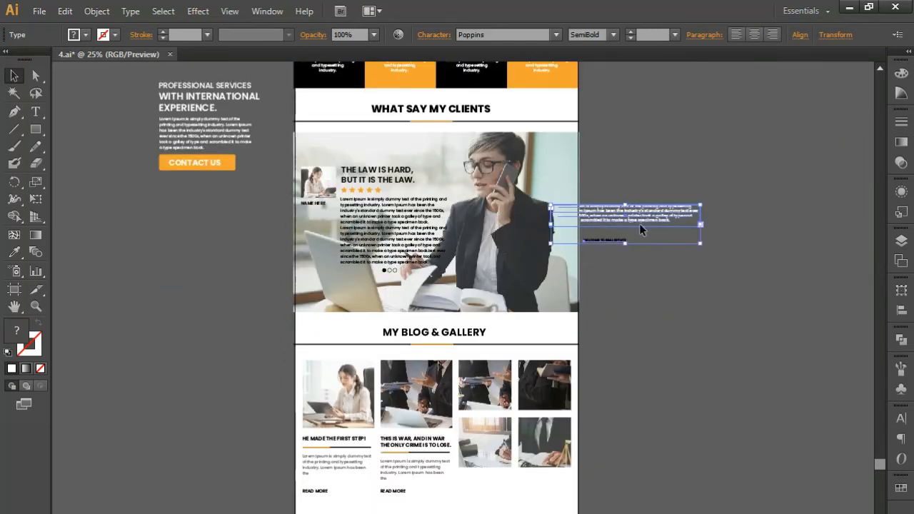
key(ctrl+z)
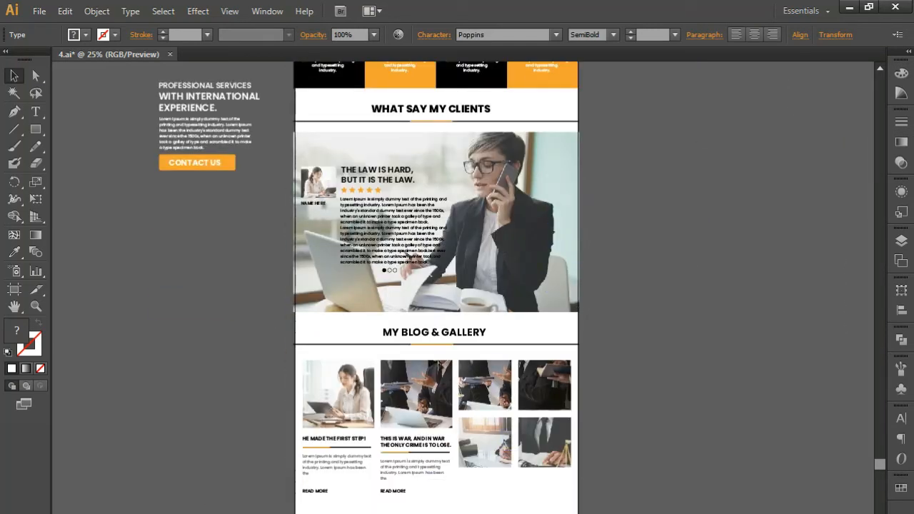
key(ctrl+z)
key(ctrl+z)
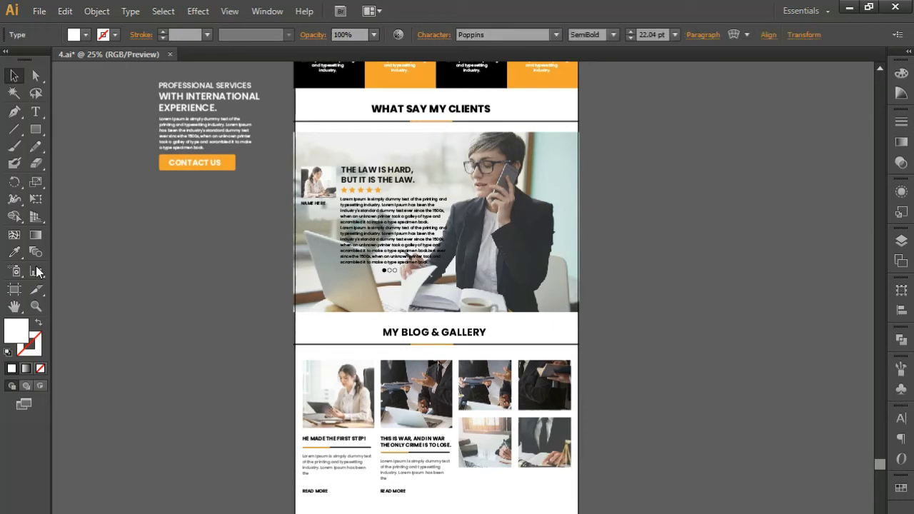
Recolor the white placeholder caption and paragraph below the blog cards black, sampling the NAME HERE label and the section divider.
click(14, 252)
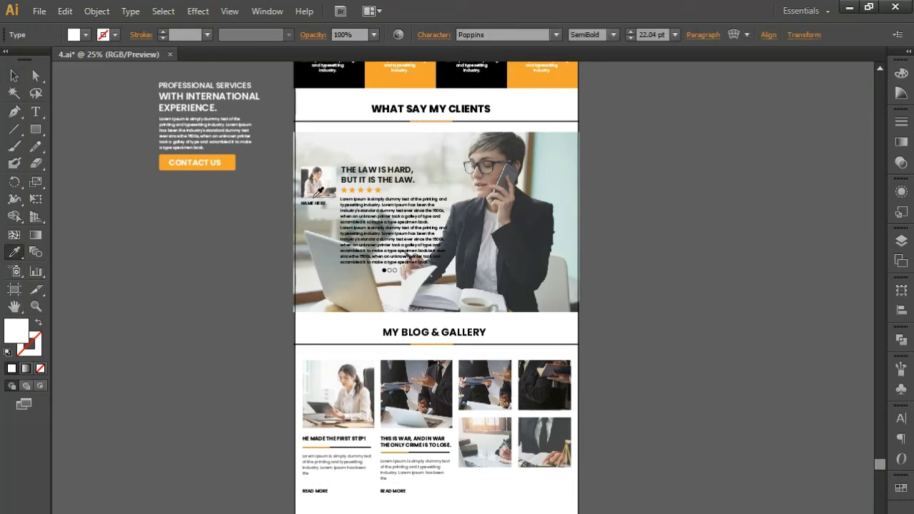
click(312, 204)
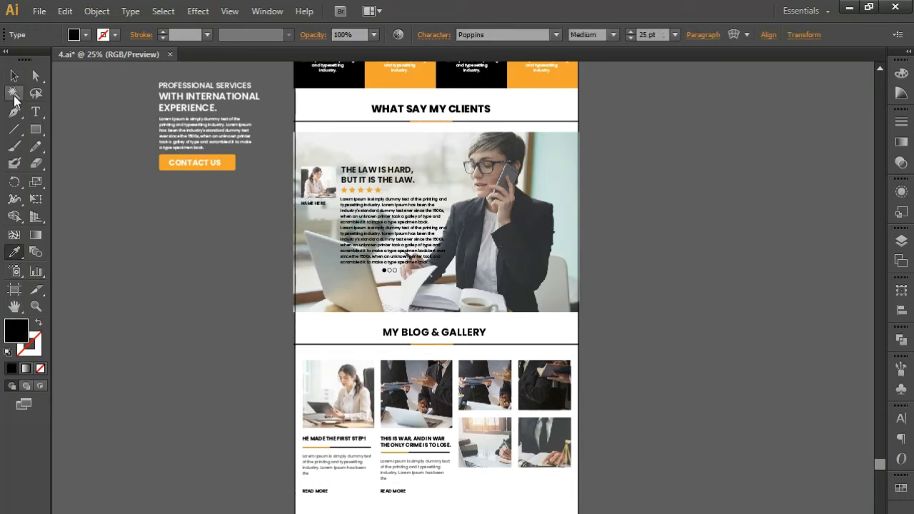
click(314, 421)
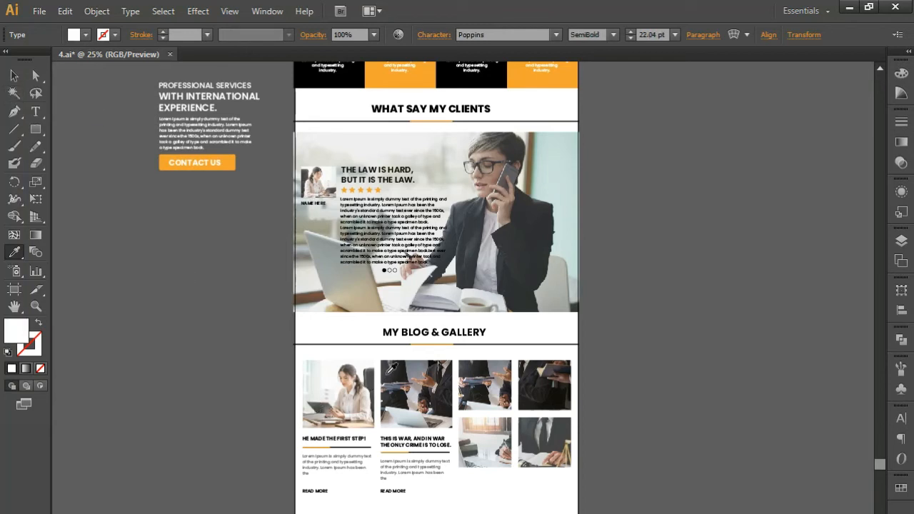
click(346, 339)
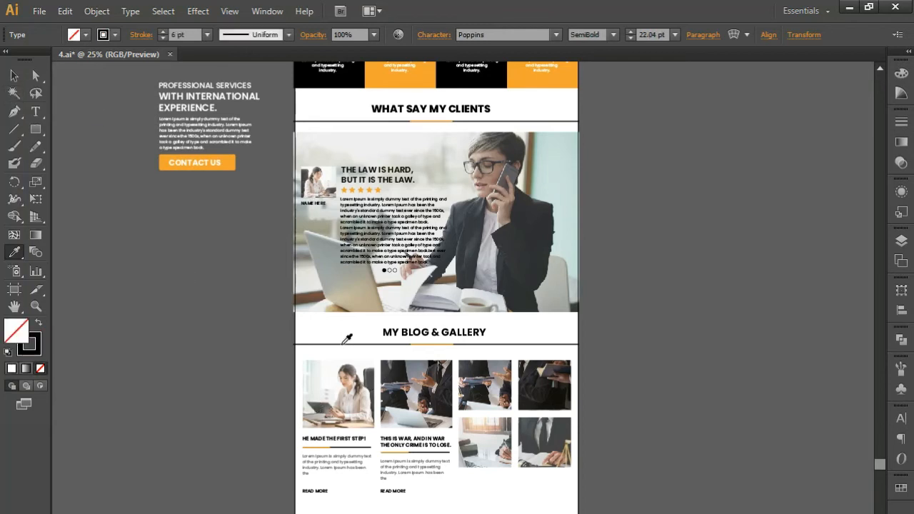
click(40, 323)
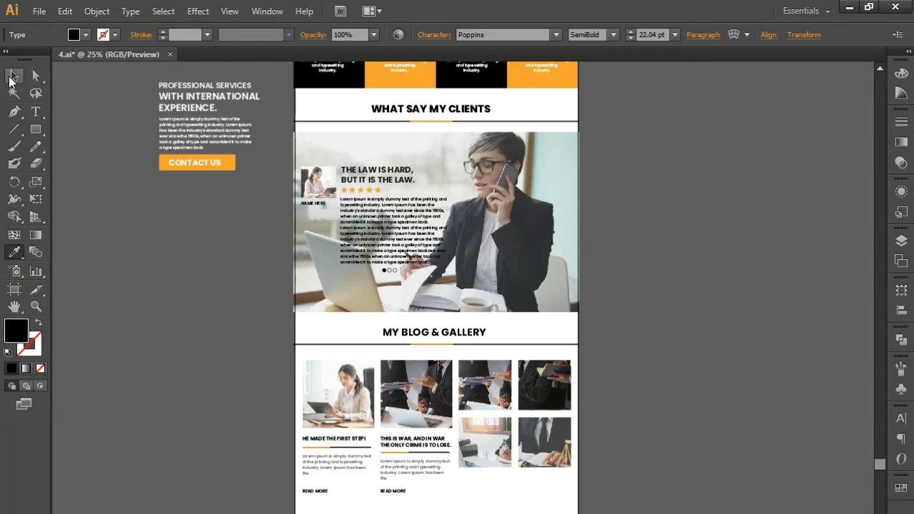
click(13, 75)
click(248, 459)
Enlarge the WELCOME TO REAL ESTATE caption below the placeholder paragraph to 49.92 pt.
scroll(250, 400, down, 4)
scroll(255, 364, up, 2)
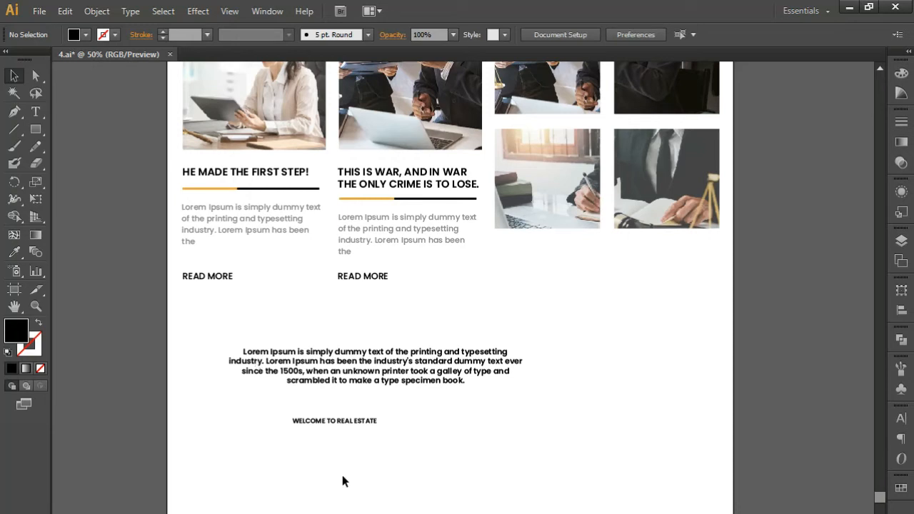
click(335, 422)
drag(389, 434, 526, 484)
Replace the WELCOME TO REAL ESTATE heading text with DON'T HESITATE TO ASK.
double_click(416, 428)
key(ctrl+a)
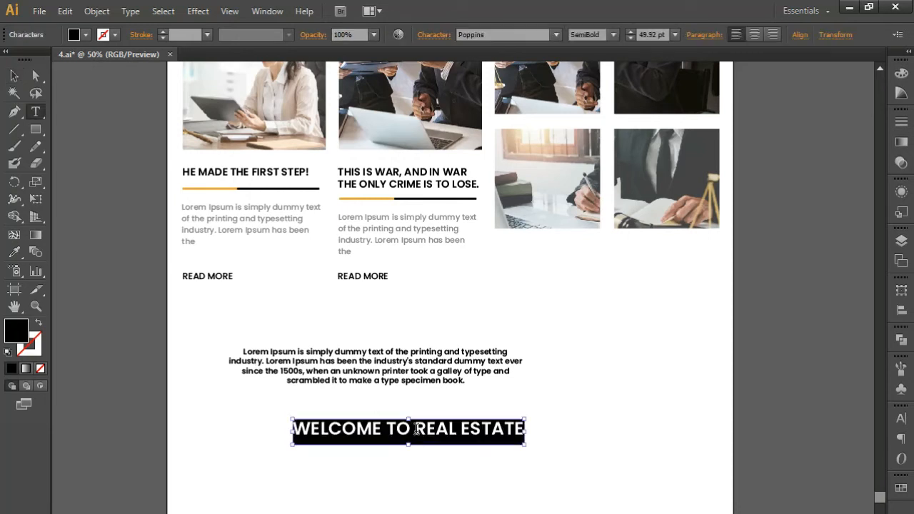
text(D)
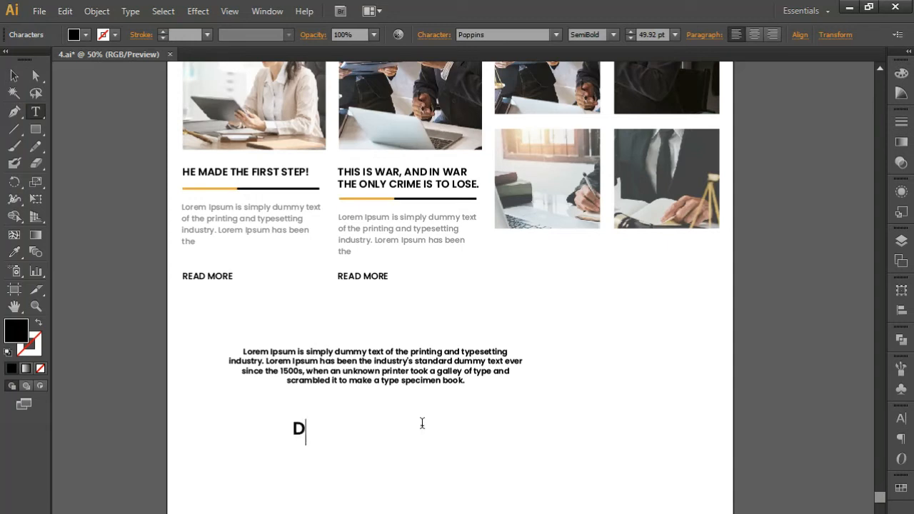
text(I)
key(BackSpace)
text(ON)
text('T)
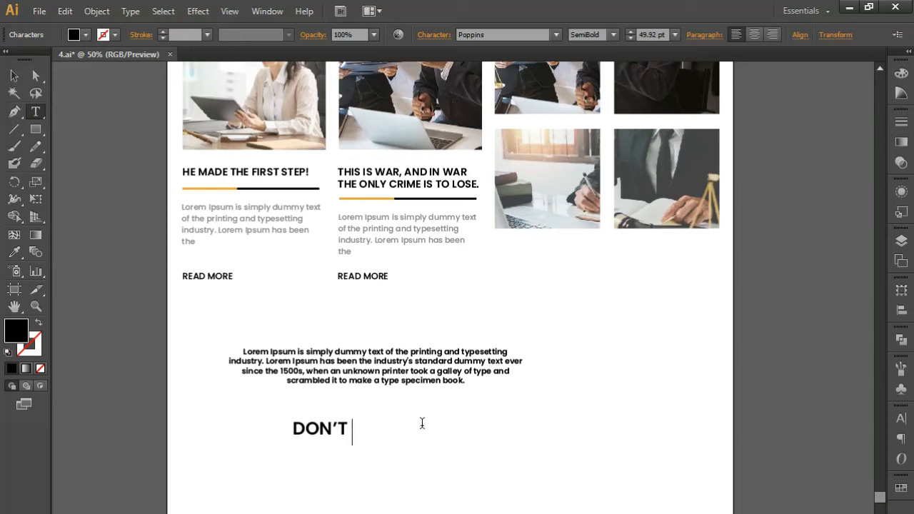
text( HES)
key(BackSpace)
text(HESUTATE)
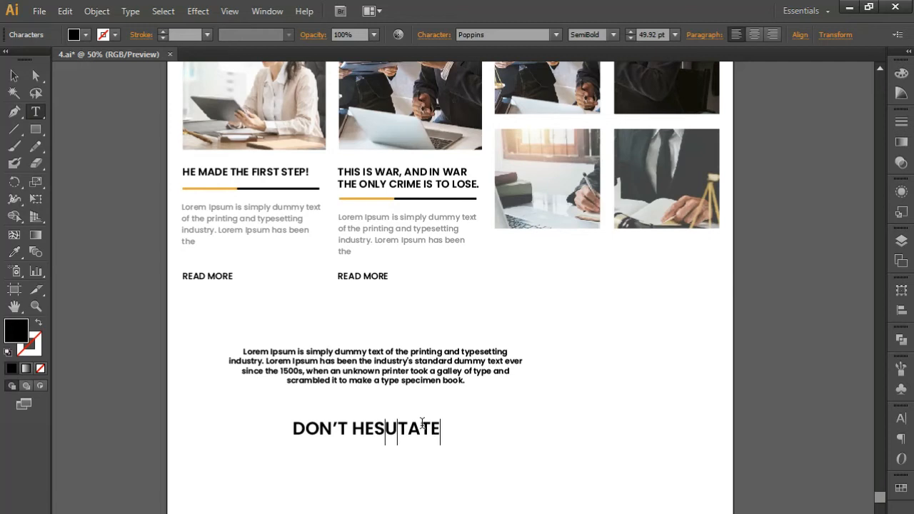
key(BackSpace)
text(I)
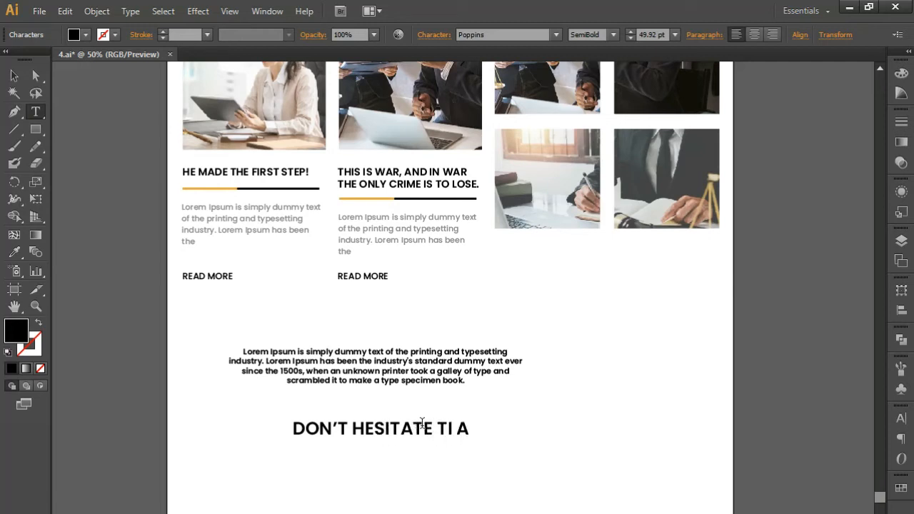
key(BackSpace)
key(BackSpace)
key(BackSpace)
text(O)
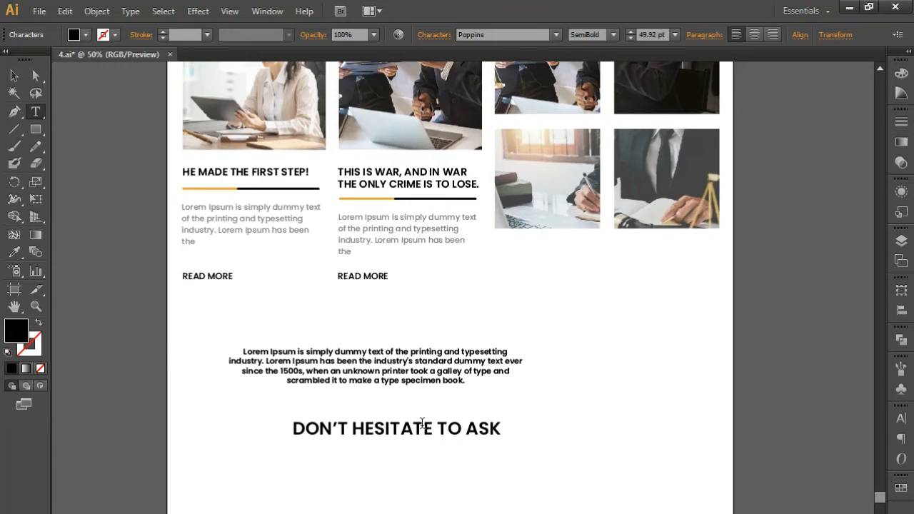
click(14, 75)
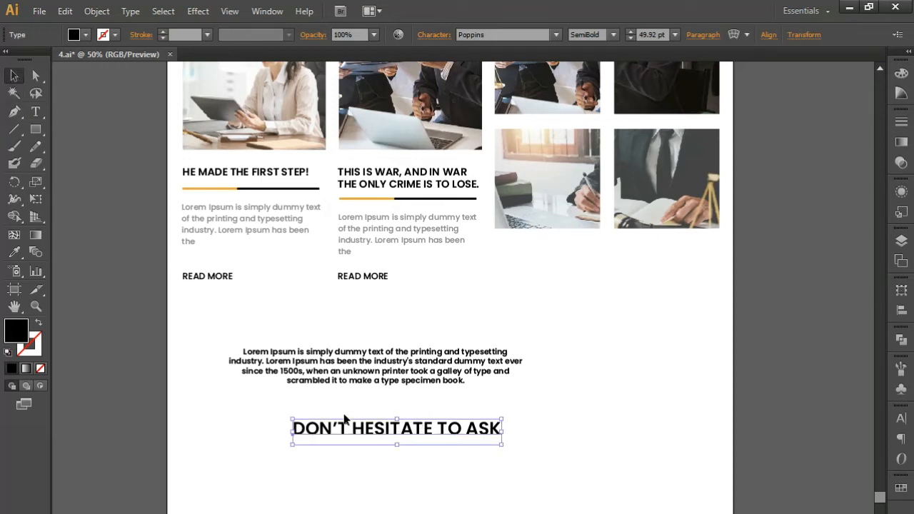
Move the placeholder paragraph directly beneath the DON'T HESITATE TO ASK heading and set its font weight to Medium.
click(368, 368)
drag(368, 368, 415, 481)
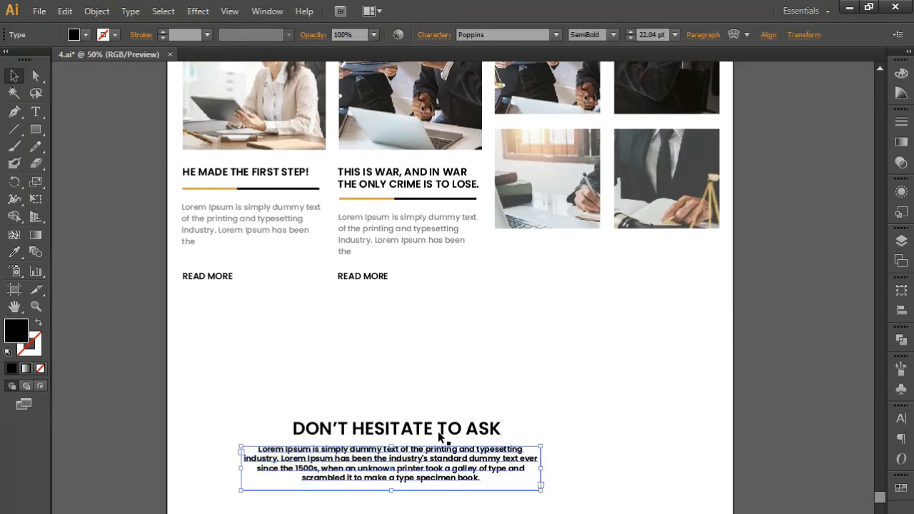
click(612, 34)
click(603, 175)
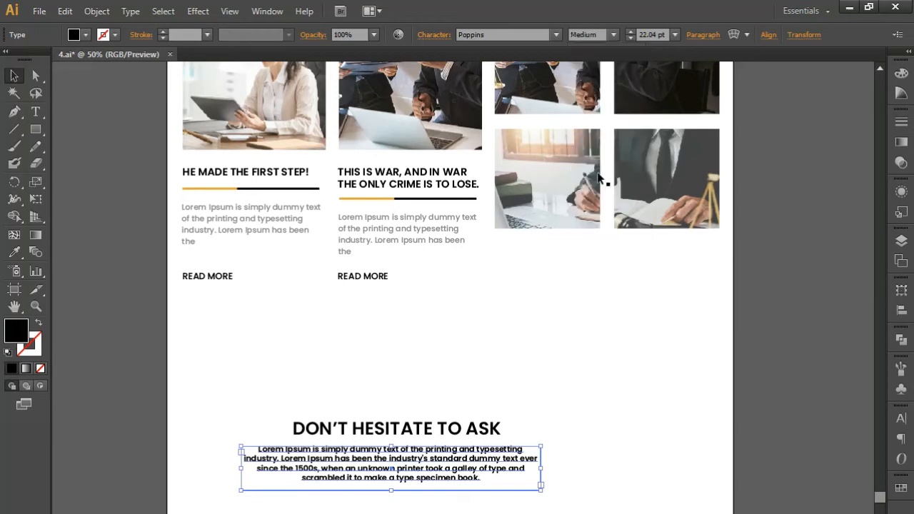
Move the DON'T HESITATE TO ASK heading and its paragraph together up and left, closer to the blog cards.
click(525, 320)
drag(348, 392, 437, 510)
drag(403, 432, 355, 369)
click(400, 477)
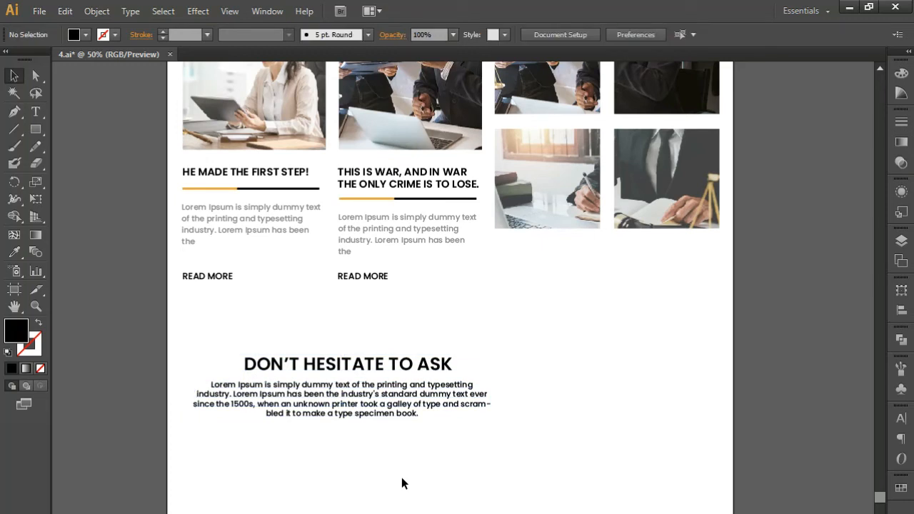
Draw a large rectangle slightly wider than the page, starting just below the blog cards and covering the new section.
drag(409, 476, 387, 364)
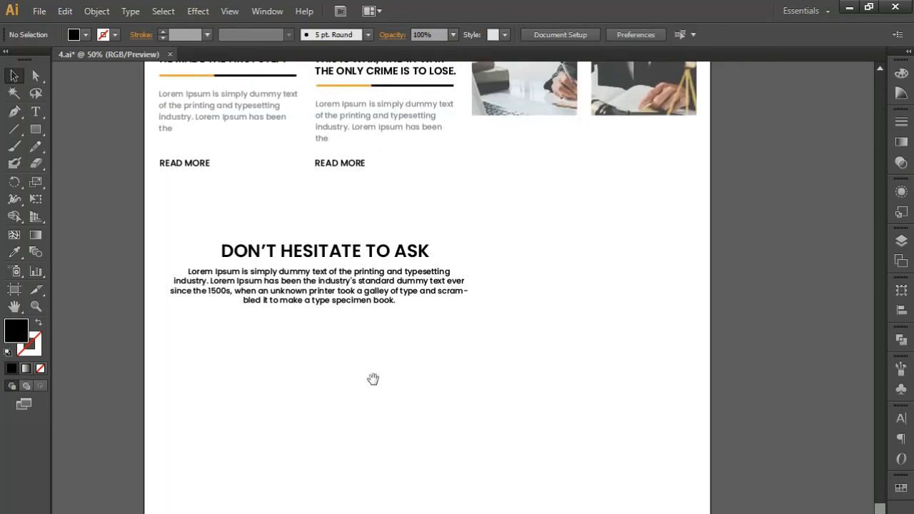
click(36, 129)
mouse_move(130, 210)
mouse_down()
mouse_move(461, 459)
mouse_move(621, 513)
mouse_move(715, 513)
mouse_up()
click(14, 76)
Fill the section rectangle with the orange sampled from the blog card divider and leave it without a stroke.
click(16, 254)
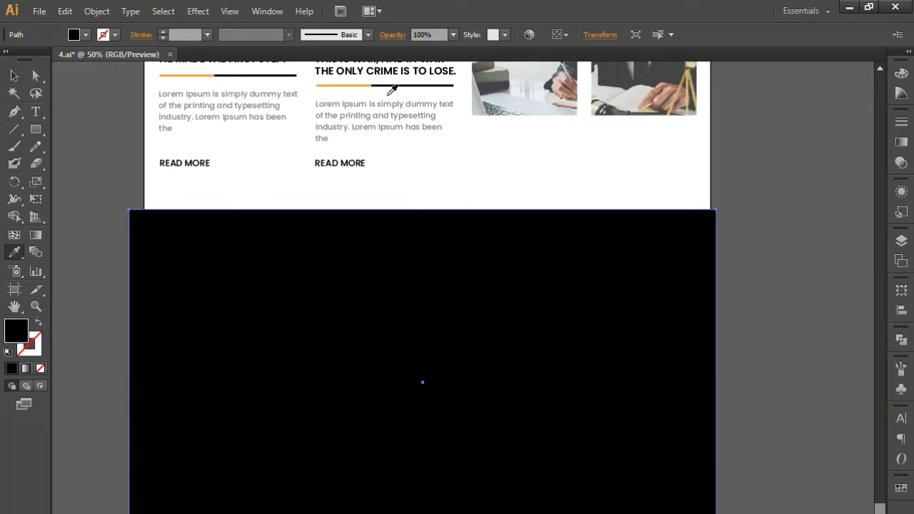
click(349, 85)
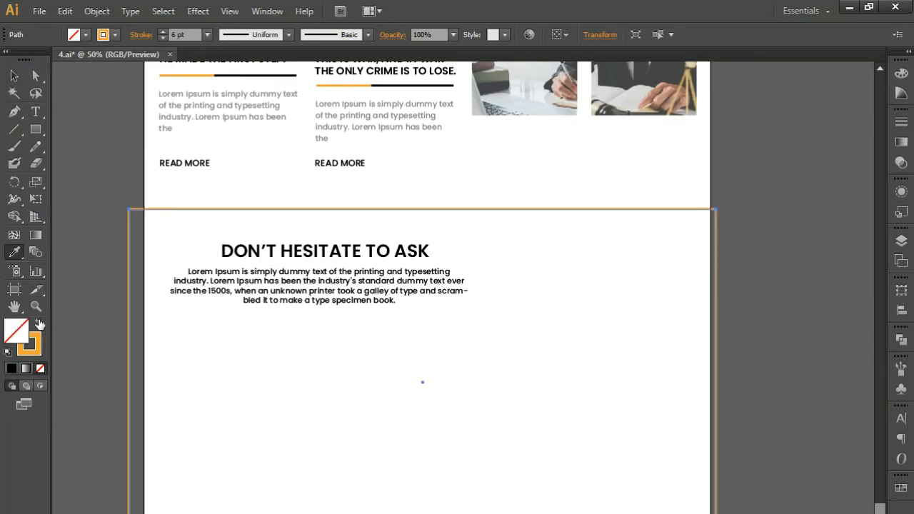
click(39, 325)
click(14, 76)
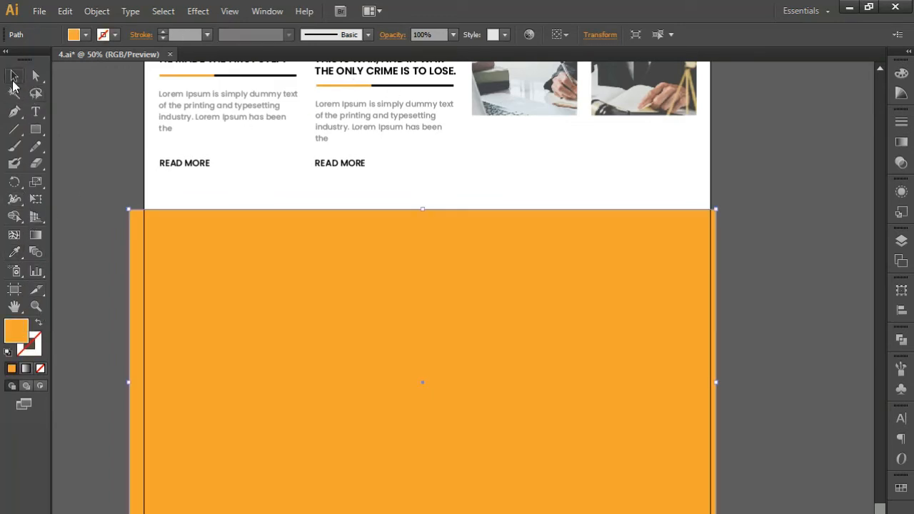
Send the section rectangle behind the text and nudge the heading and paragraph slightly up together.
right_click(282, 343)
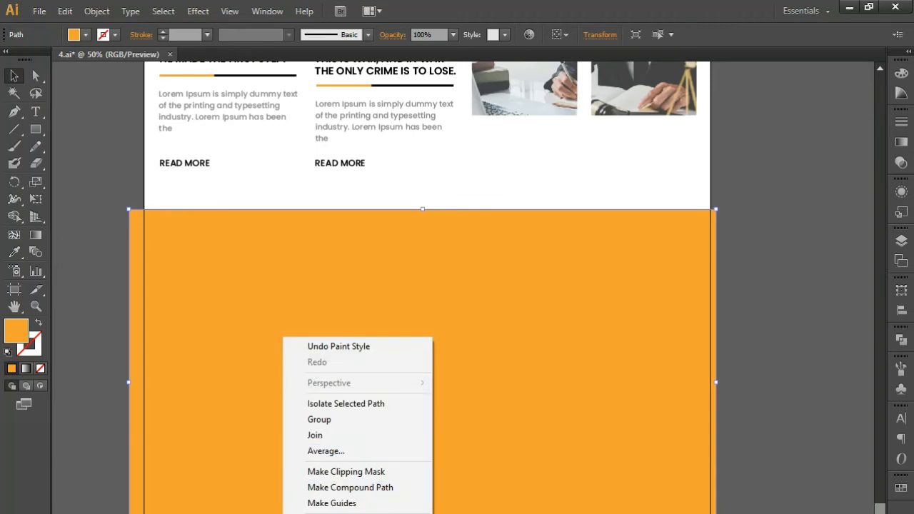
key(ctrl+shift+[)
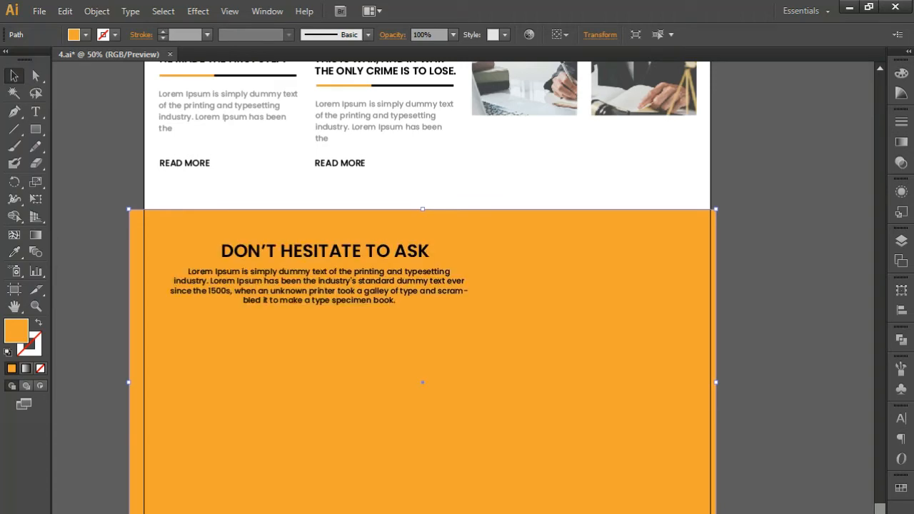
click(325, 293)
shift+click(324, 254)
key(shift+Up)
key(shift+Up)
key(shift+Up)
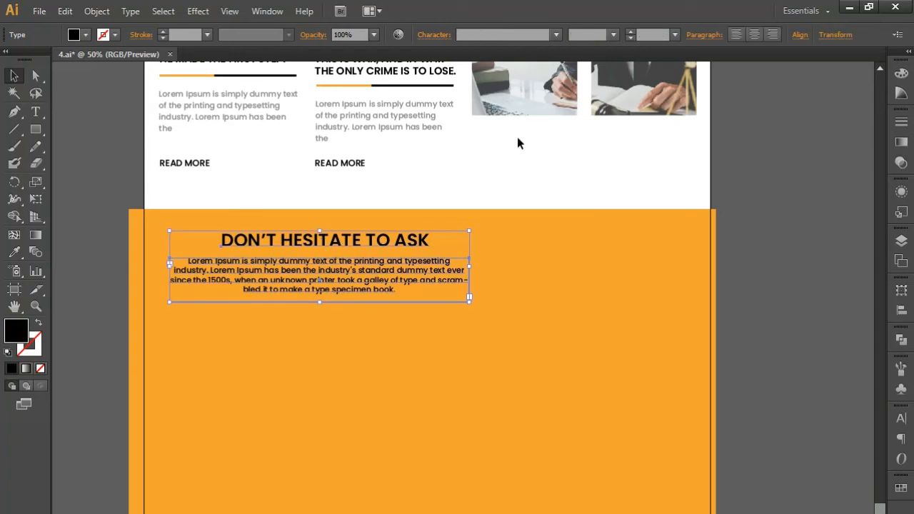
Color the heading and paragraph white and fill the section rectangle behind them with black.
click(901, 72)
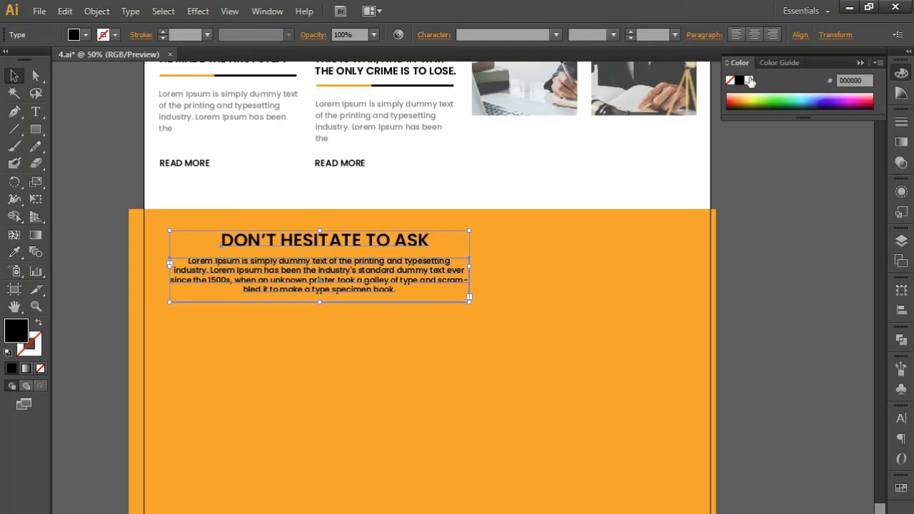
click(750, 81)
click(346, 439)
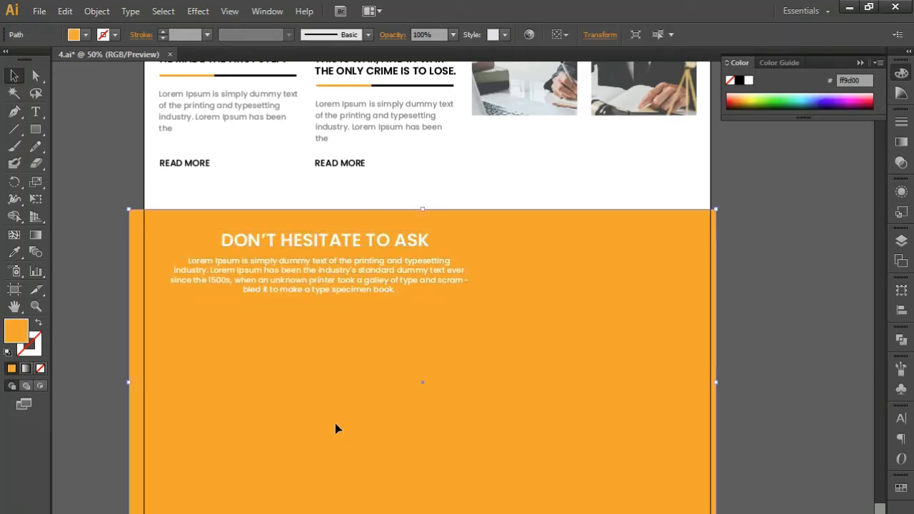
click(739, 81)
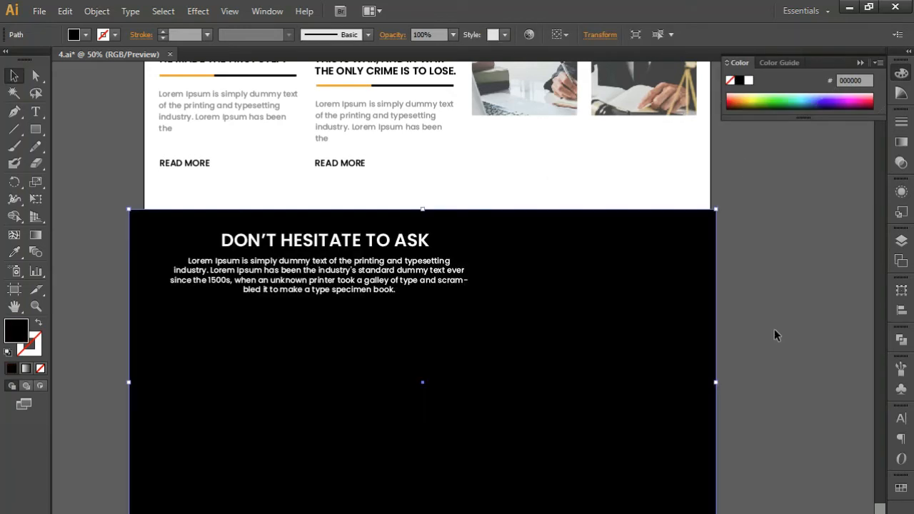
click(779, 336)
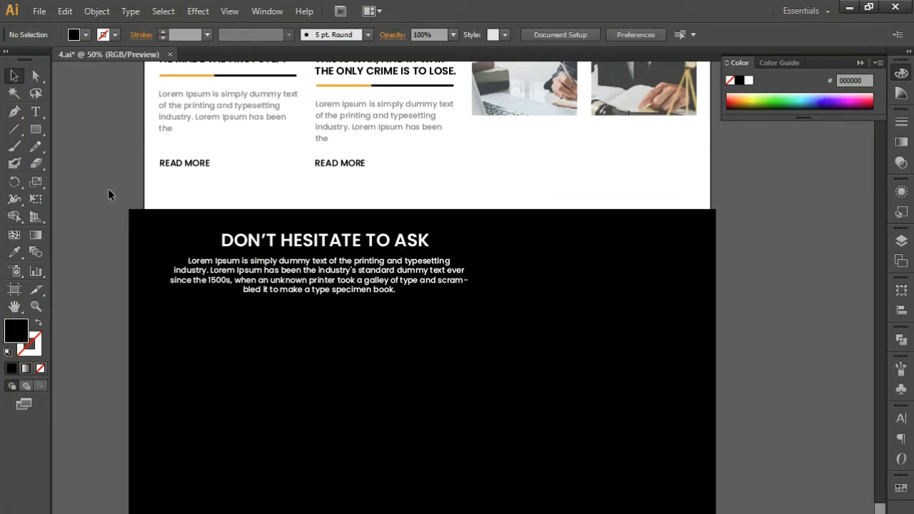
Bring the orange button shape from beside the page down into the black section, below the paragraph.
scroll(249, 329, up, 2)
scroll(248, 328, up, 12)
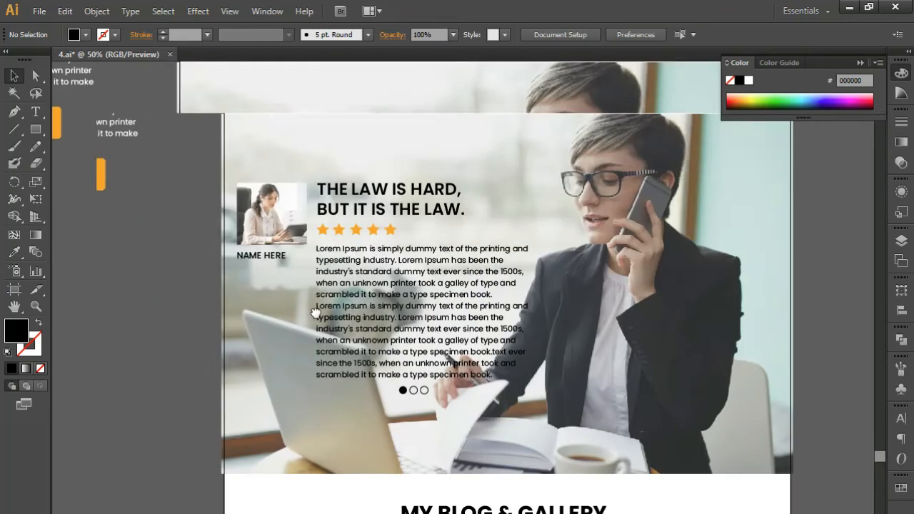
drag(315, 313, 383, 312)
drag(163, 181, 275, 513)
drag(217, 418, 152, 8)
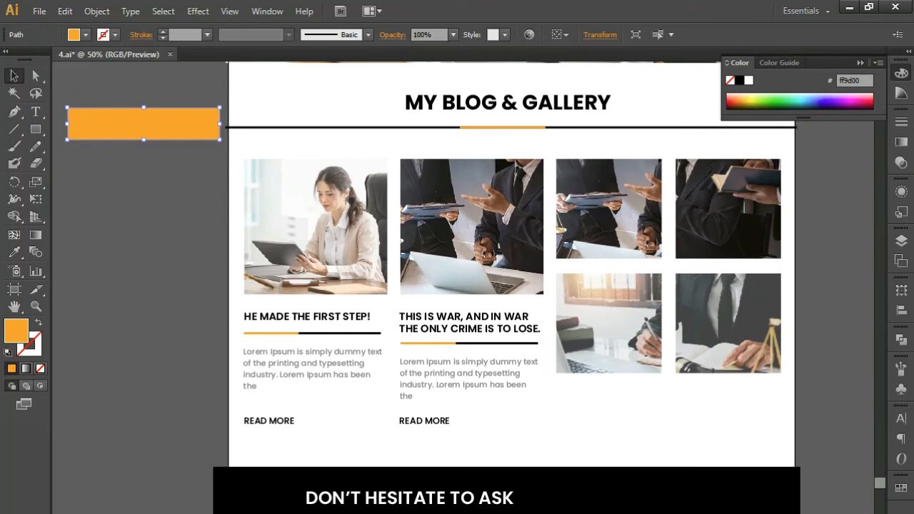
scroll(350, 486, down, 4)
key(ctrl+plus)
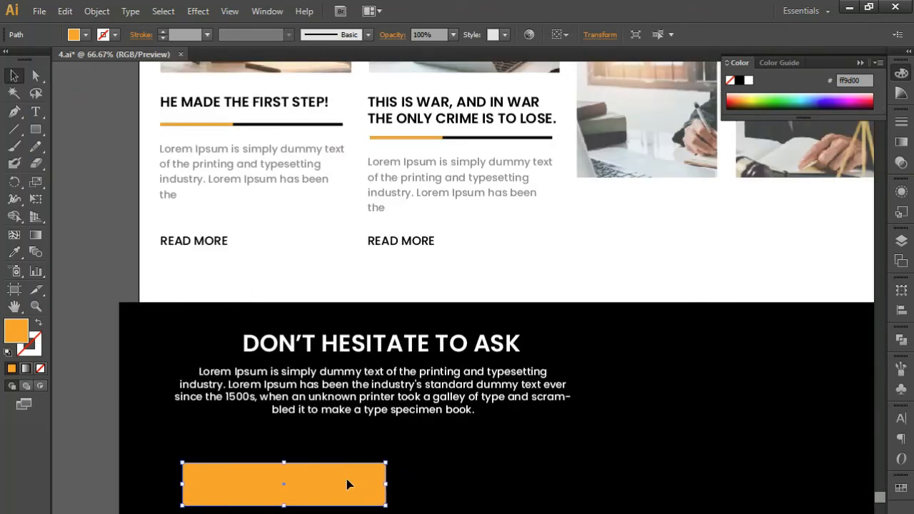
drag(344, 486, 345, 481)
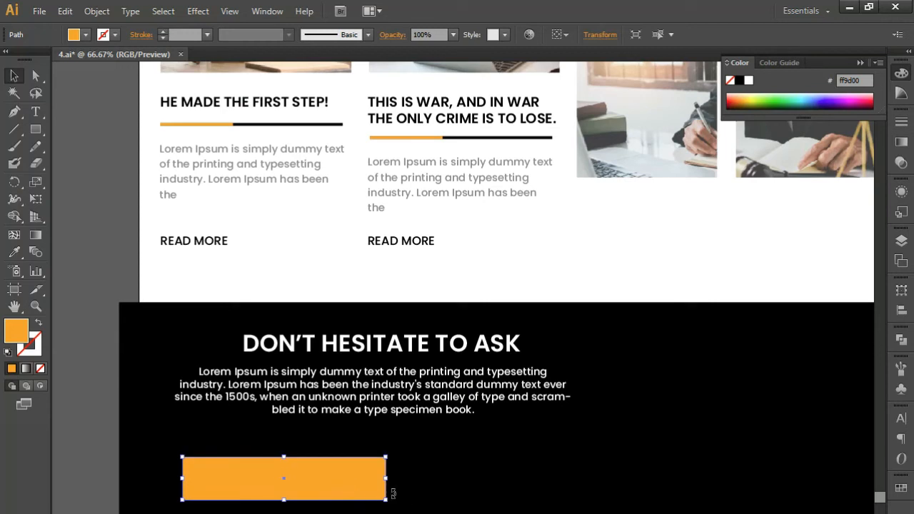
Stretch the orange bar to about twice its width and fill it with white sampled from the heading.
drag(386, 480, 603, 479)
scroll(285, 412, down, 3)
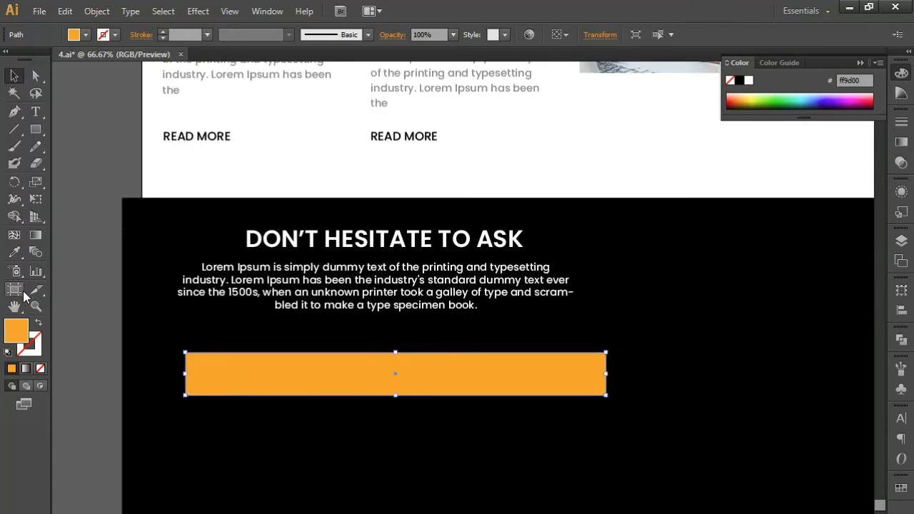
click(14, 252)
click(279, 236)
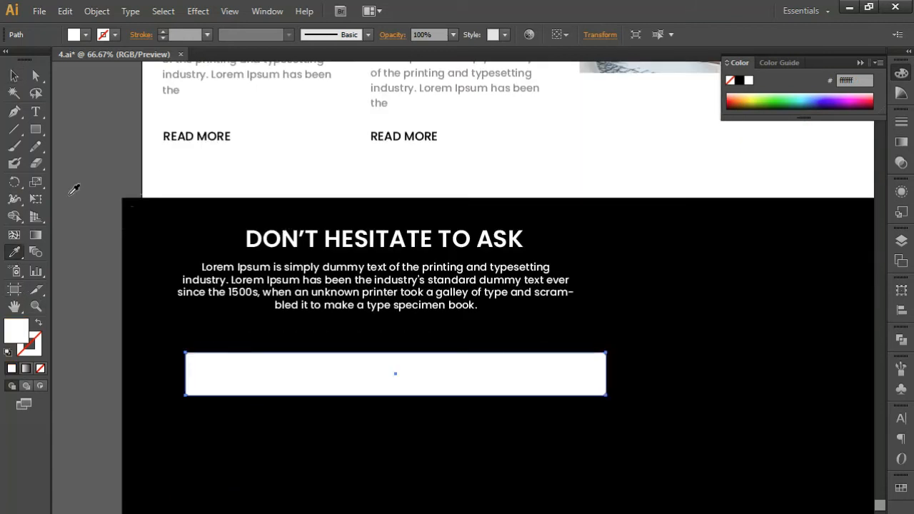
click(18, 76)
click(71, 392)
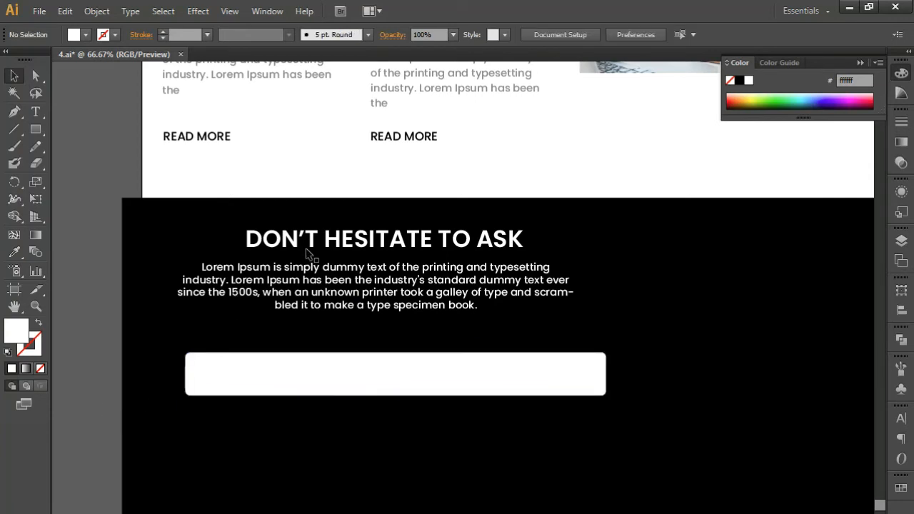
Duplicate the first card's READ MORE text, color the copy white, and place it at the left end of the white bar.
click(205, 143)
drag(203, 143, 204, 180)
click(17, 251)
click(260, 160)
click(15, 75)
drag(172, 180, 176, 241)
drag(190, 288, 210, 382)
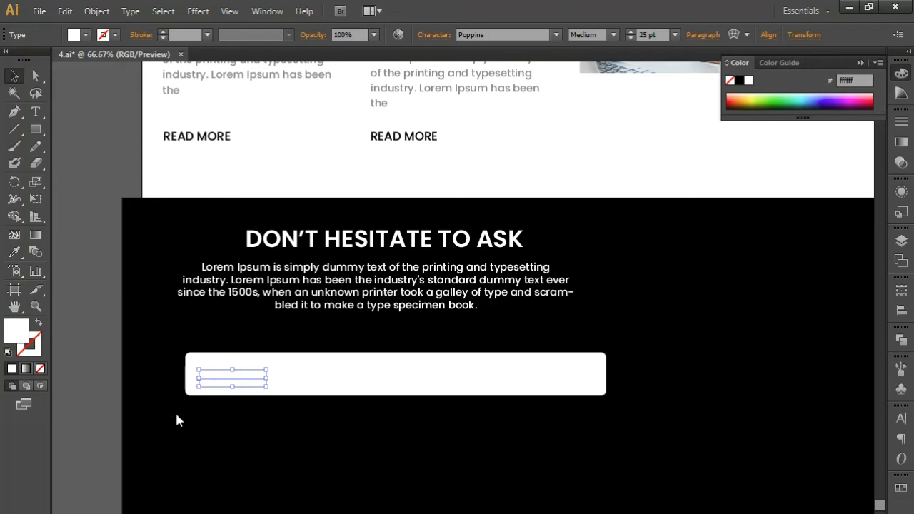
Color the READ MORE copy on the white bar gray 706d6d and bring it in front of the bar.
drag(265, 509, 270, 472)
click(605, 380)
right_click(257, 373)
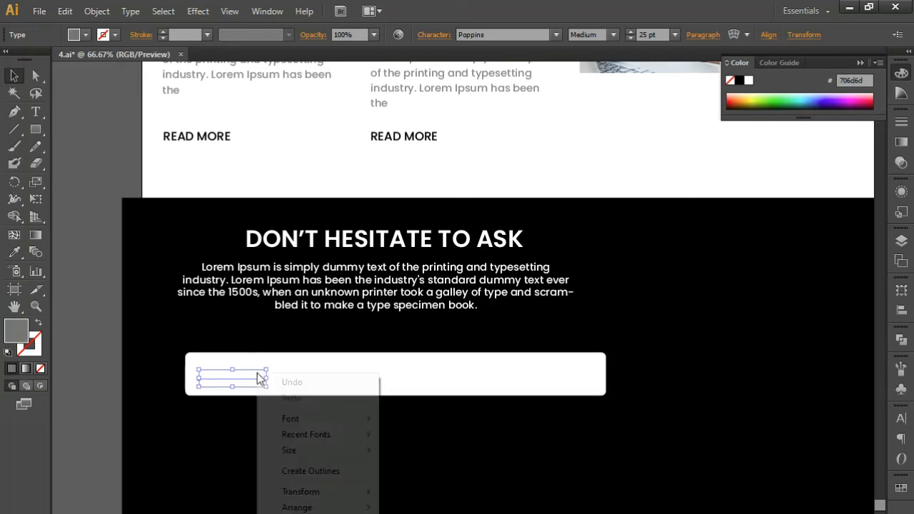
click(414, 512)
right_click(228, 373)
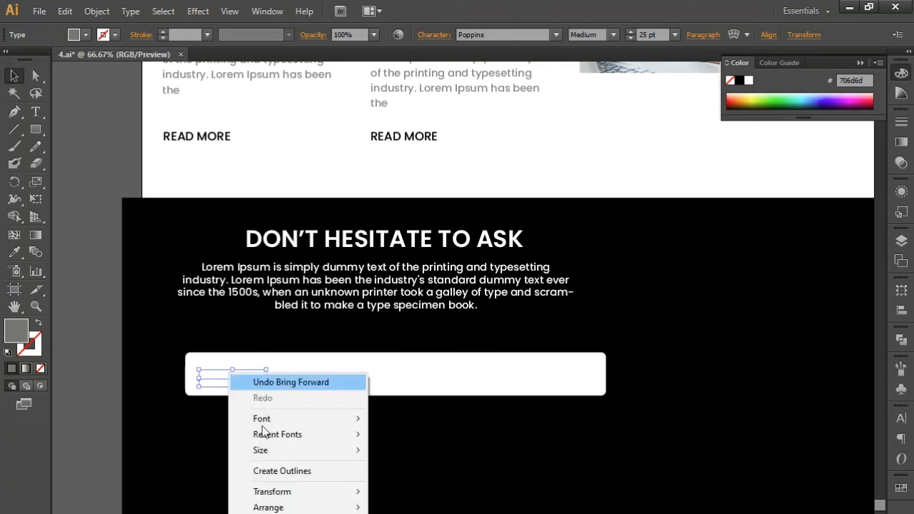
mouse_move(300, 508)
click(418, 508)
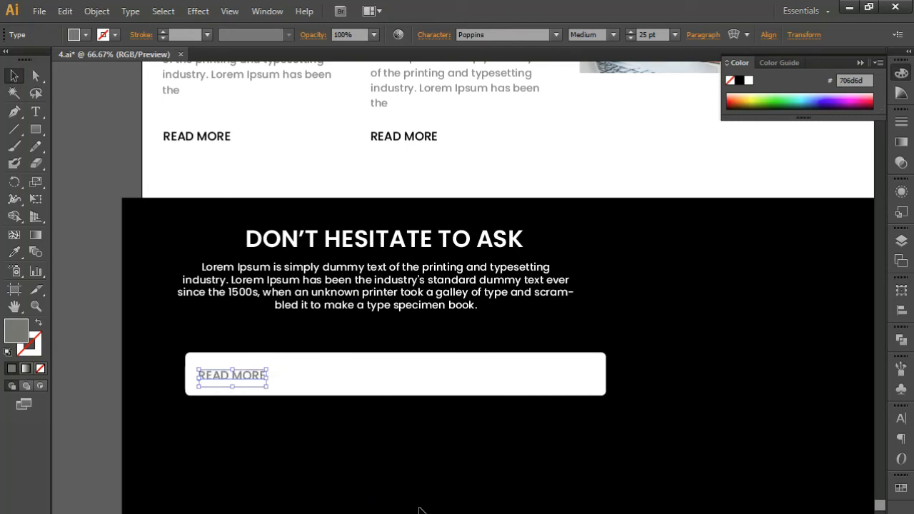
Replace the READ MORE copy on the white bar with the label NAME*.
double_click(241, 373)
key(ctrl+a)
text(N)
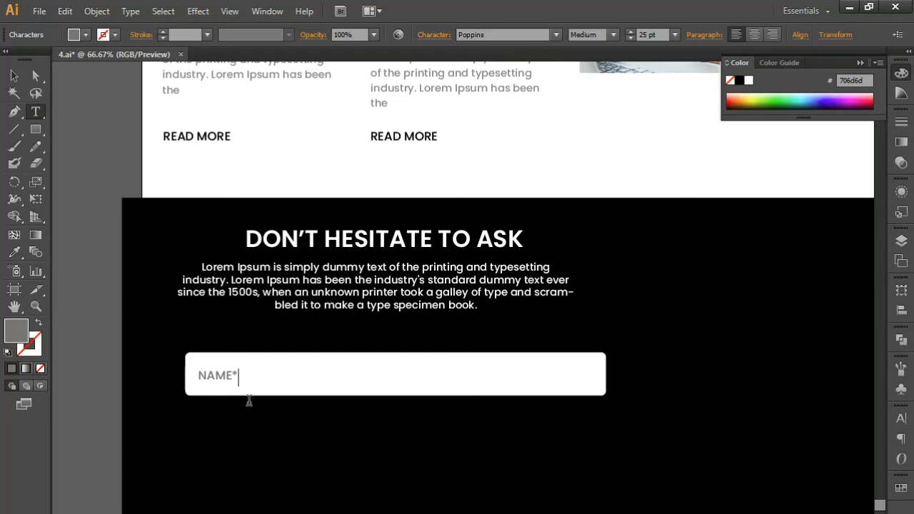
text(AME*)
click(16, 78)
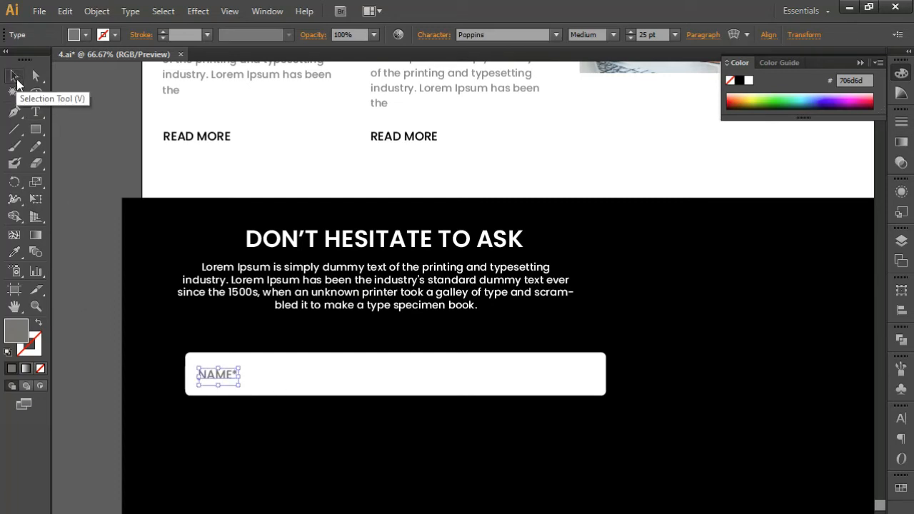
click(110, 376)
Duplicate the NAME* label and its white bar directly below, leaving a narrow gap between the two fields.
scroll(139, 388, down, 3)
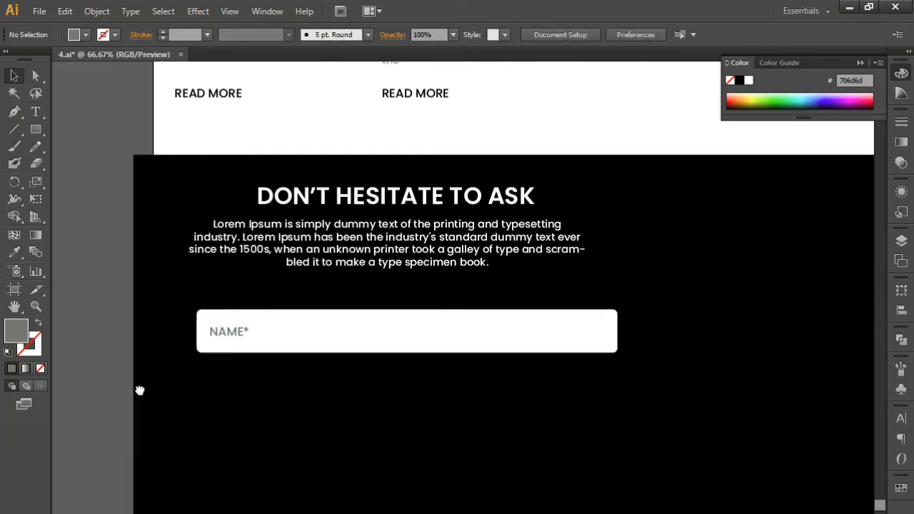
click(235, 297)
shift+click(322, 292)
drag(322, 292, 319, 341)
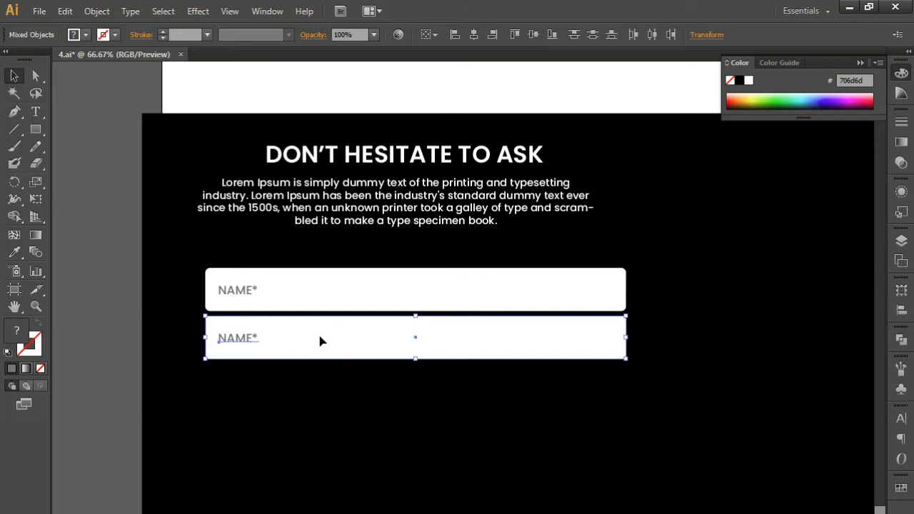
key(Down)
key(Down)
key(Down)
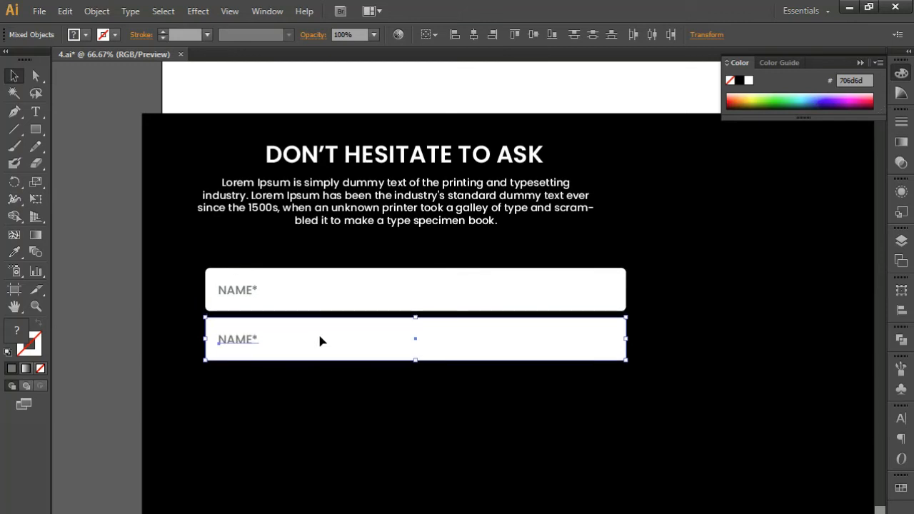
click(106, 329)
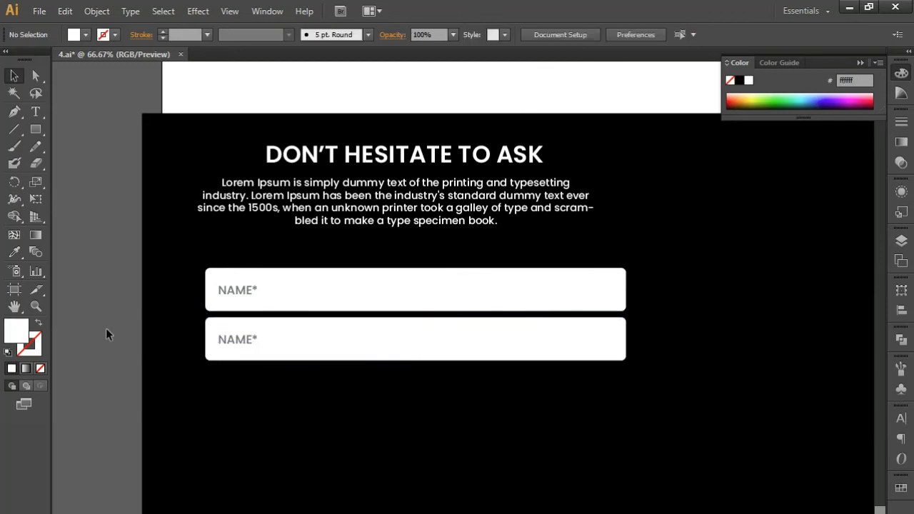
Change the second field's label to EMAIL*.
double_click(237, 340)
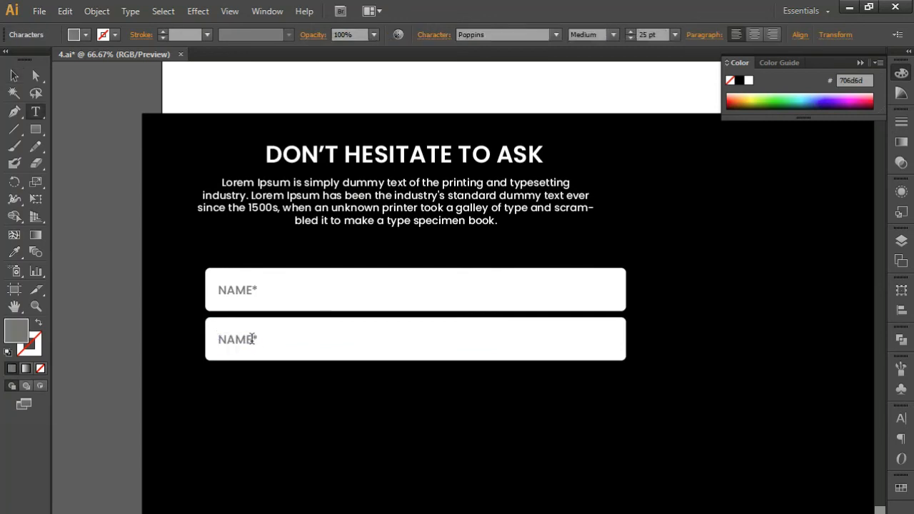
drag(252, 339, 204, 333)
text(EMAIL*)
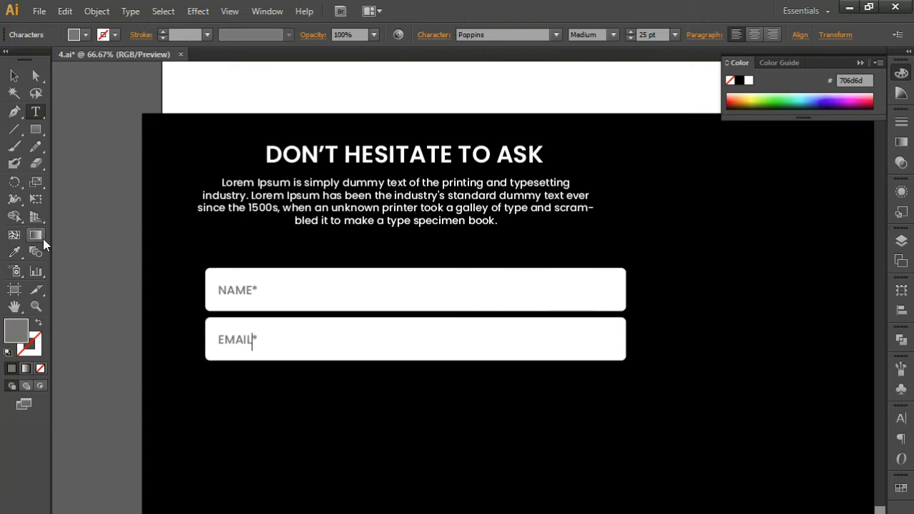
click(16, 76)
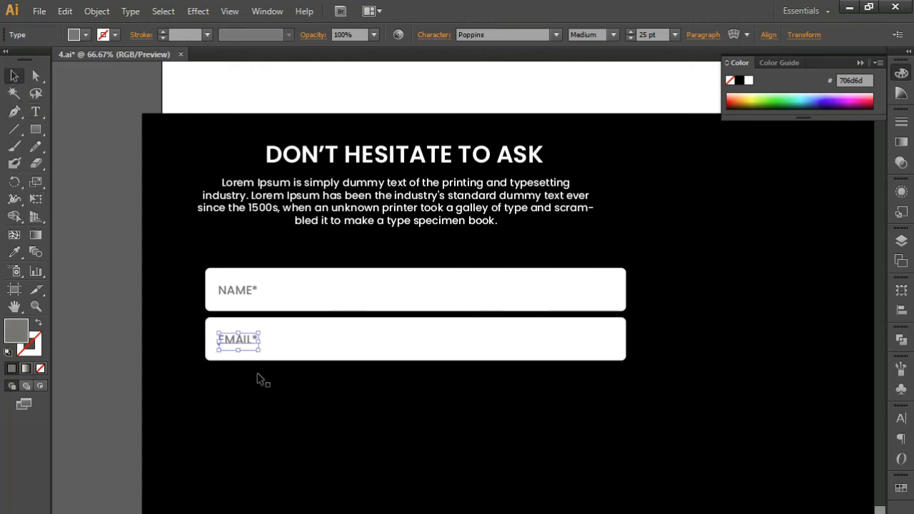
Duplicate the EMAIL* field with its bar directly below and change the copy's label to SUBJECT*.
drag(314, 350, 321, 394)
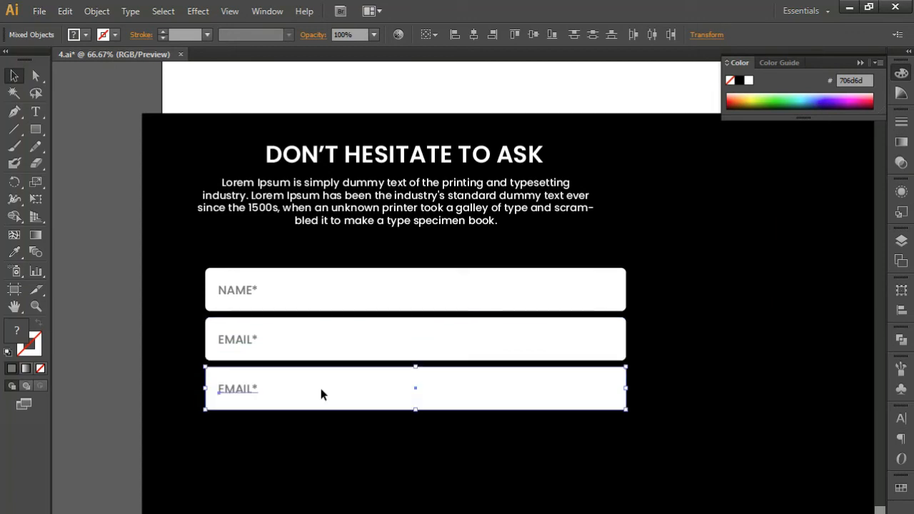
click(117, 341)
key(t)
click(244, 391)
drag(251, 392, 200, 398)
text(S)
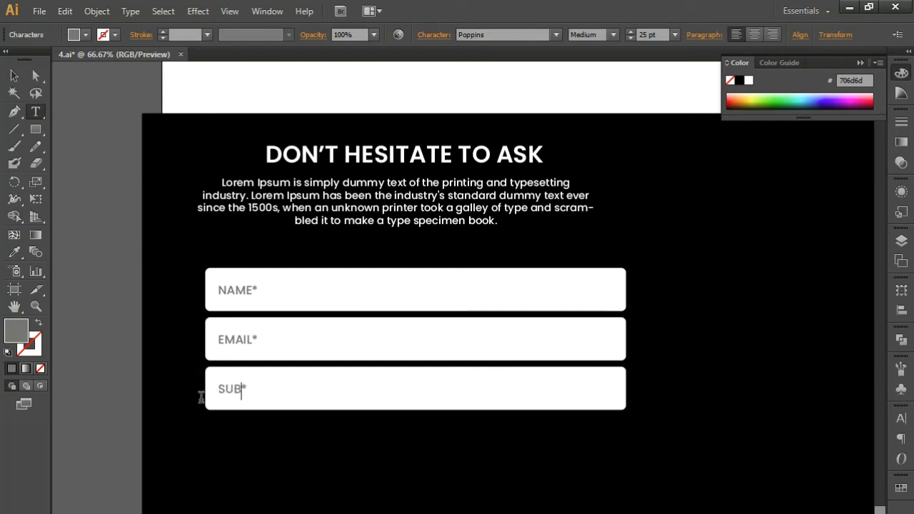
text(UBJECY)
key(BackSpace)
text(T)
click(14, 91)
click(14, 75)
Duplicate the SUBJECT* label and its white bar directly below as a fourth field with the same gap.
drag(528, 389, 453, 388)
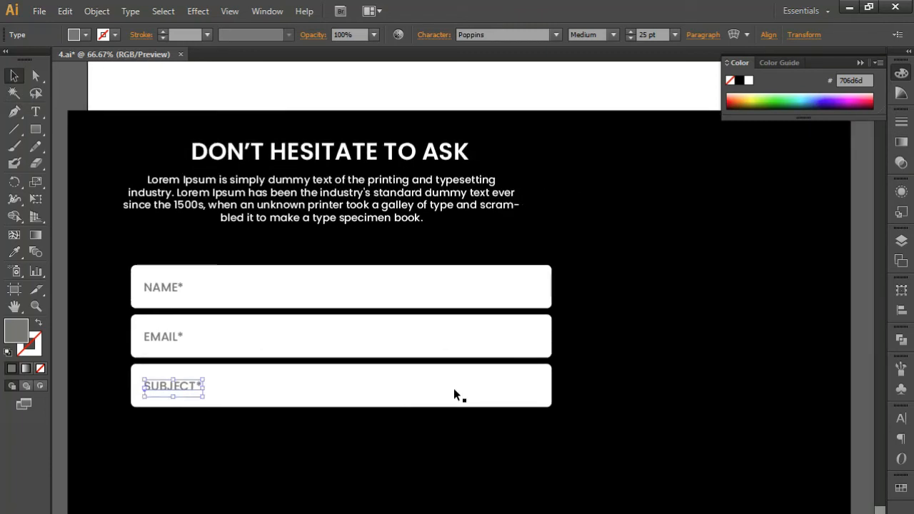
shift+click(389, 368)
drag(349, 402, 363, 390)
click(65, 403)
Extend the black section rectangle downward and stretch the fourth field's white bar downward to about four times its height.
click(312, 495)
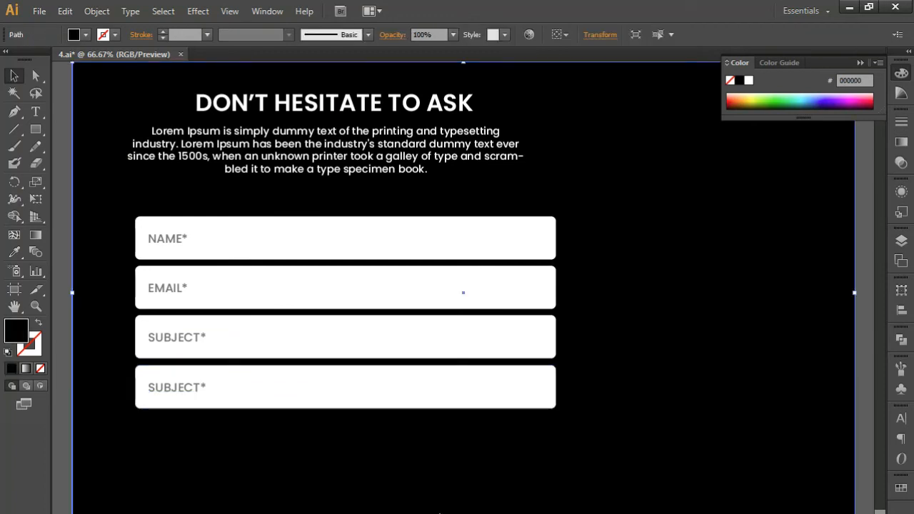
drag(463, 513, 464, 513)
click(299, 407)
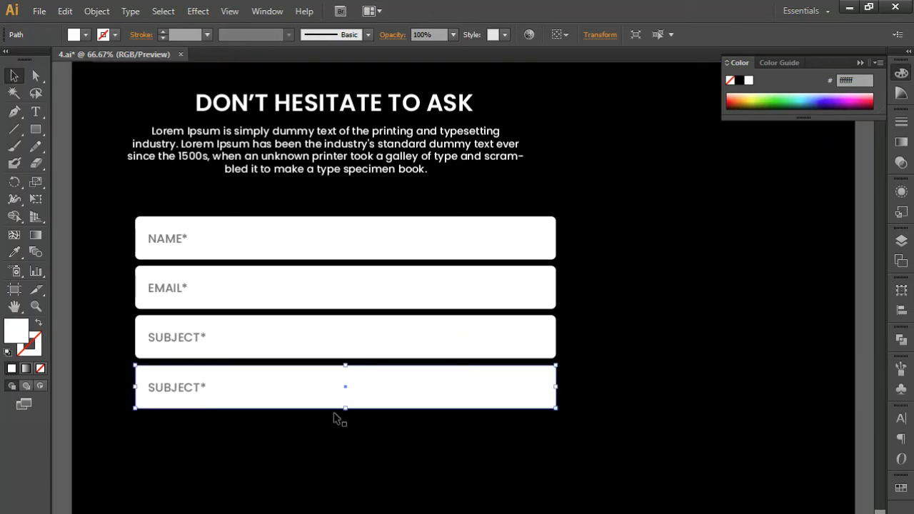
drag(345, 408, 344, 513)
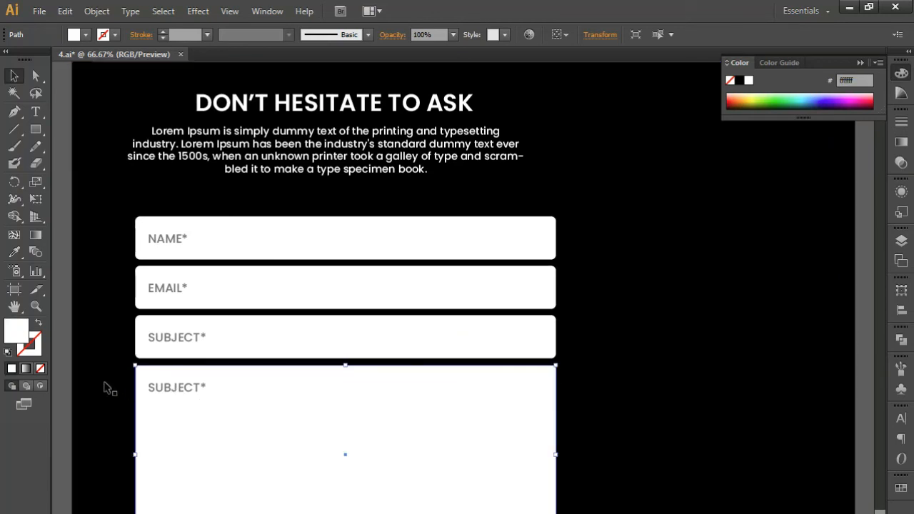
click(63, 359)
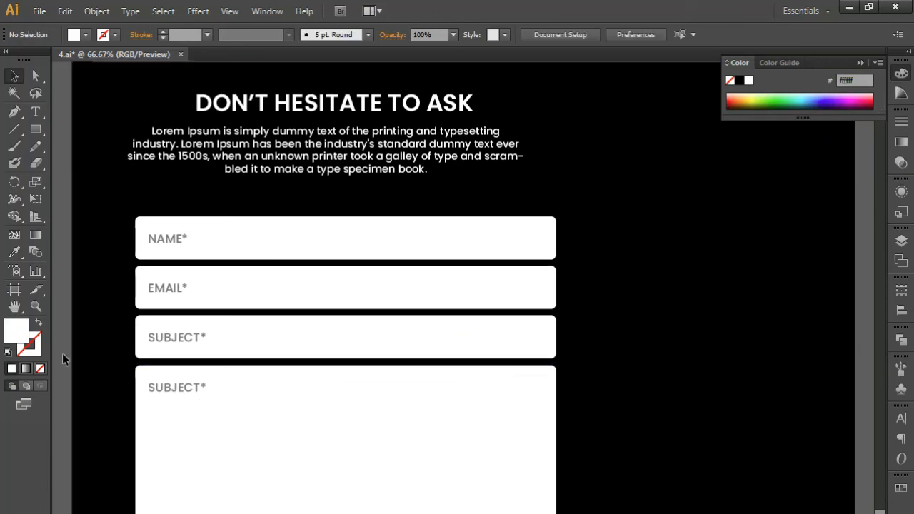
Change the tall fourth field's label to MESSAGE*.
double_click(190, 388)
drag(202, 387, 147, 386)
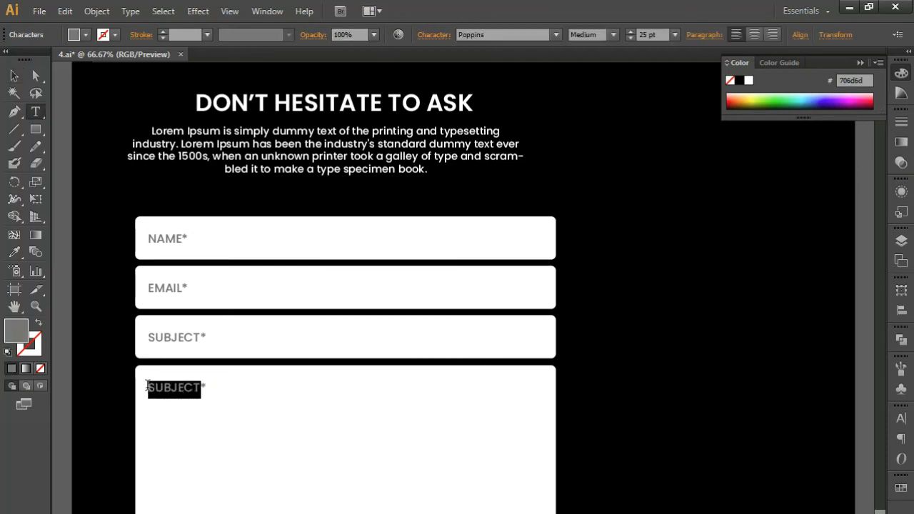
text(MESSAGE*)
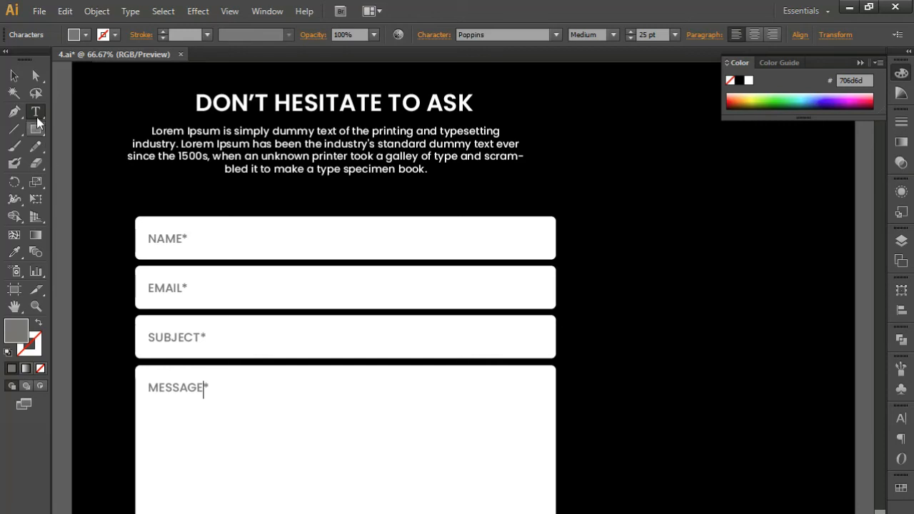
click(13, 75)
Nudge the white paragraph under the DON'T HESITATE TO ASK heading slightly right and down.
key(space)
drag(168, 292, 219, 281)
scroll(199, 292, up, 3)
click(338, 218)
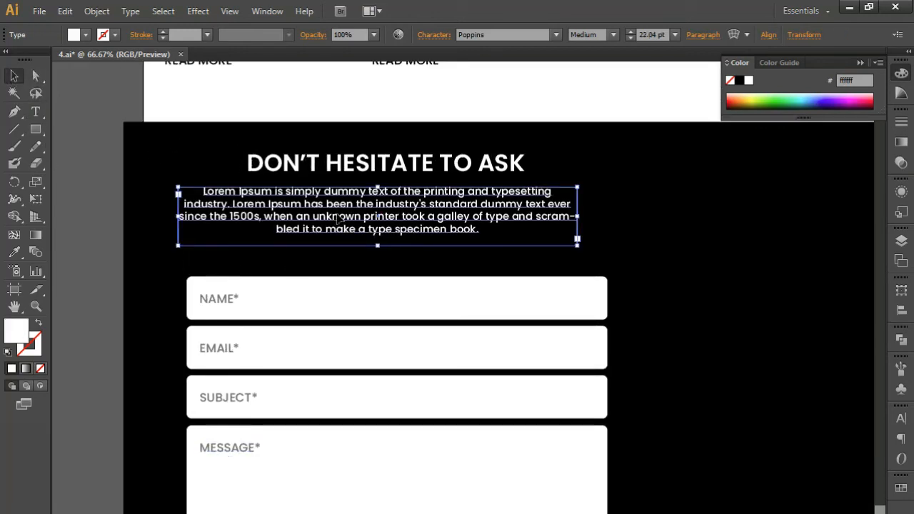
key(Right)
key(Right)
key(Right)
key(Right)
key(Right)
key(Right)
key(Right)
key(Right)
key(Right)
key(Right)
key(Down)
key(Down)
key(Down)
key(Down)
key(Down)
key(Down)
key(Down)
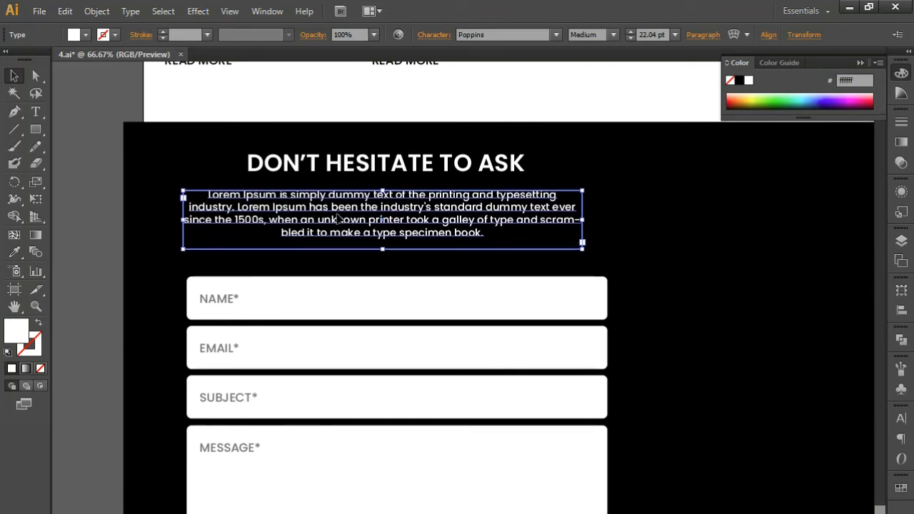
key(Right)
key(Right)
key(Right)
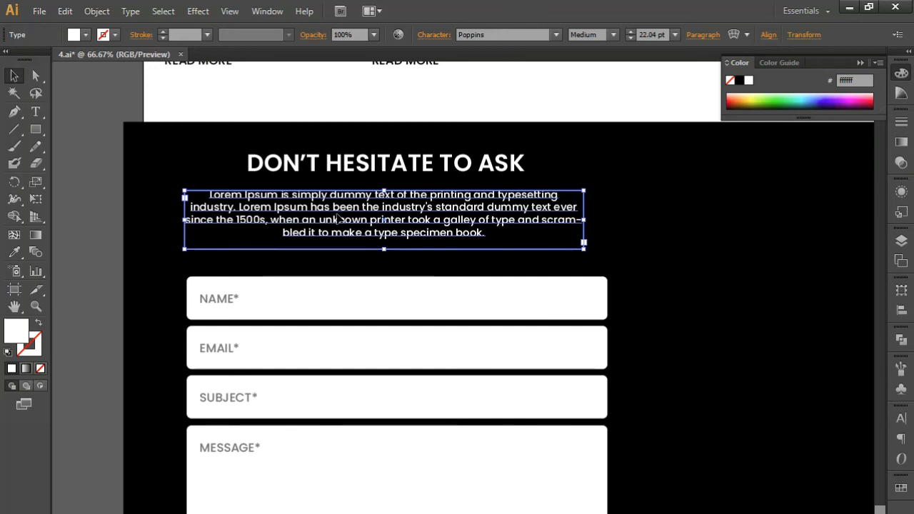
Duplicate the SUBJECT* field with its bar below the MESSAGE* box and nudge it up to match the field spacing.
drag(314, 320, 328, 202)
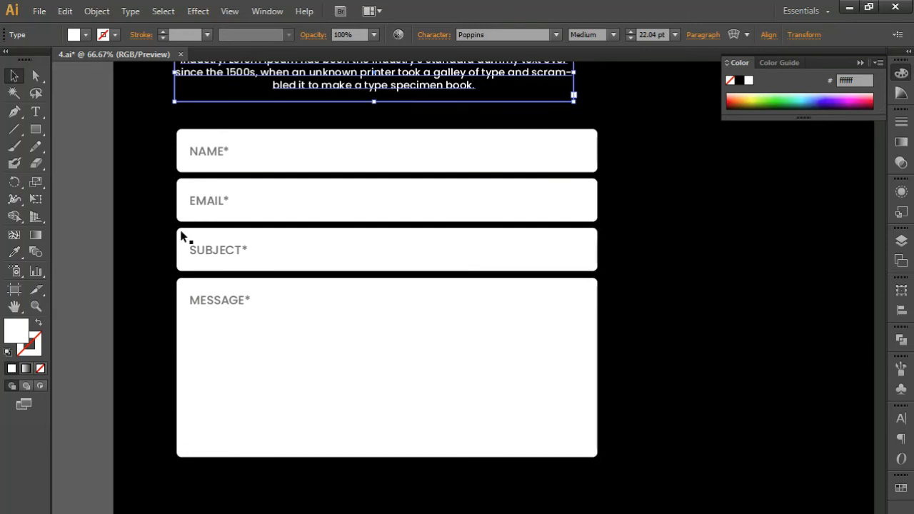
click(225, 255)
shift+click(312, 261)
drag(422, 259, 407, 169)
drag(401, 218, 419, 401)
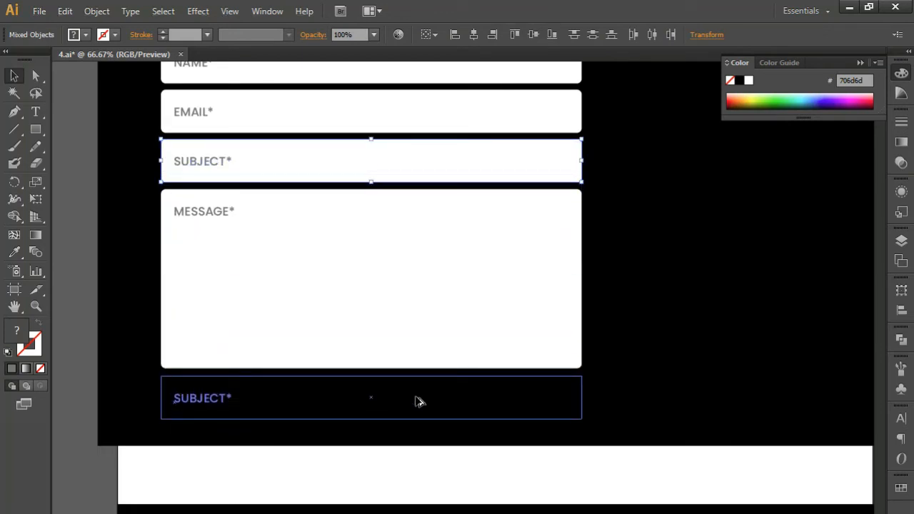
drag(418, 402, 417, 401)
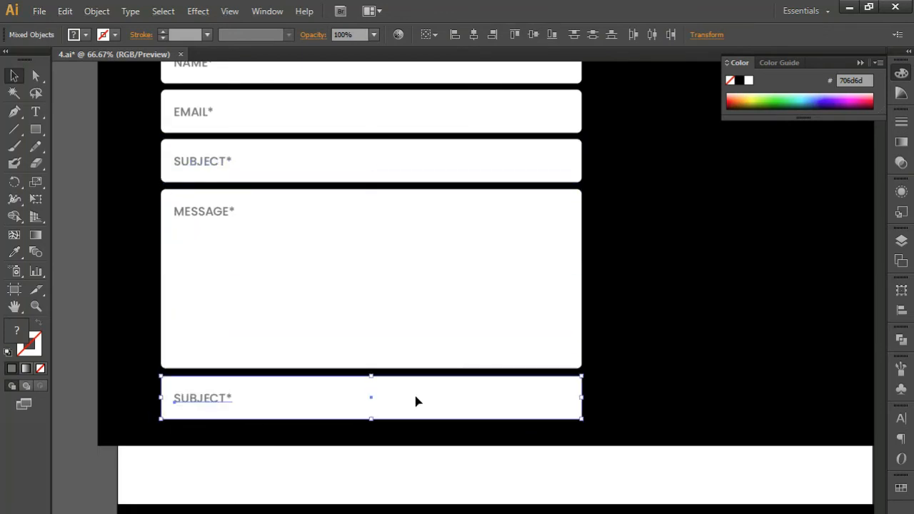
key(Up)
key(Up)
key(Up)
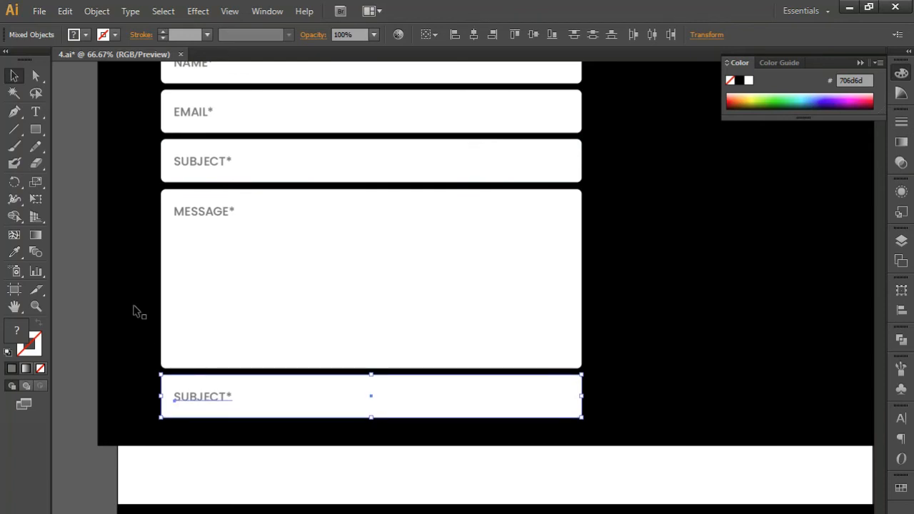
click(77, 269)
Fill the bottom bar with the orange sampled from the line under the first card's heading, leaving it without a stroke.
click(288, 398)
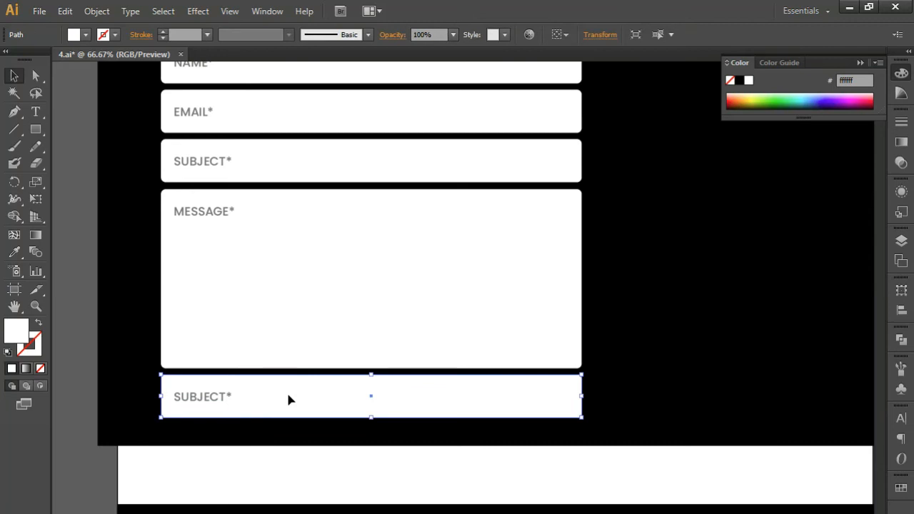
click(14, 251)
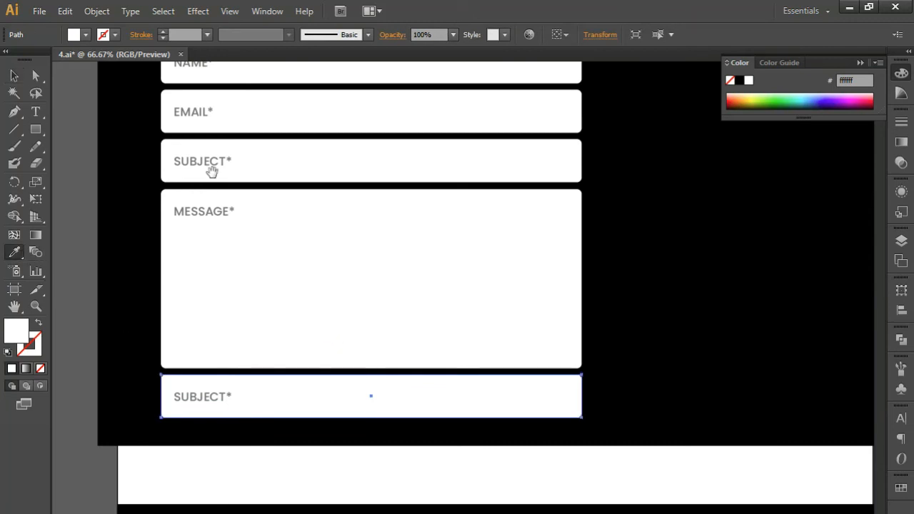
scroll(207, 186, up, 10)
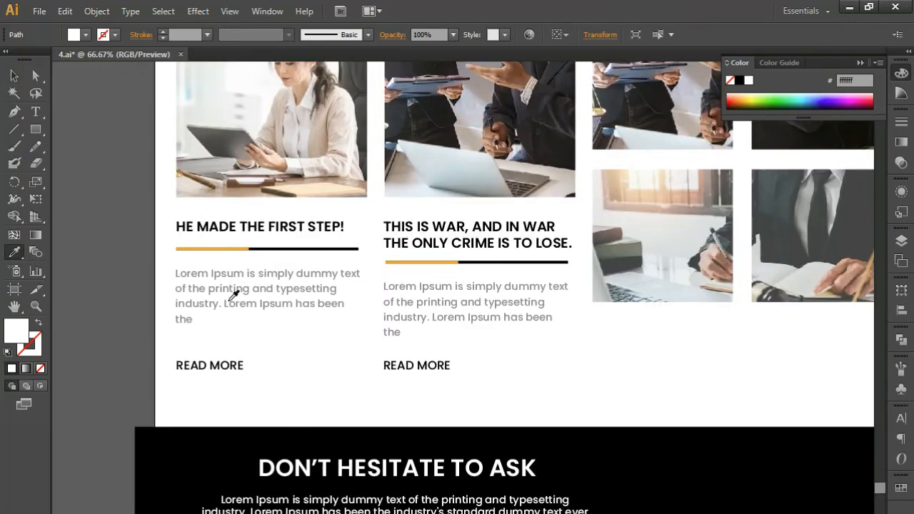
click(202, 248)
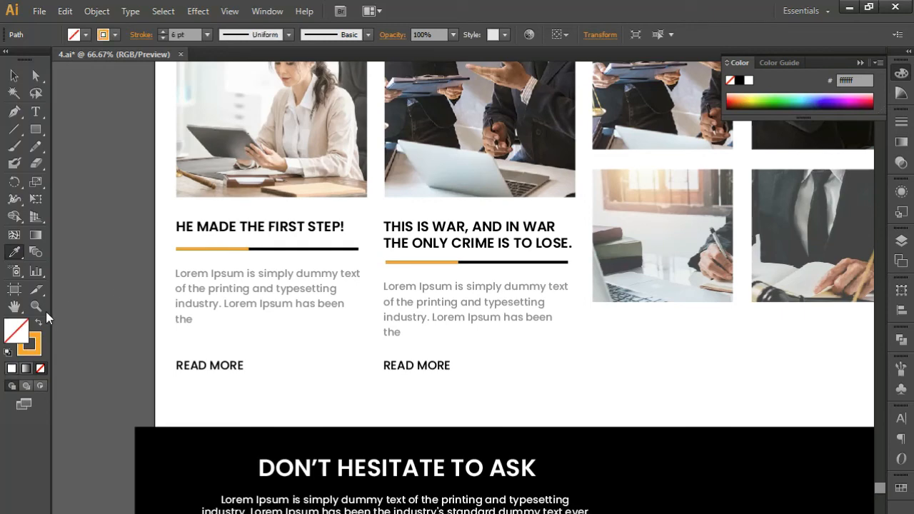
click(15, 75)
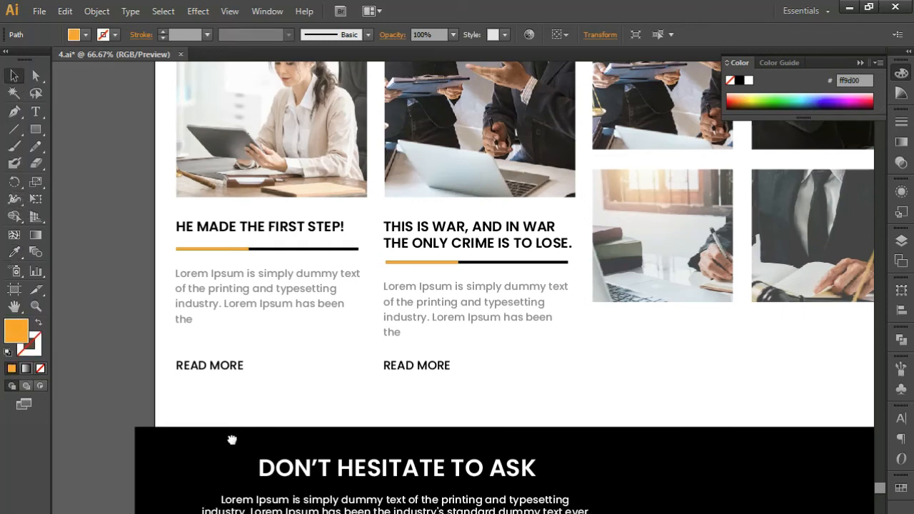
Color the SUBJECT* text on the orange bar white.
scroll(230, 435, down, 5)
drag(307, 508, 269, 274)
click(198, 443)
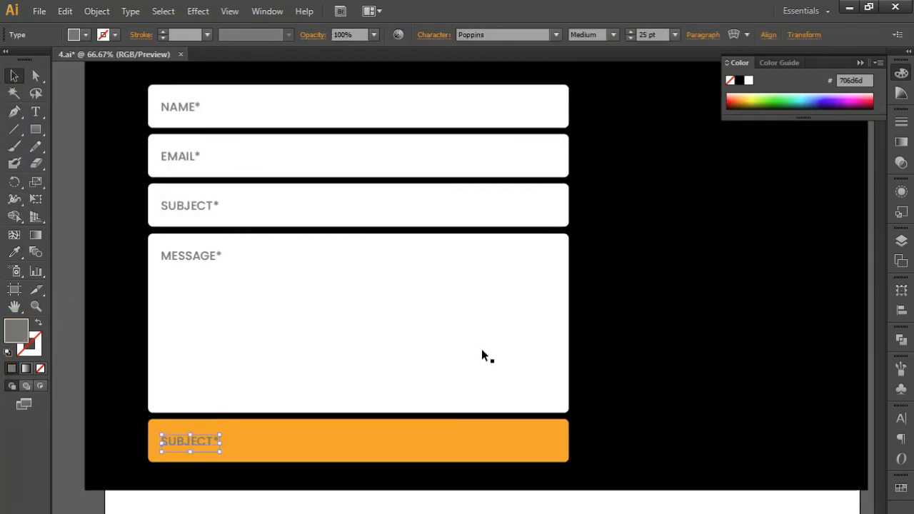
click(740, 80)
click(748, 80)
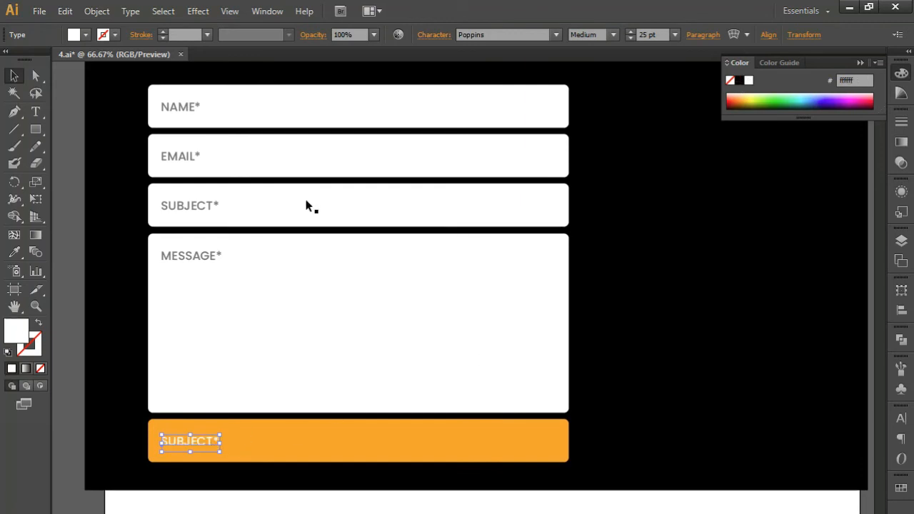
Set the SUBJECT* text on the orange bar to Bold, enlarge it to about 49.5 pt and move it toward the bar's middle.
click(612, 34)
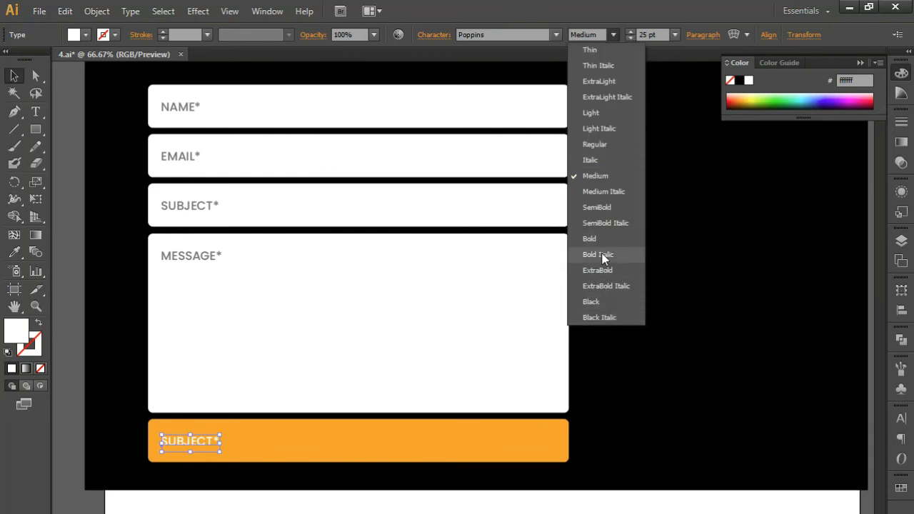
click(606, 276)
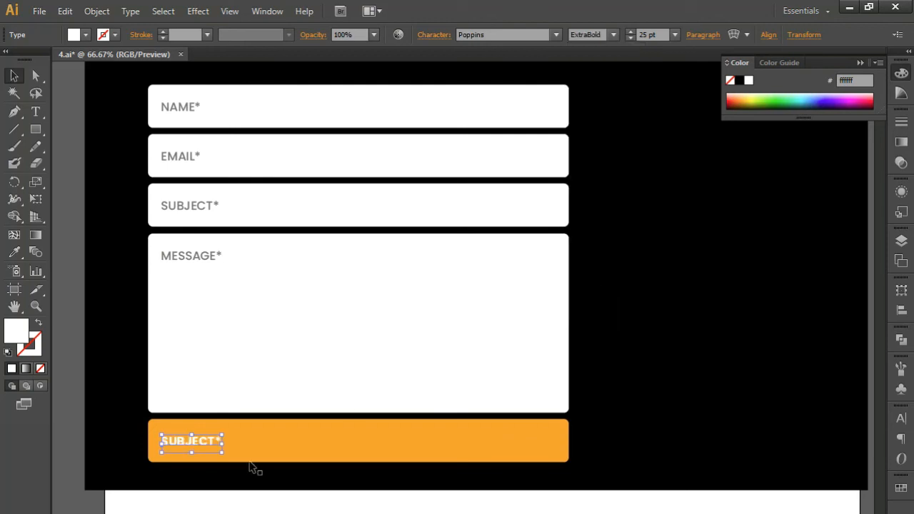
double_click(223, 449)
drag(248, 455, 281, 469)
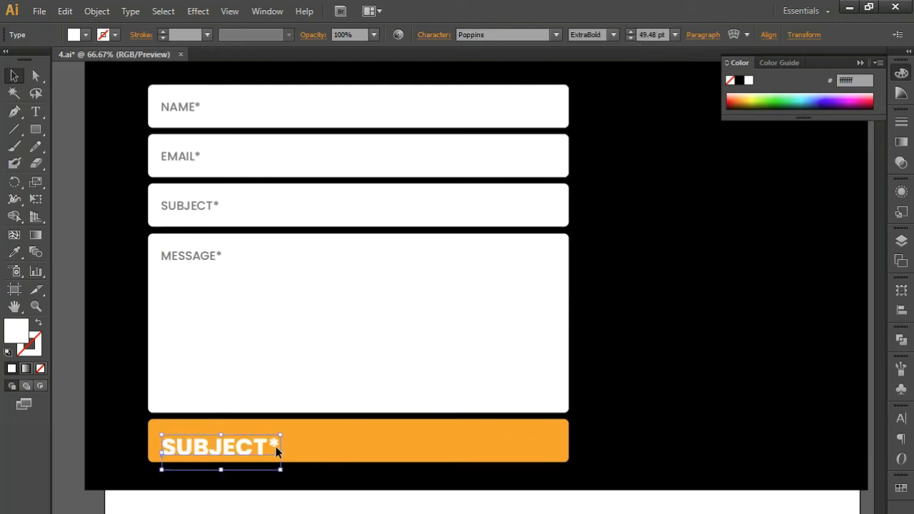
click(612, 35)
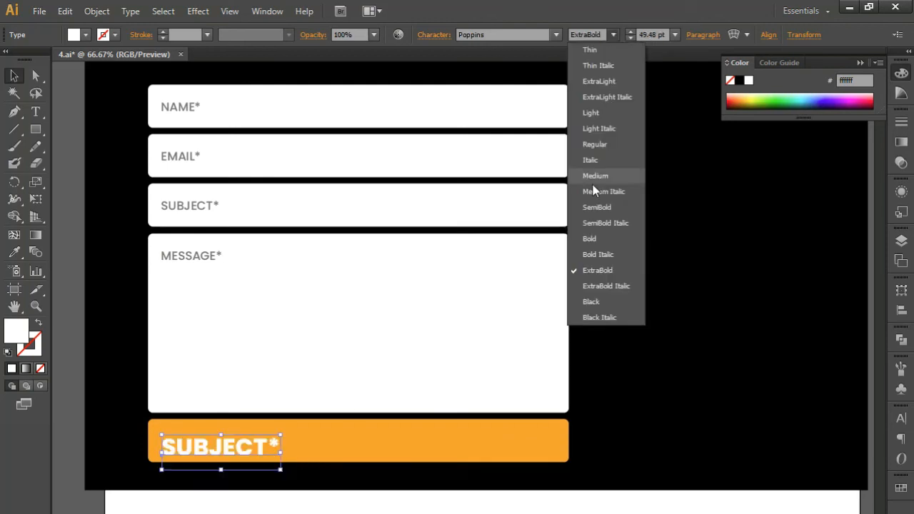
click(601, 241)
drag(271, 453, 376, 443)
Replace the text on the orange bar with SUBMIT.
double_click(375, 444)
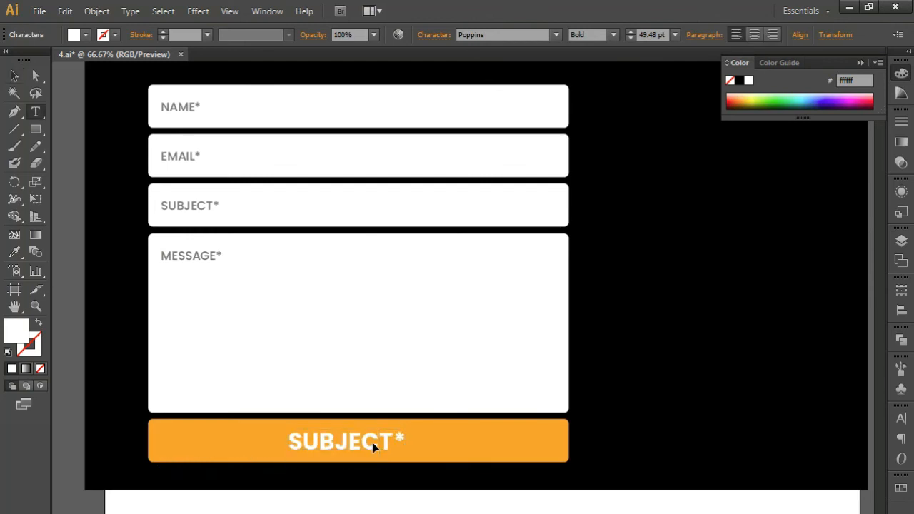
key(ctrl+a)
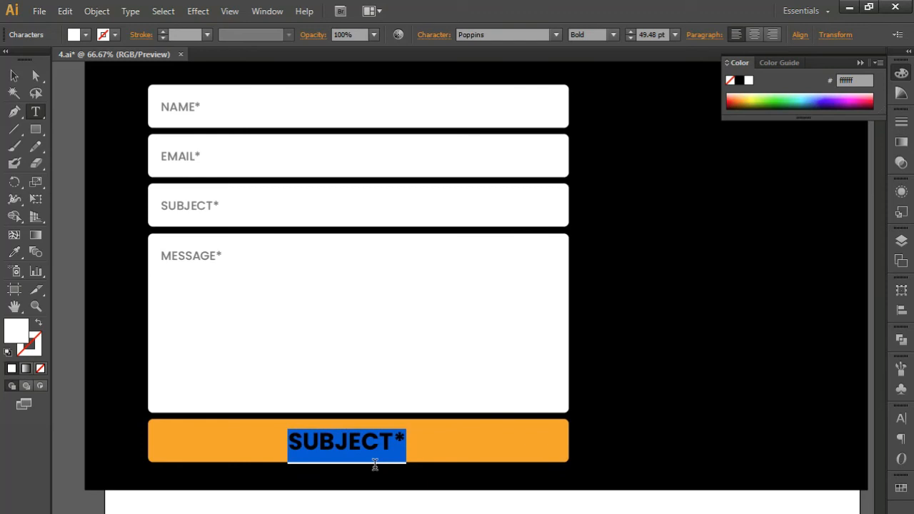
text(SUV)
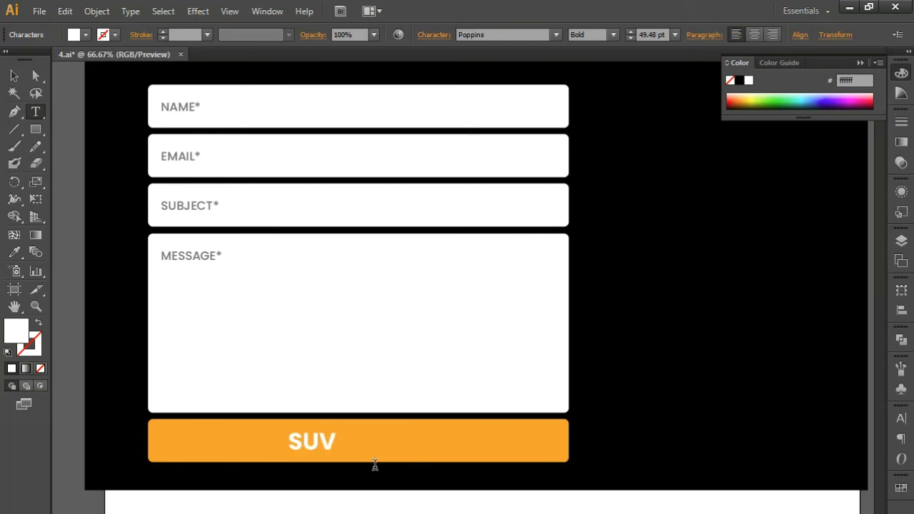
key(BackSpace)
text(BMIT)
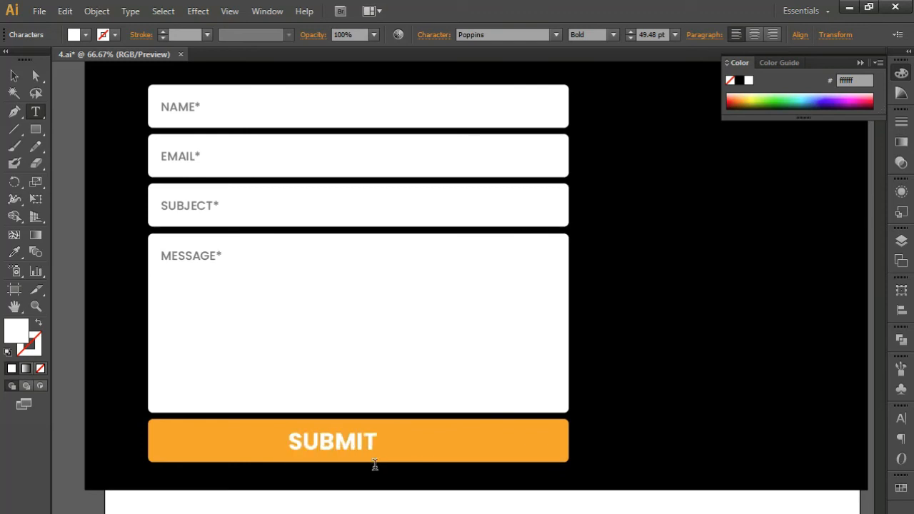
click(15, 80)
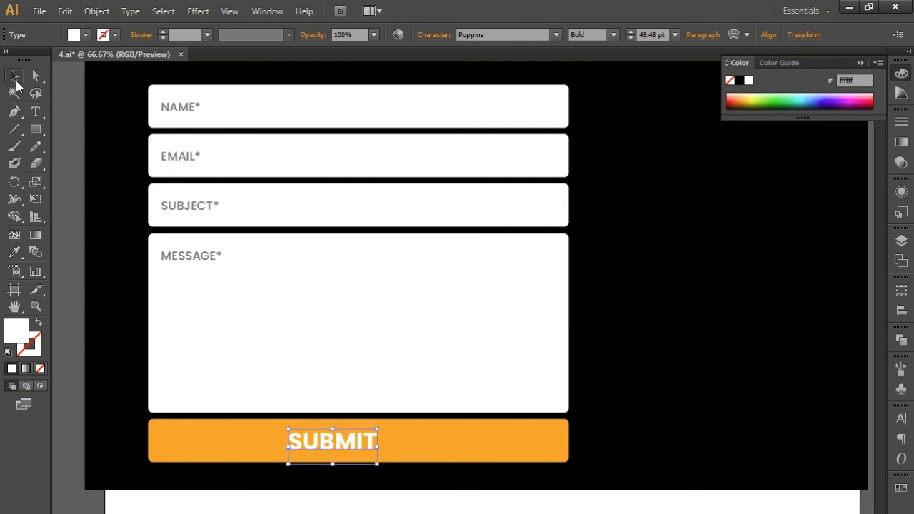
Center the SUBMIT text horizontally and vertically on the orange bar.
key(shift+Right)
key(shift+Right)
key(Up)
key(Up)
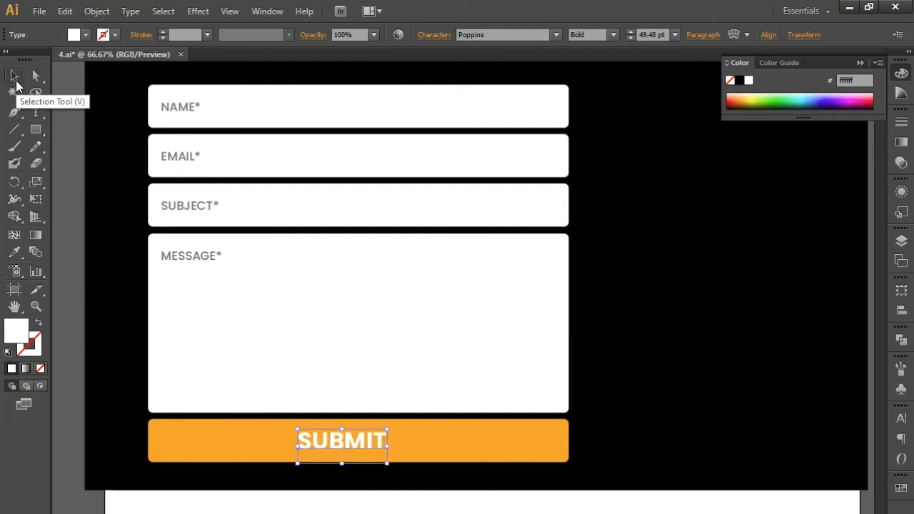
click(67, 290)
drag(405, 355, 371, 348)
drag(312, 436, 331, 437)
key(Left)
key(Left)
key(Left)
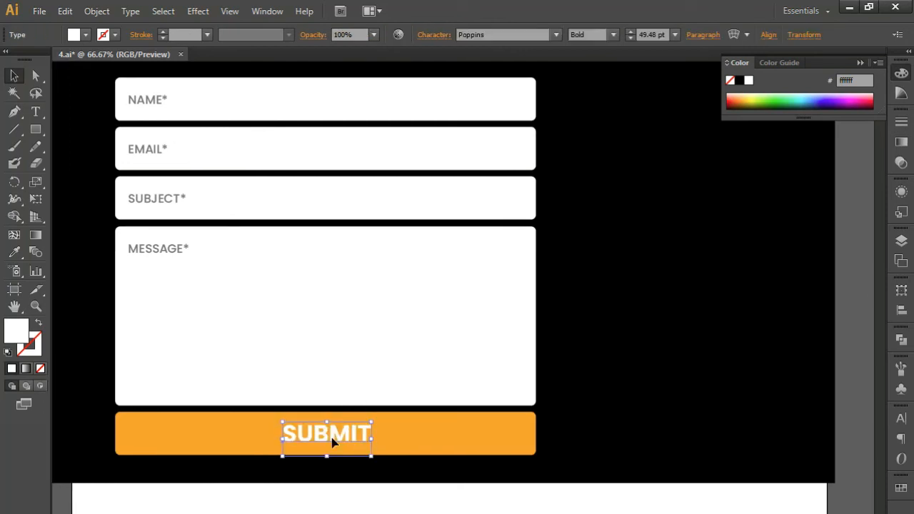
key(Down)
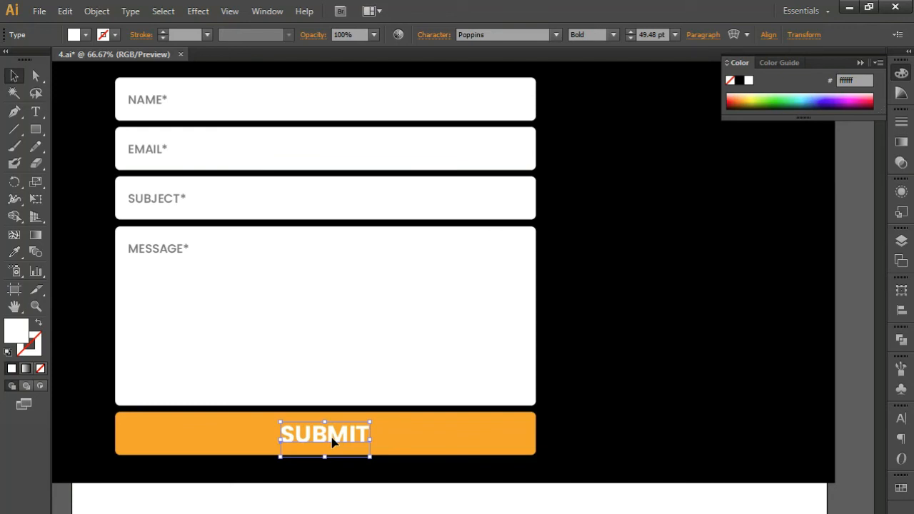
Extend the bottom edge of the black background rectangle downward to leave more space below the SUBMIT button.
click(290, 479)
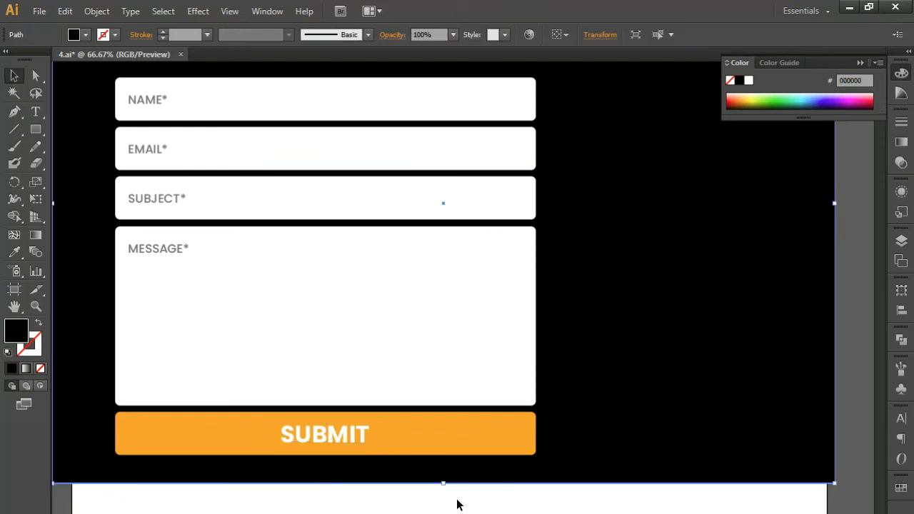
drag(444, 485, 443, 513)
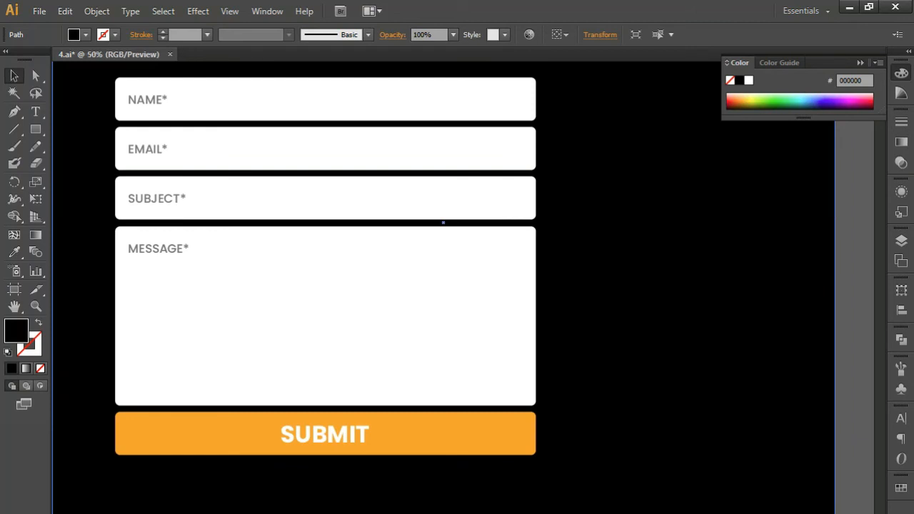
key(ctrl+minus)
drag(360, 273, 325, 356)
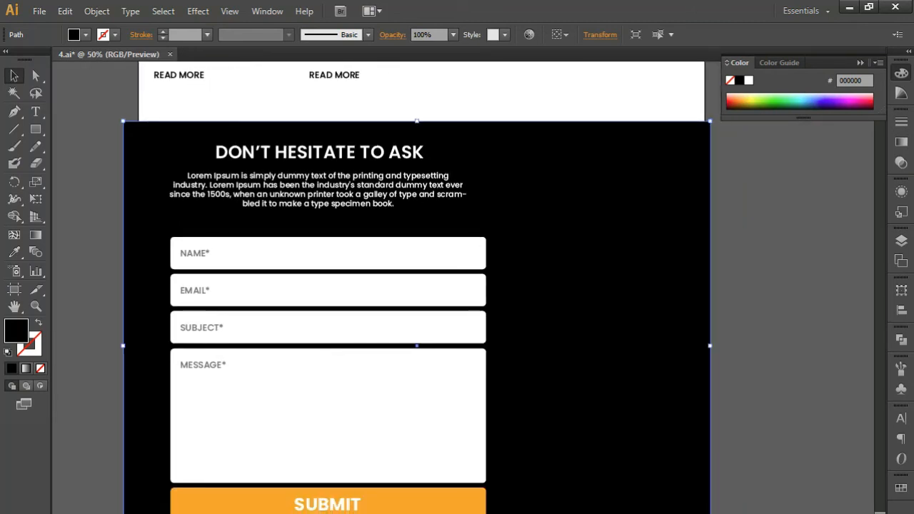
key(ctrl+shift+b)
key(ctrl+shift+b)
key(ctrl+shift+a)
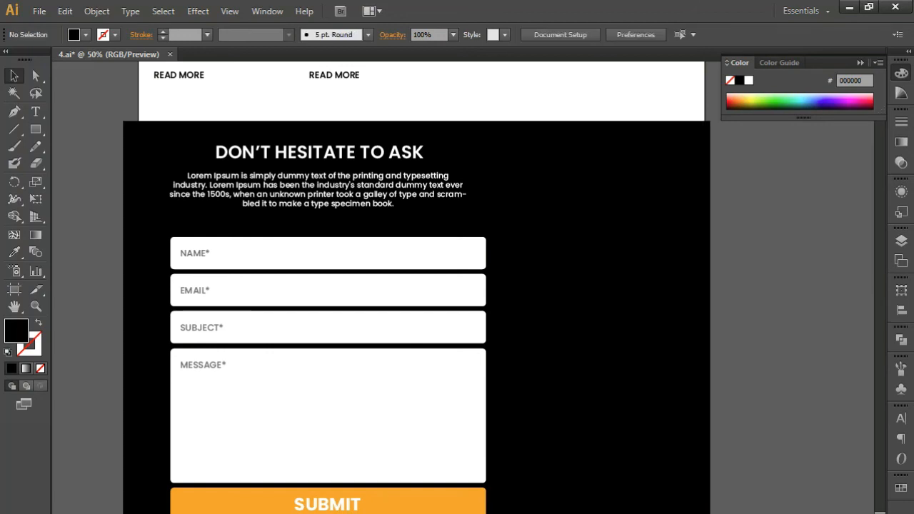
click(597, 300)
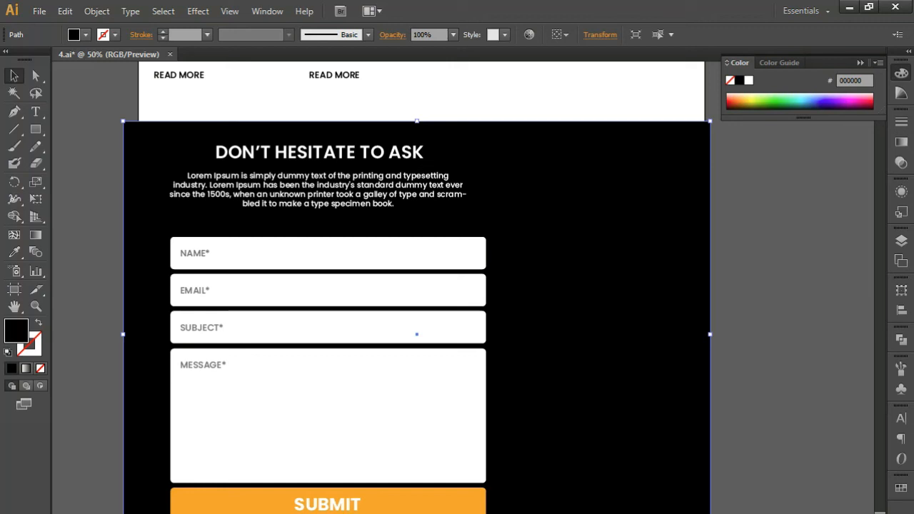
key(ctrl+shift+b)
Move the photo of the suited lawyer writing beside a gavel from above the page down onto the contact section.
scroll(743, 327, up, 6)
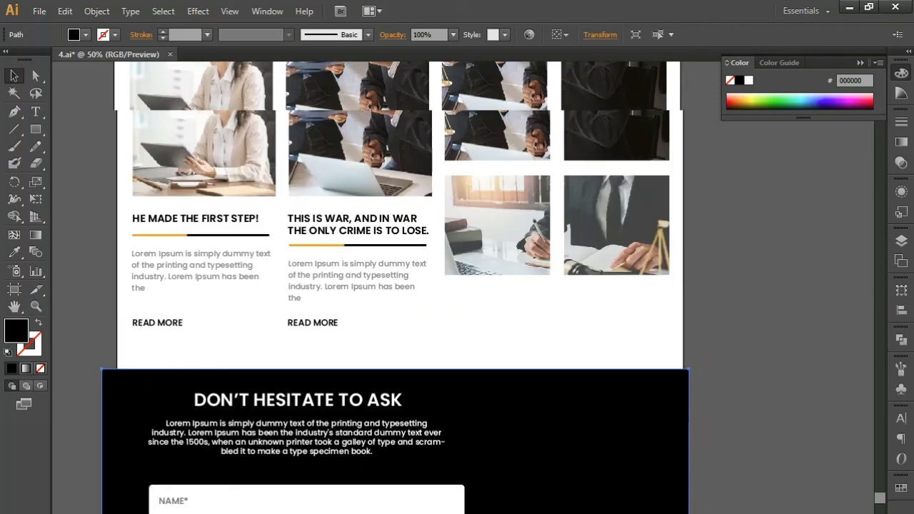
scroll(386, 286, up, 6)
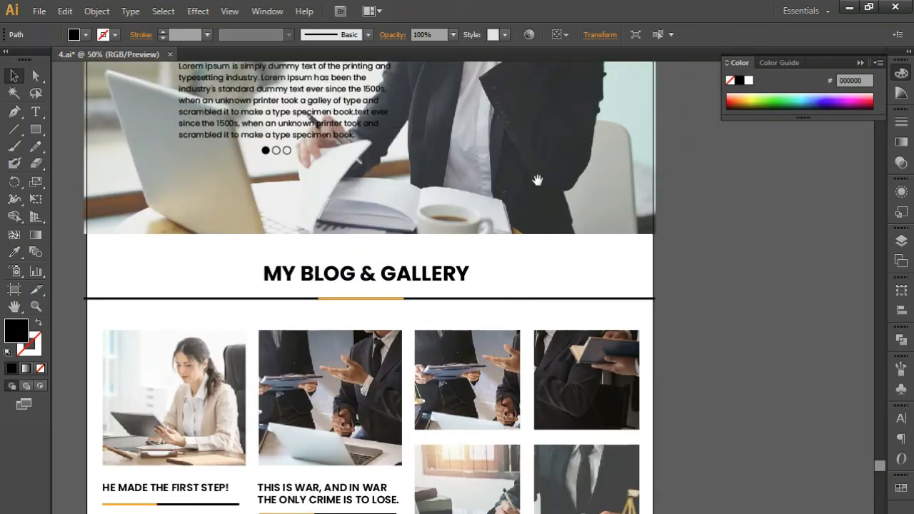
scroll(536, 179, up, 20)
scroll(439, 427, up, 16)
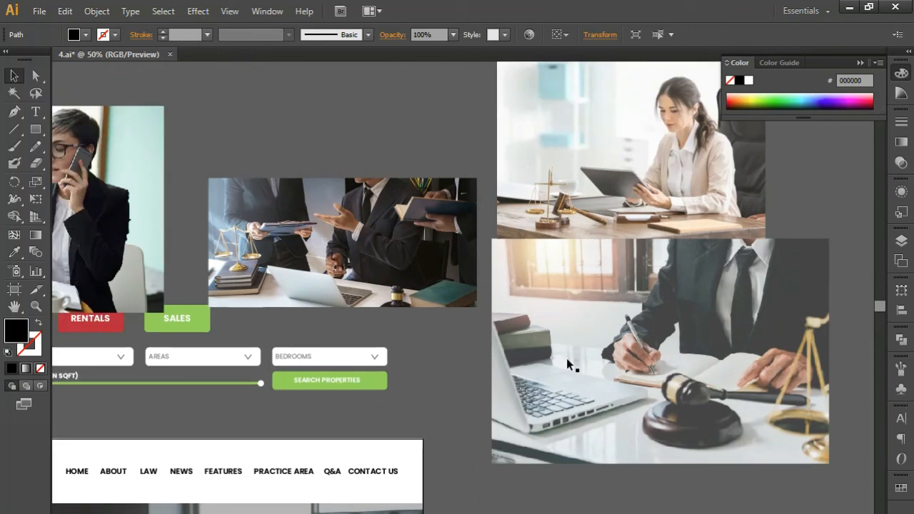
click(616, 382)
scroll(612, 236, down, 8)
drag(611, 236, 624, 513)
drag(437, 513, 475, 161)
drag(625, 237, 545, 513)
drag(551, 502, 621, 154)
drag(611, 358, 644, 242)
drag(662, 180, 647, 513)
drag(623, 513, 822, 292)
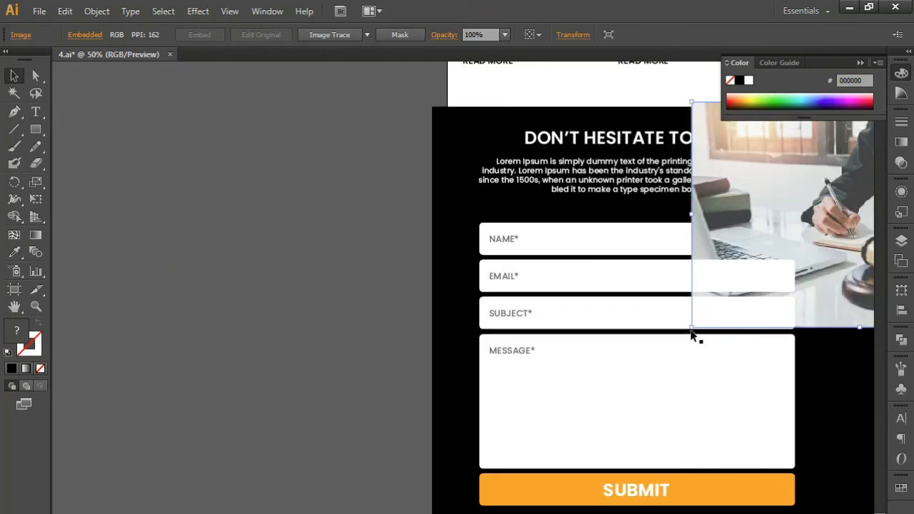
Enlarge the lawyer photo proportionally to cover the contact section and place it directly behind the black rectangle.
drag(693, 328, 379, 513)
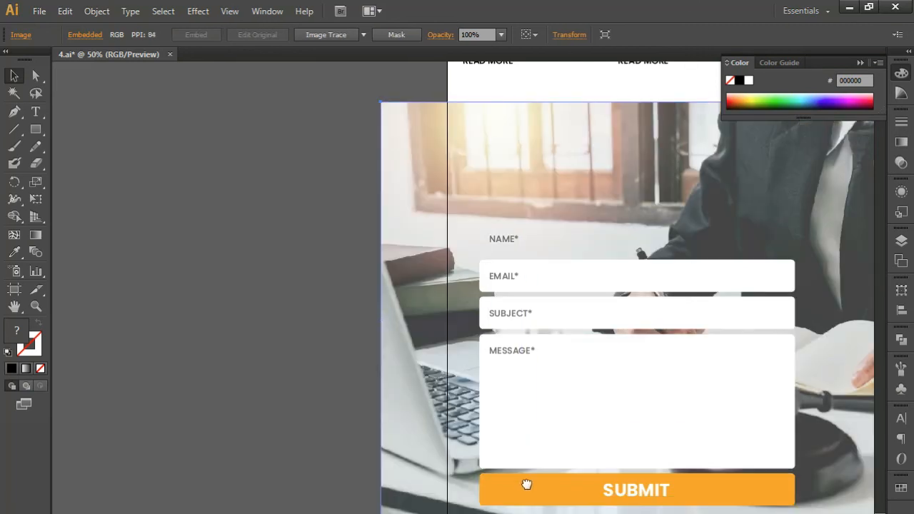
drag(526, 483, 423, 513)
click(210, 436)
click(245, 447)
key(ctrl+x)
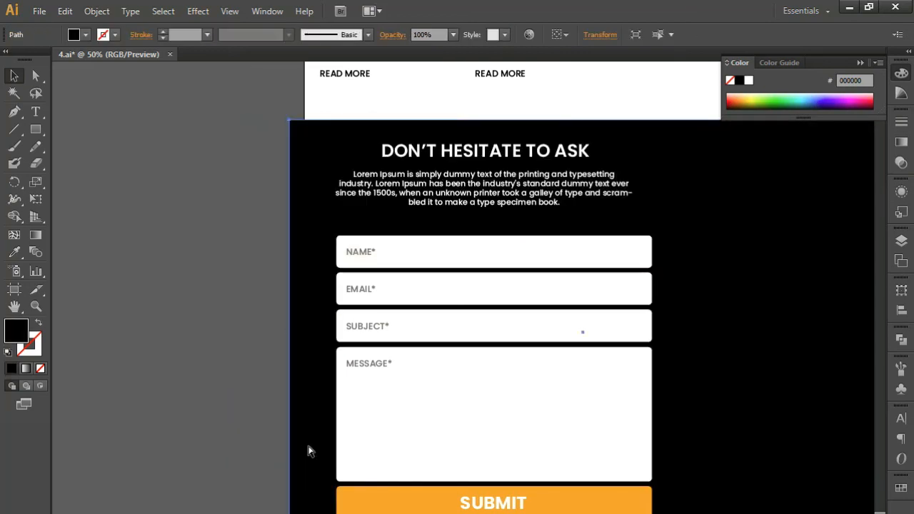
key(ctrl+b)
Clip the lawyer photo to the black rectangle's shape with a clipping mask, keeping a black copy of the rectangle behind it.
click(312, 451)
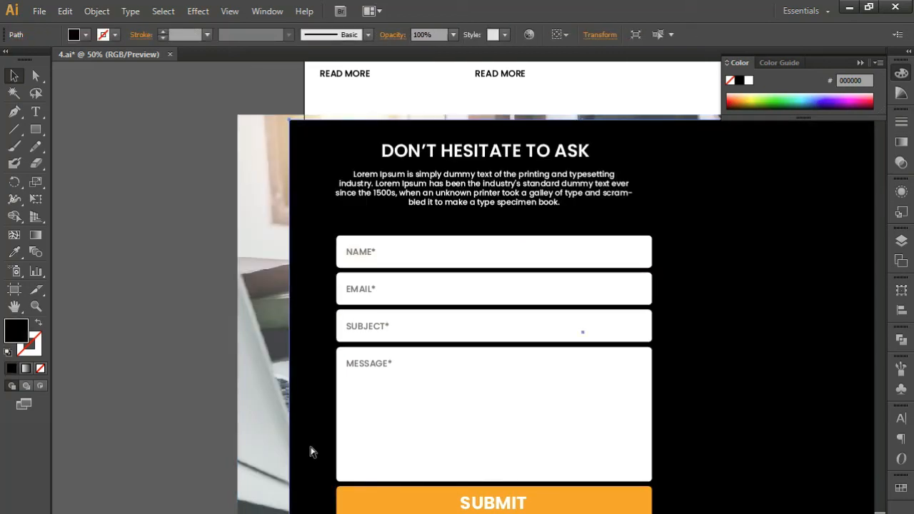
shift+click(265, 431)
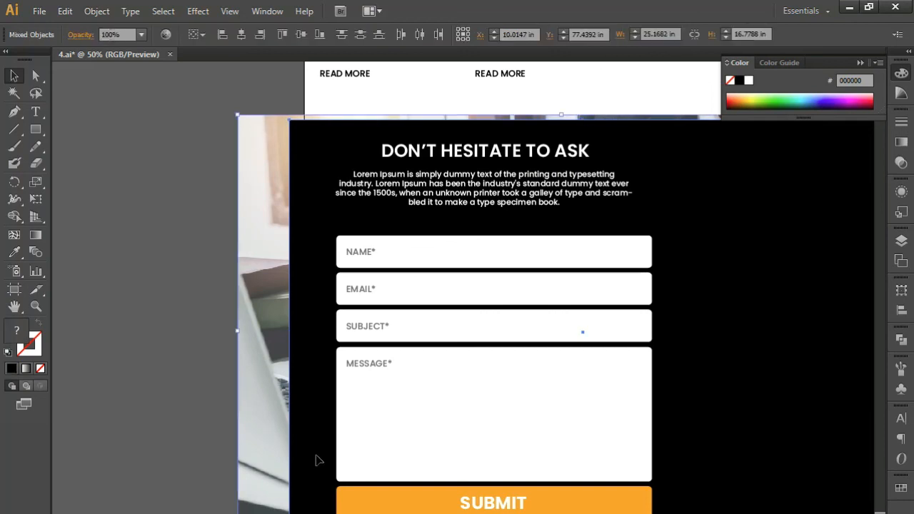
right_click(309, 450)
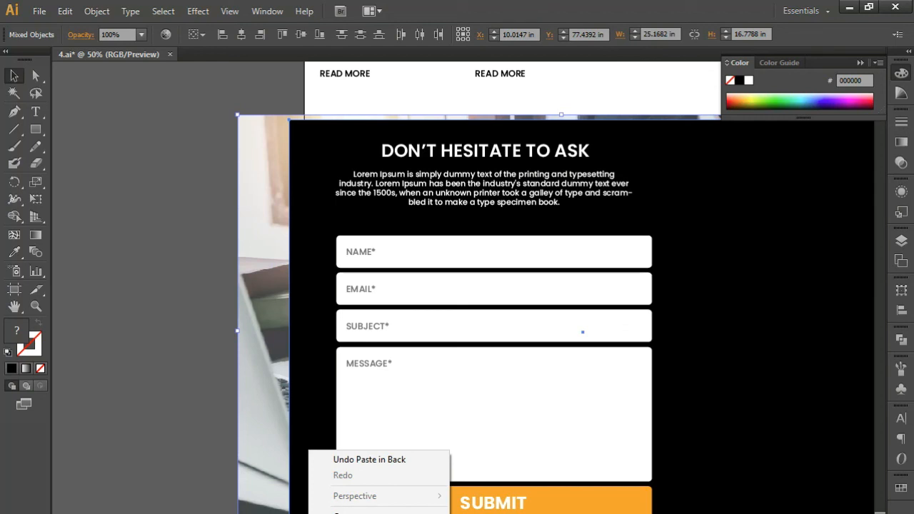
key(ctrl+7)
click(279, 372)
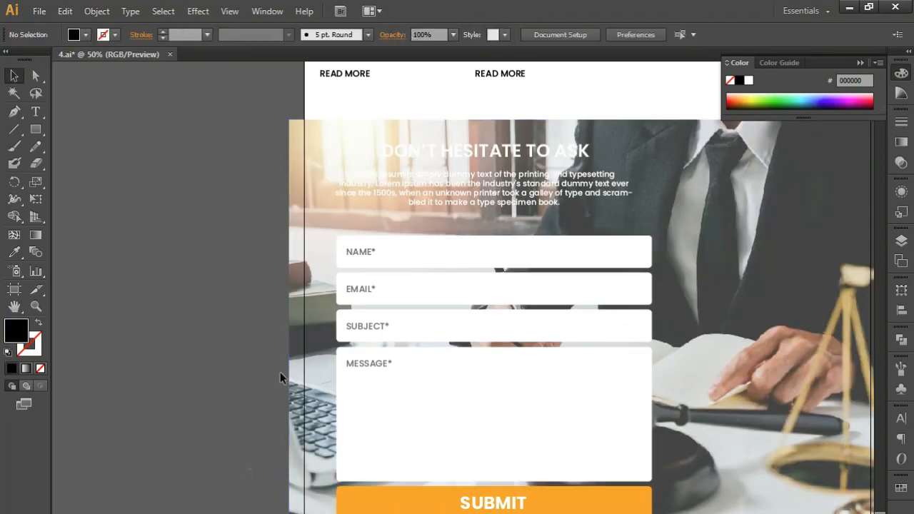
Bring the black rectangle, heading, paragraph, all form fields and the SUBMIT button to the front, above the clipped photo.
click(307, 323)
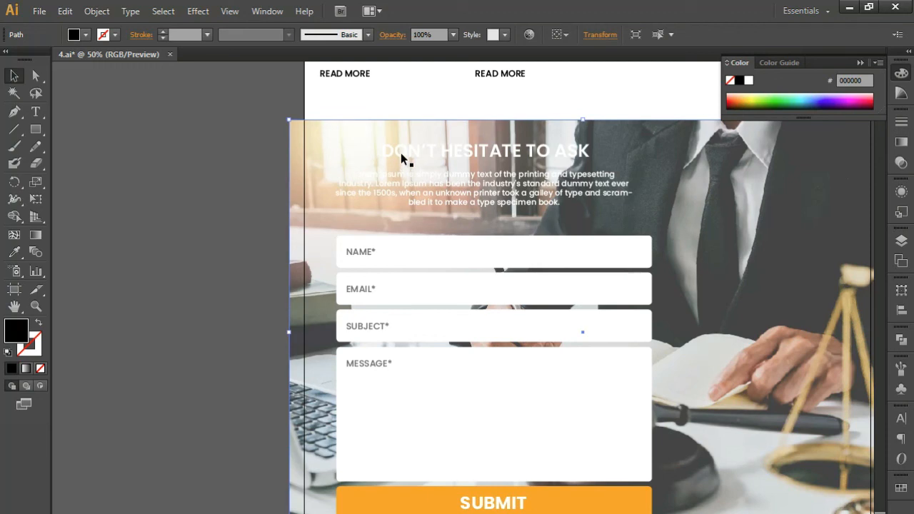
shift+click(409, 180)
shift+click(351, 255)
shift+click(357, 289)
shift+click(387, 274)
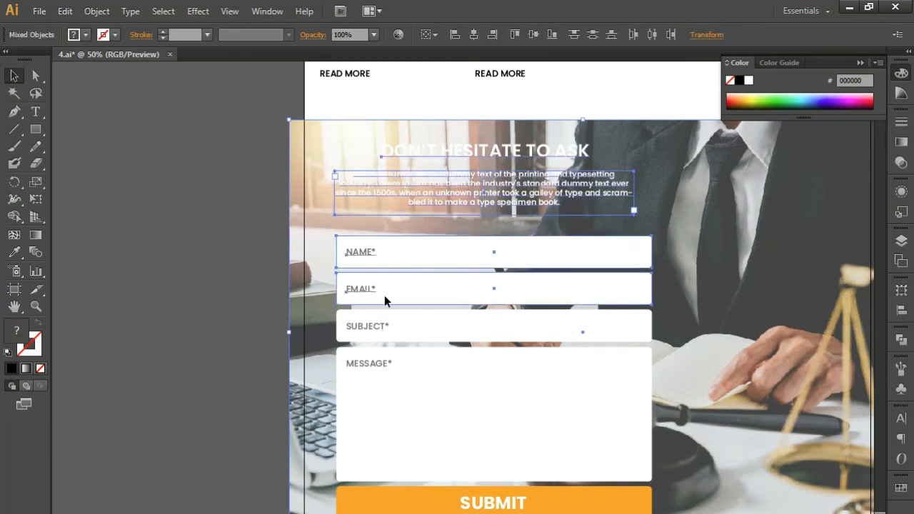
shift+click(422, 329)
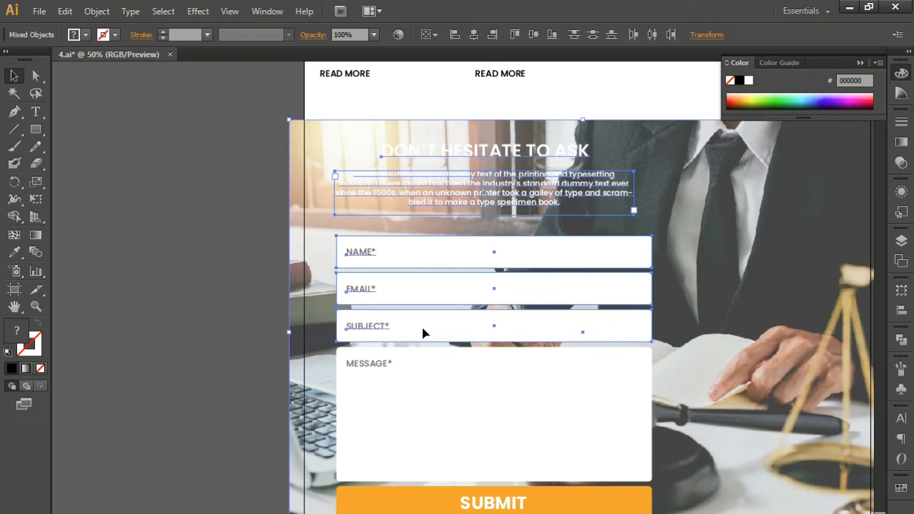
shift+click(392, 388)
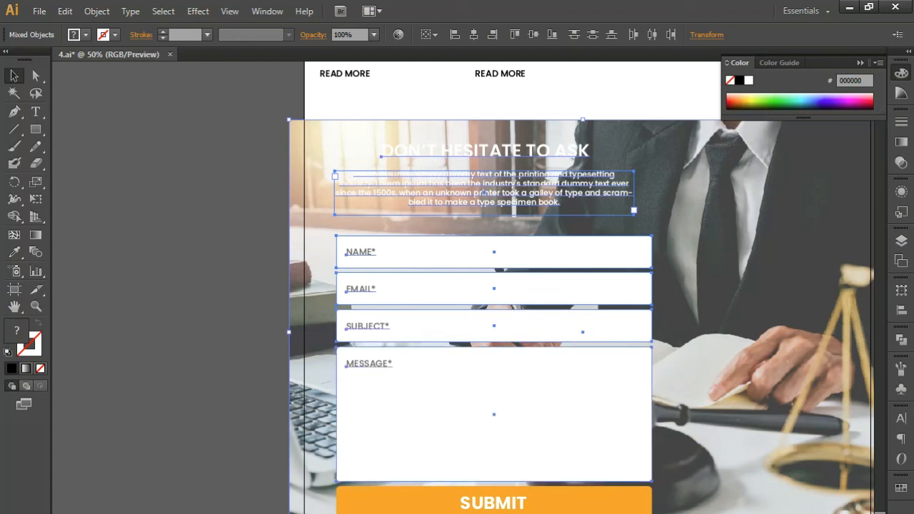
shift+click(540, 508)
right_click(540, 507)
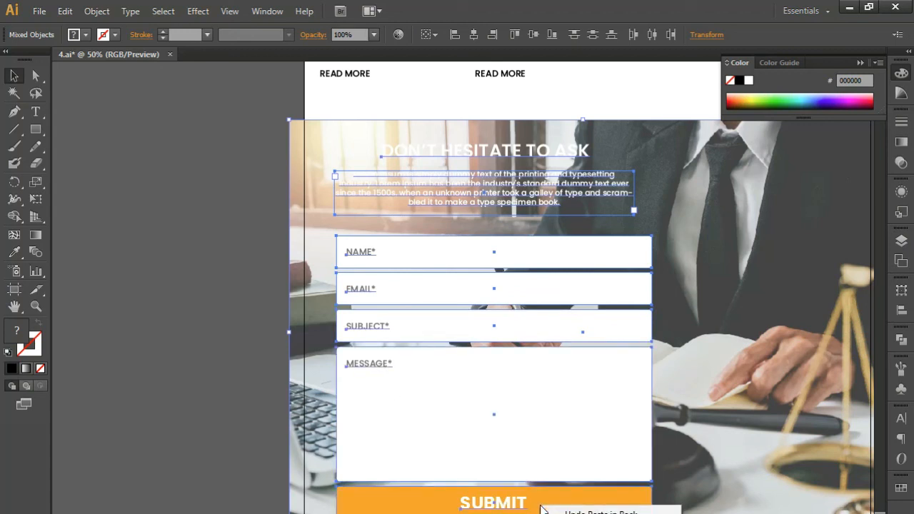
key(ctrl+shift+])
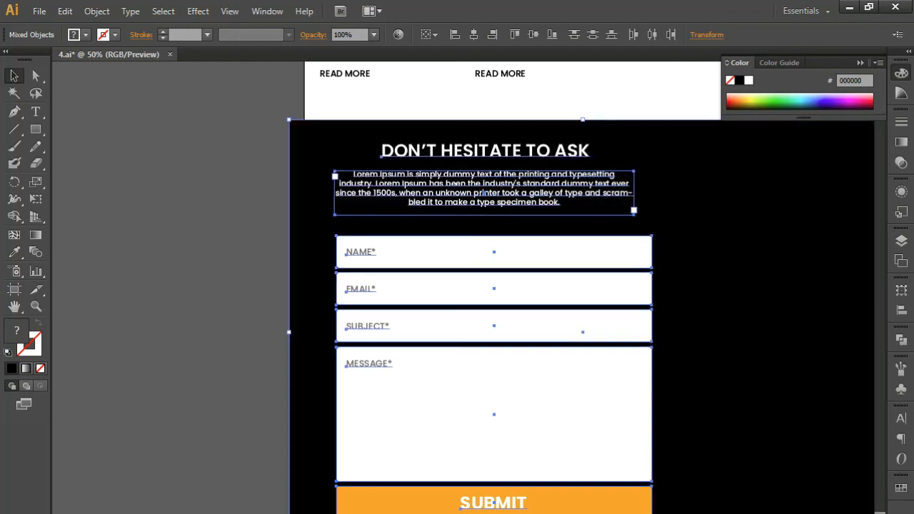
click(147, 349)
Make the black rectangle over the lawyer photo semi-transparent by trying 20% opacity and settling on 30%.
click(701, 351)
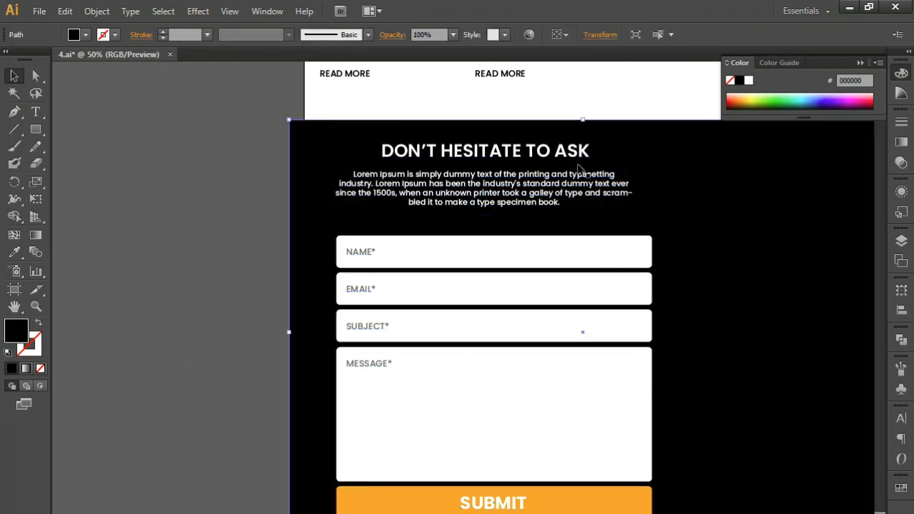
click(453, 35)
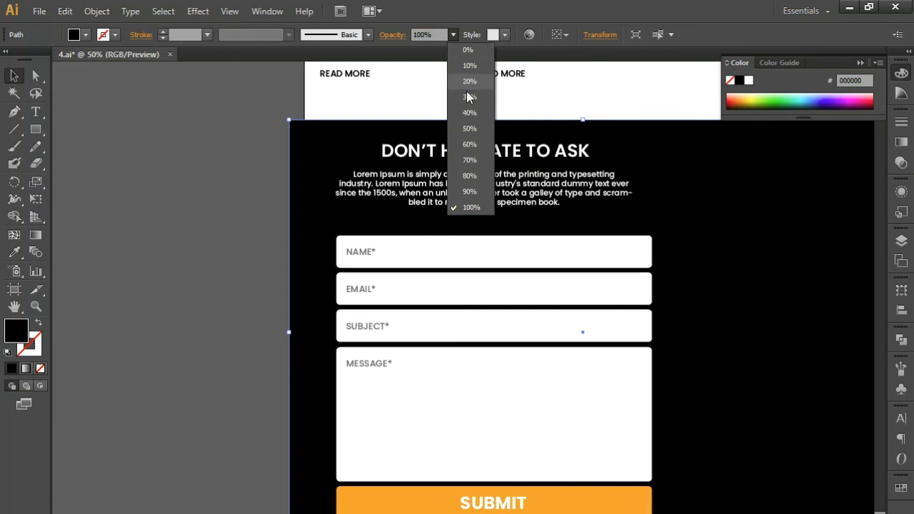
click(469, 81)
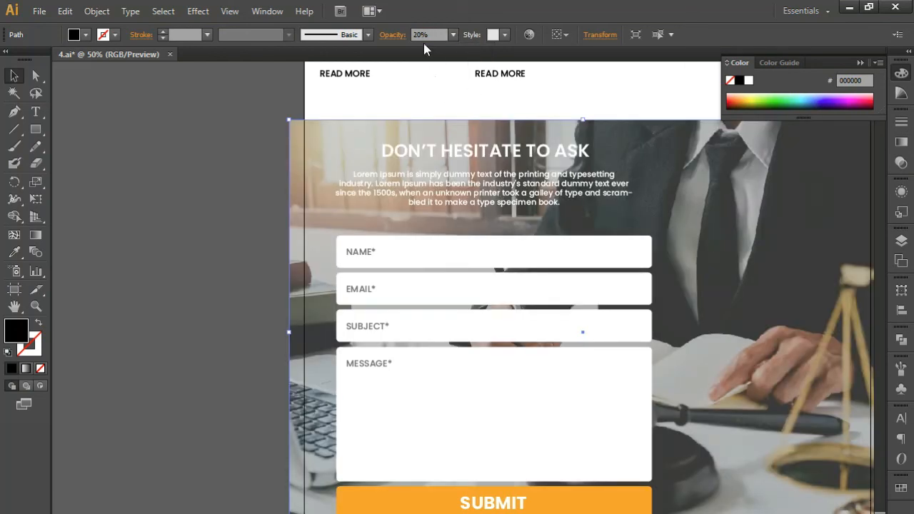
click(453, 34)
click(464, 97)
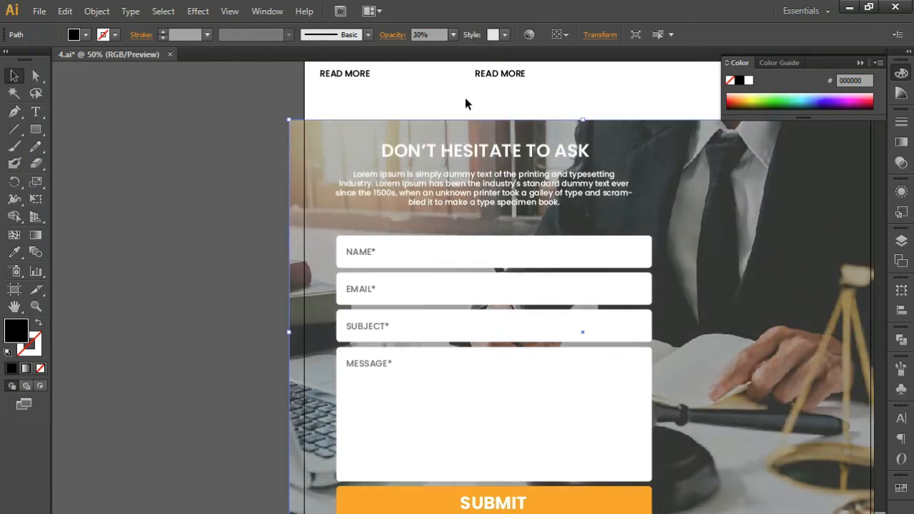
click(270, 250)
Place the cutout of the standing businesswoman over the contact section and shrink it proportionally to a small figure beside the form.
drag(593, 357, 491, 342)
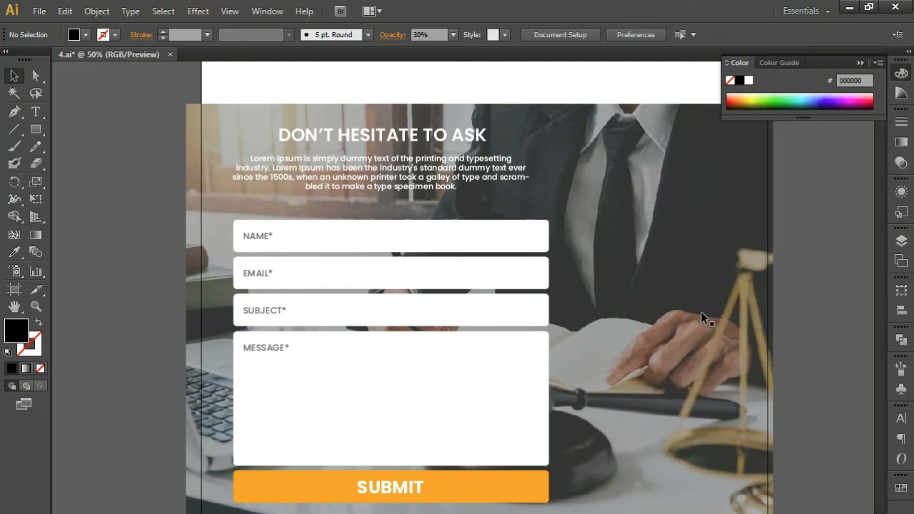
drag(726, 300, 660, 312)
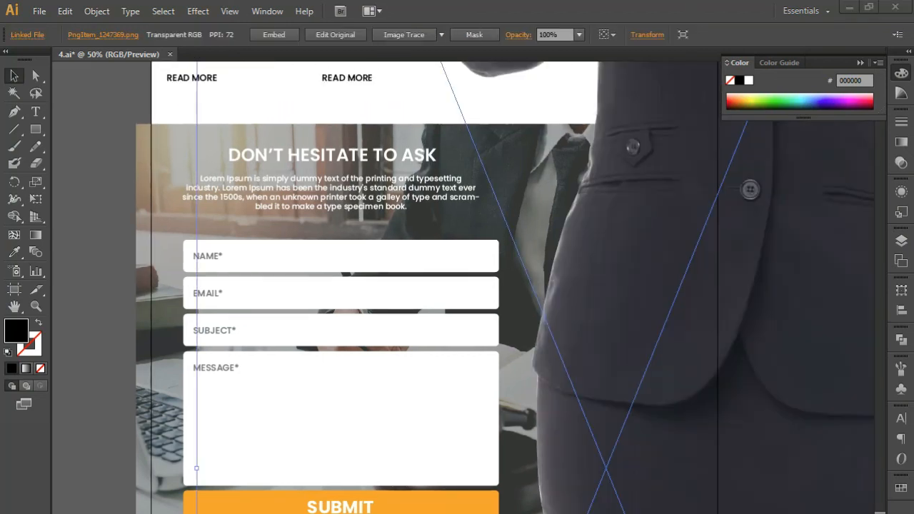
key(ctrl+minus)
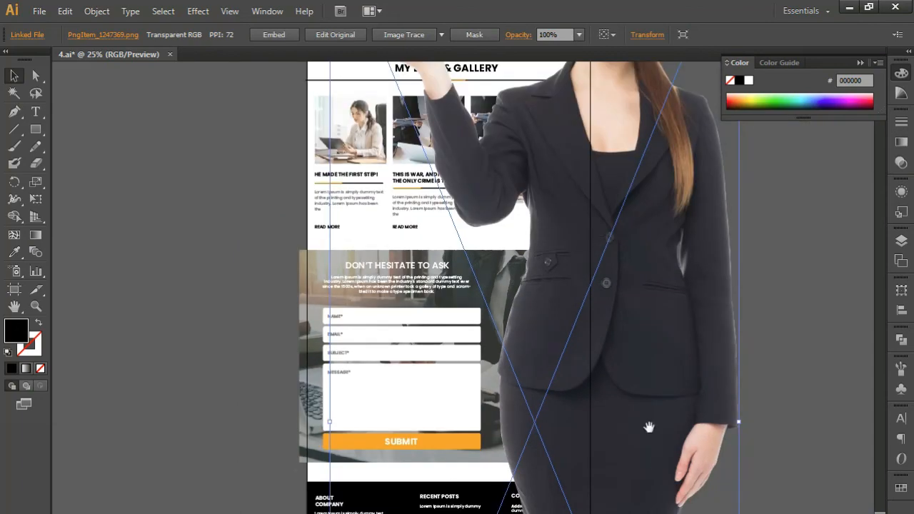
scroll(648, 427, up, 5)
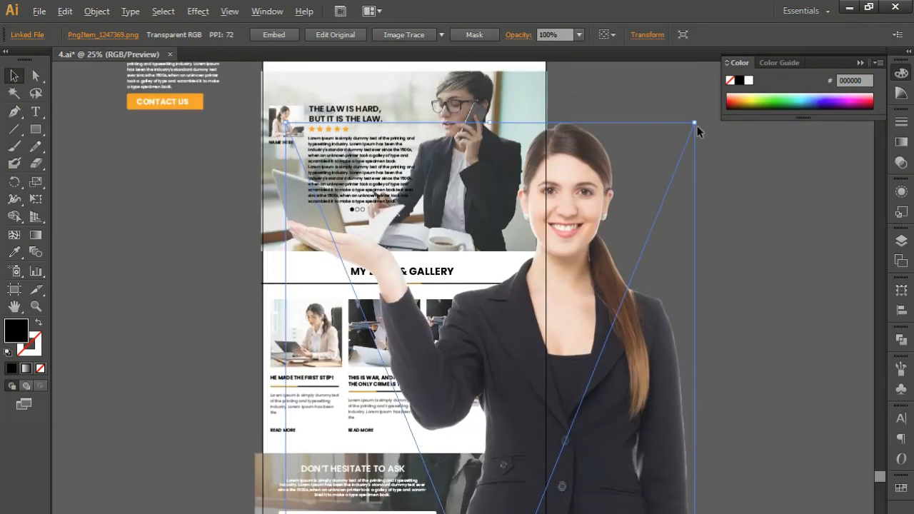
drag(695, 125, 567, 513)
scroll(577, 336, down, 6)
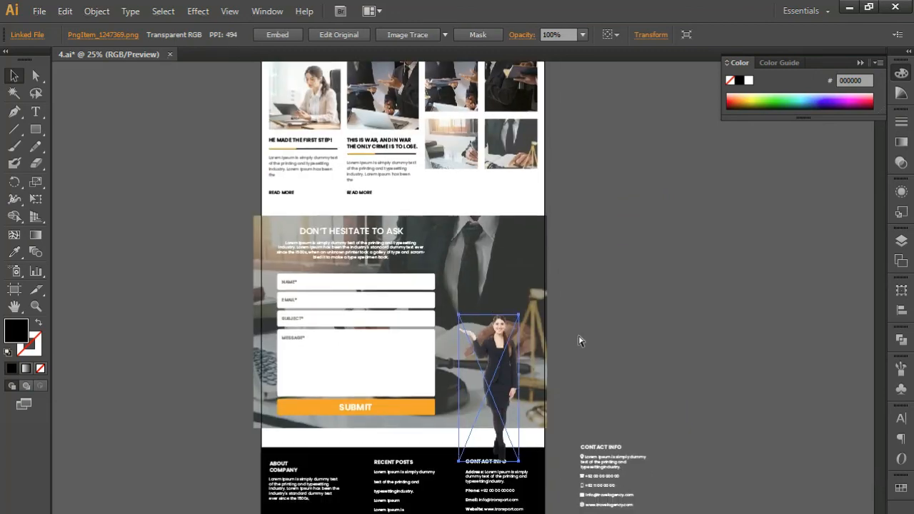
key(ctrl+plus)
key(ctrl+plus)
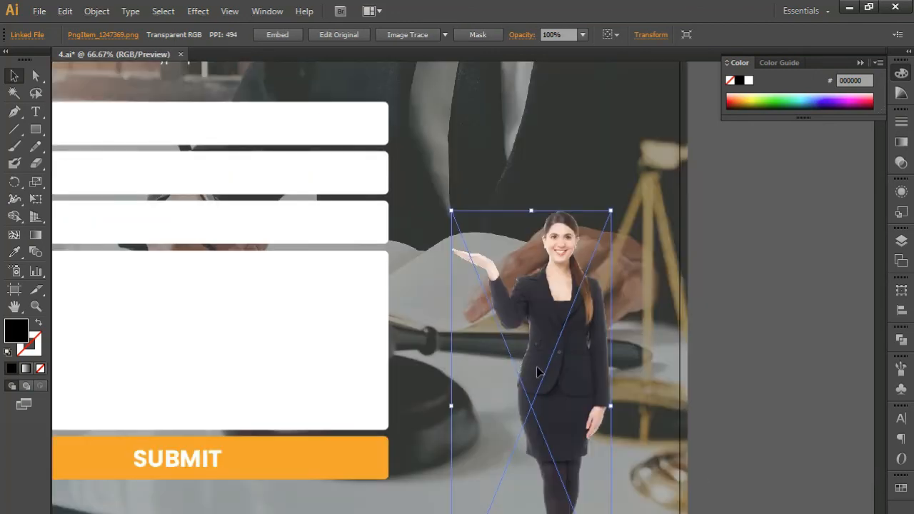
Enlarge the businesswoman cutout and position it between the form and the page edge, with her head just inside the section's upper edge.
drag(537, 371, 536, 228)
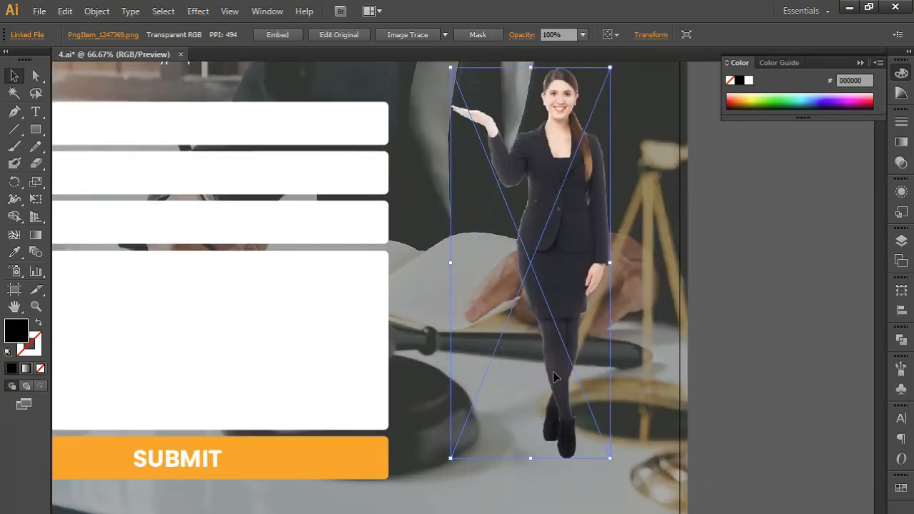
drag(618, 476, 633, 510)
scroll(617, 469, up, 5)
drag(484, 306, 395, 181)
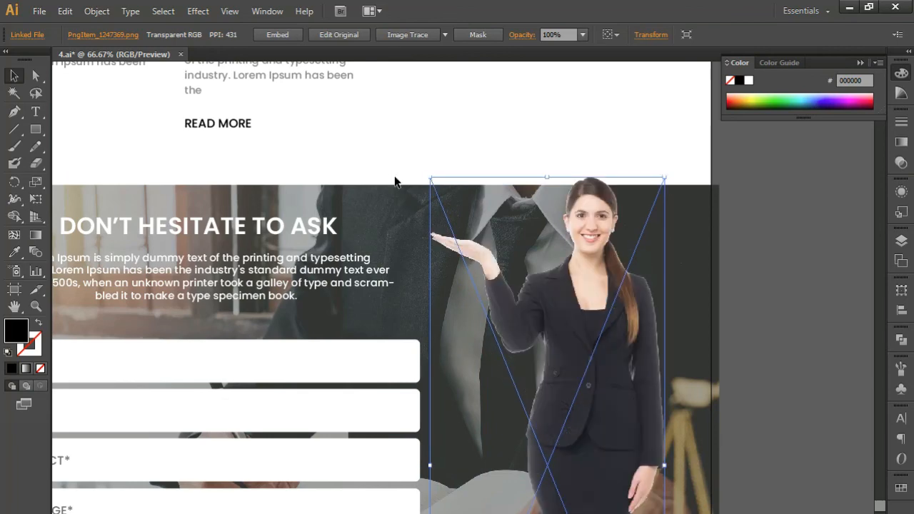
drag(664, 177, 656, 197)
drag(592, 400, 555, 283)
key(ctrl+minus)
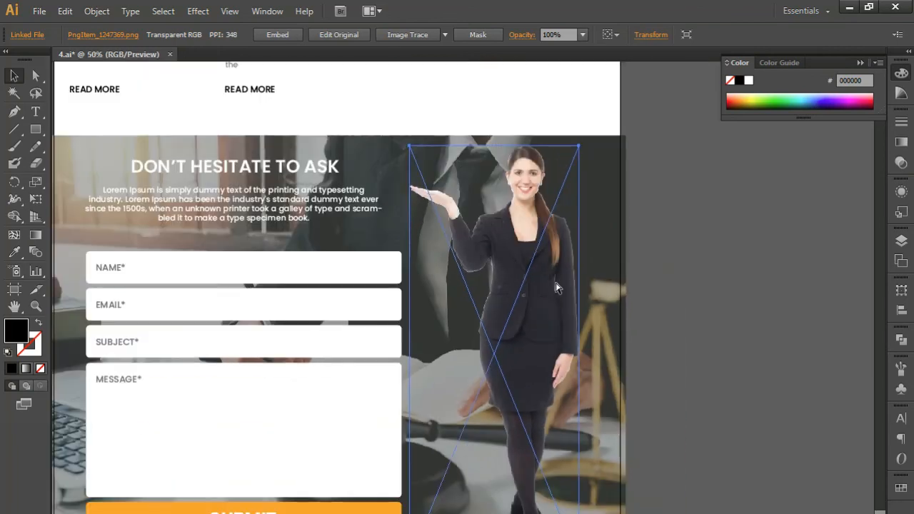
drag(417, 315, 550, 347)
Set the opacity of the black overlay rectangle on the contact section to 40%.
click(200, 265)
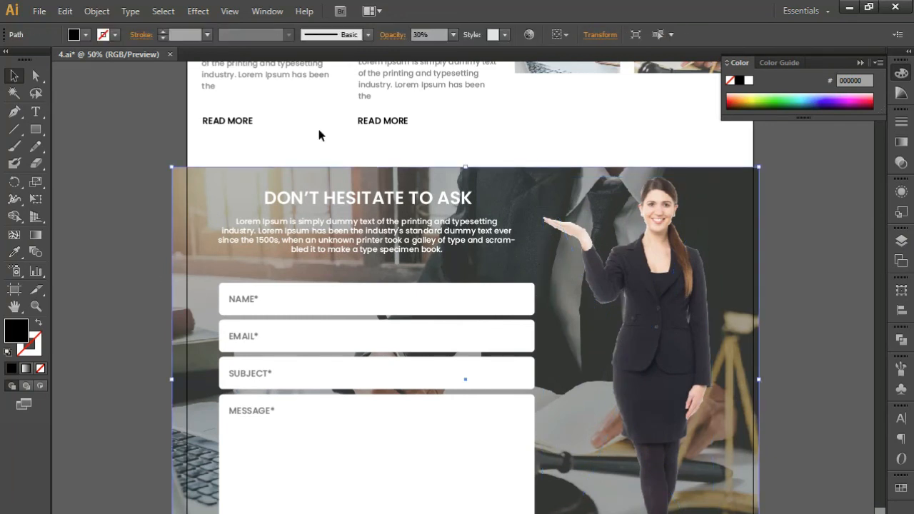
click(453, 34)
click(465, 112)
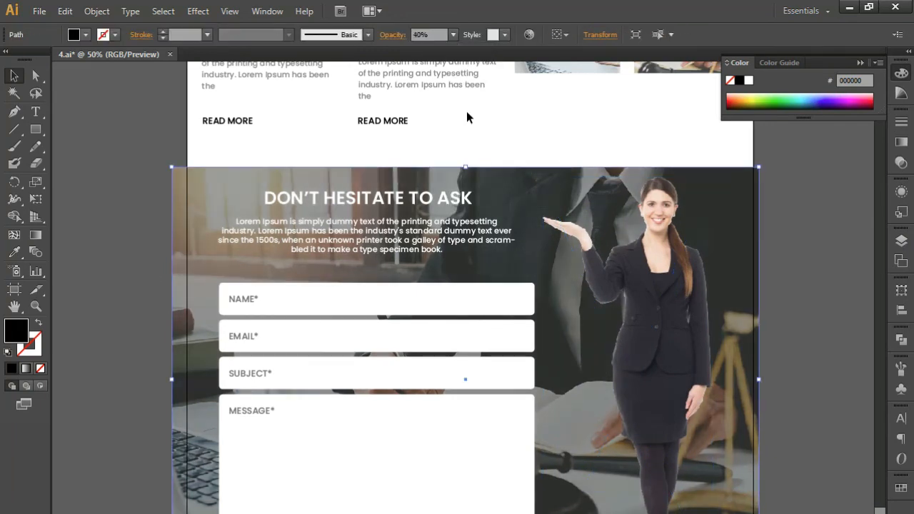
click(807, 395)
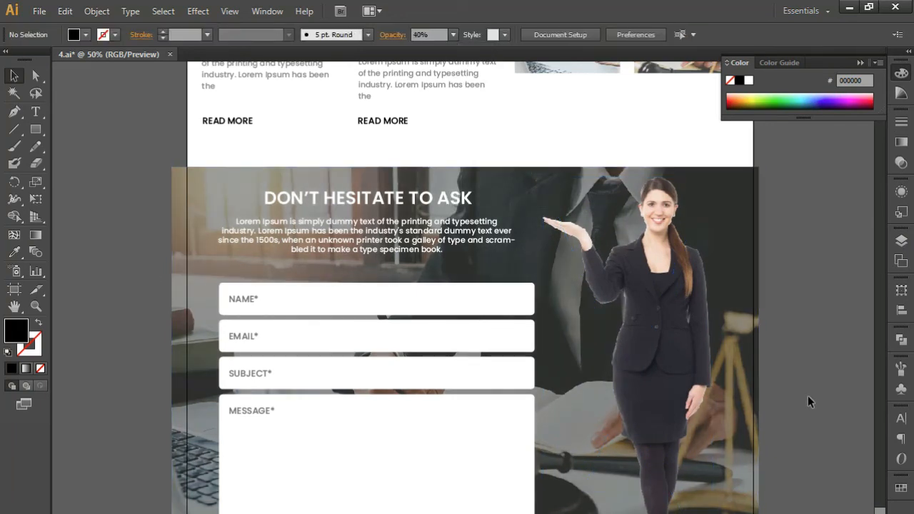
Enlarge the businesswoman cutout slightly from its upper corner nearest the form and deselect it.
click(658, 443)
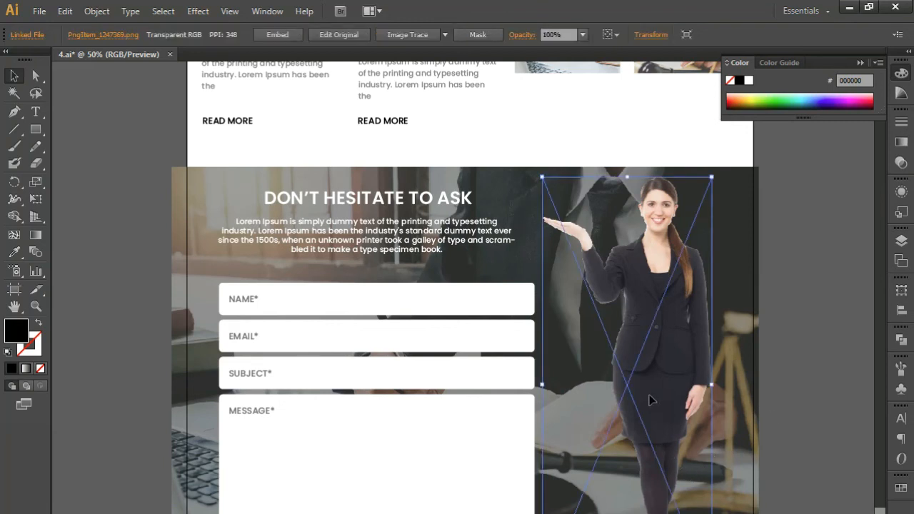
drag(544, 180, 538, 173)
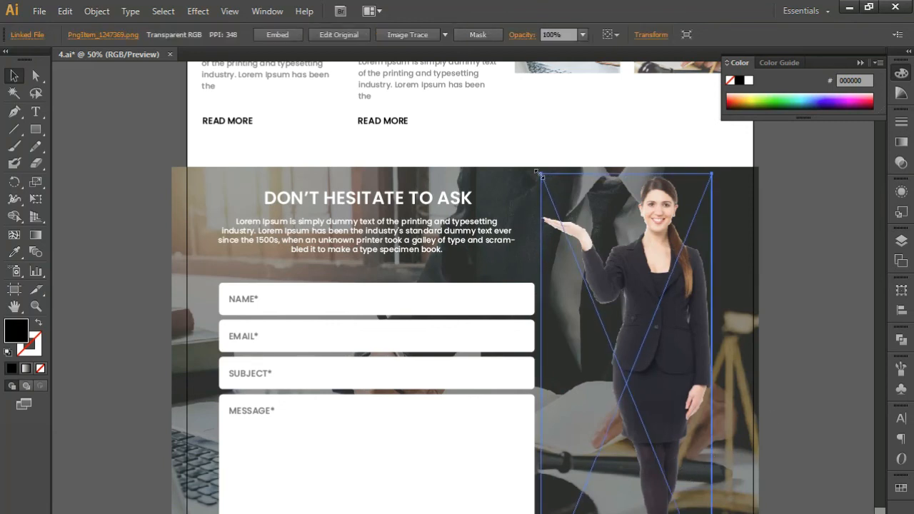
click(785, 381)
Collapse the color settings and review the whole page layout from the contact section up to the header.
drag(781, 354, 736, 402)
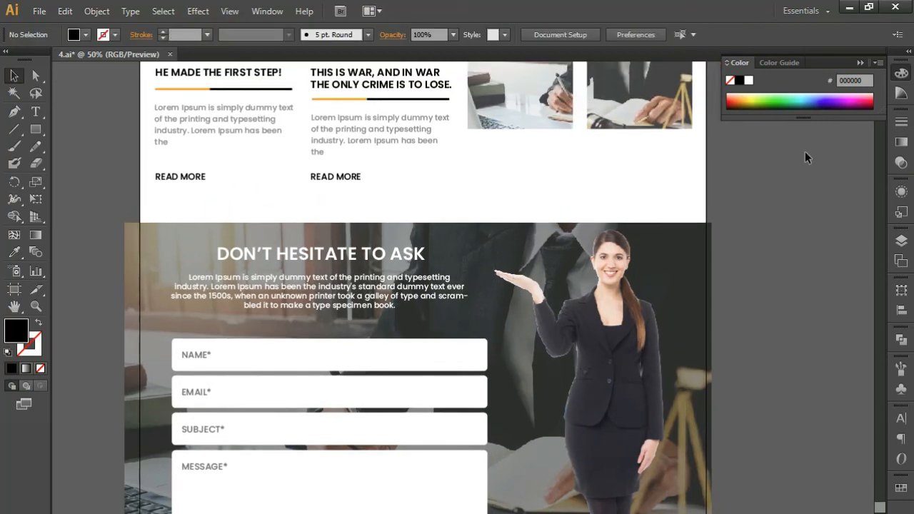
click(859, 64)
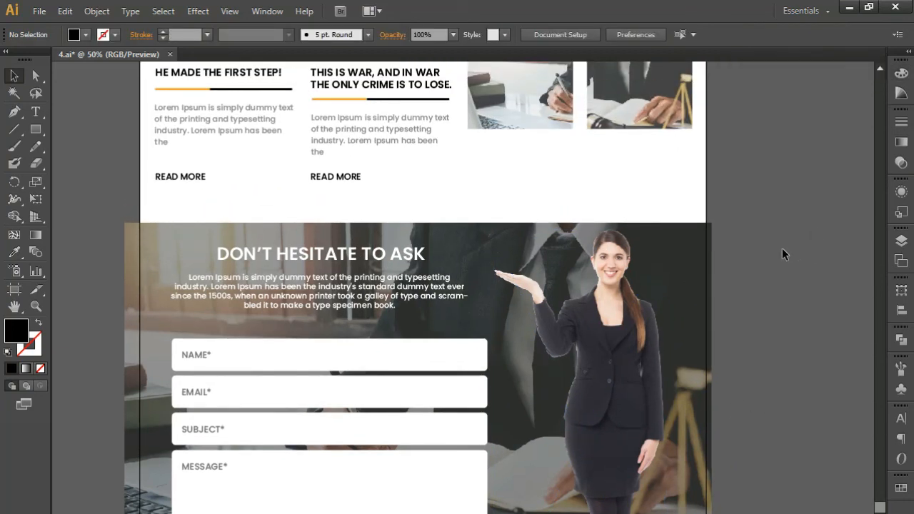
drag(767, 171, 785, 369)
drag(752, 185, 751, 345)
mouse_move(732, 152)
mouse_down()
mouse_move(749, 451)
mouse_move(738, 337)
mouse_up()
mouse_move(729, 212)
mouse_down()
mouse_move(728, 417)
mouse_move(723, 288)
mouse_up()
drag(712, 238, 686, 414)
drag(696, 217, 703, 328)
drag(646, 86, 642, 210)
drag(639, 172, 636, 236)
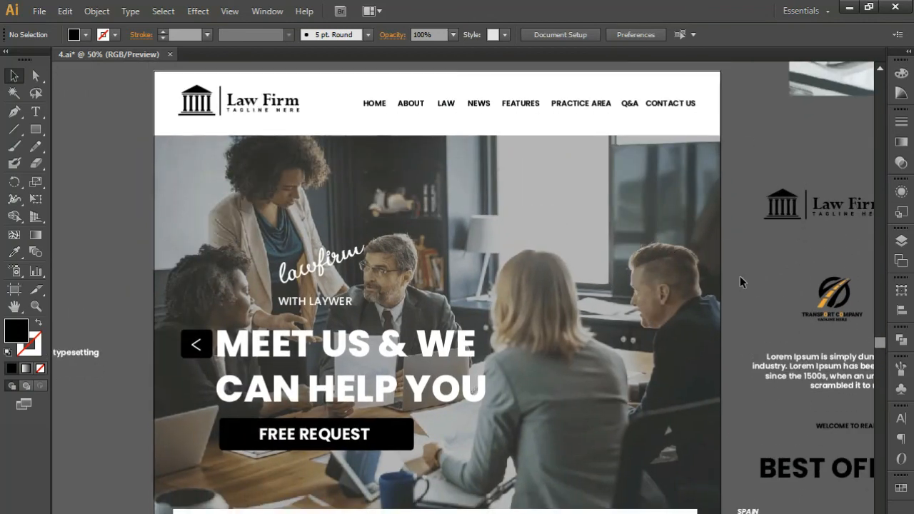